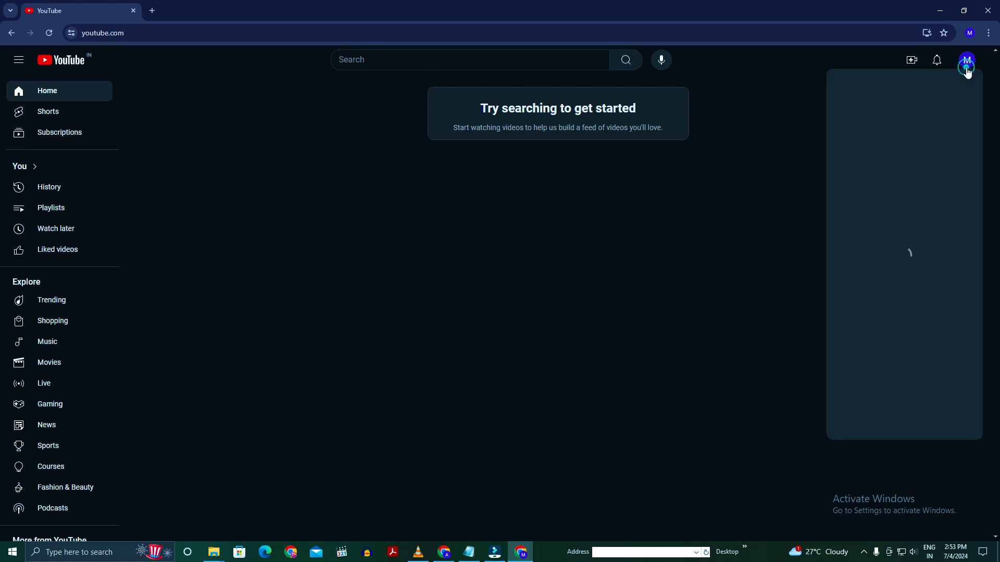
- Create a YouTube channel with the name Shadow Stories Hindi
click(902, 208)
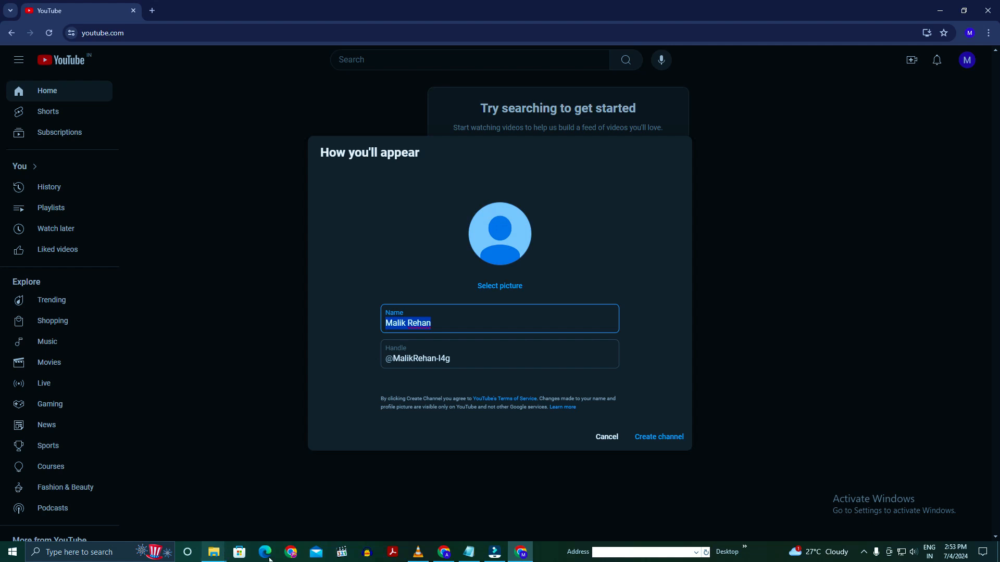
text(S)
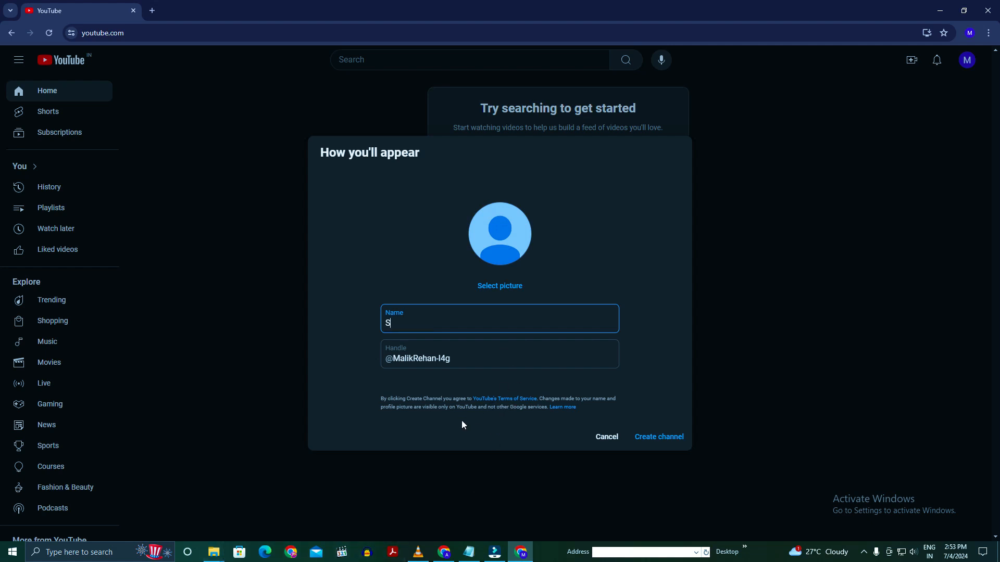
text(hadow Stor)
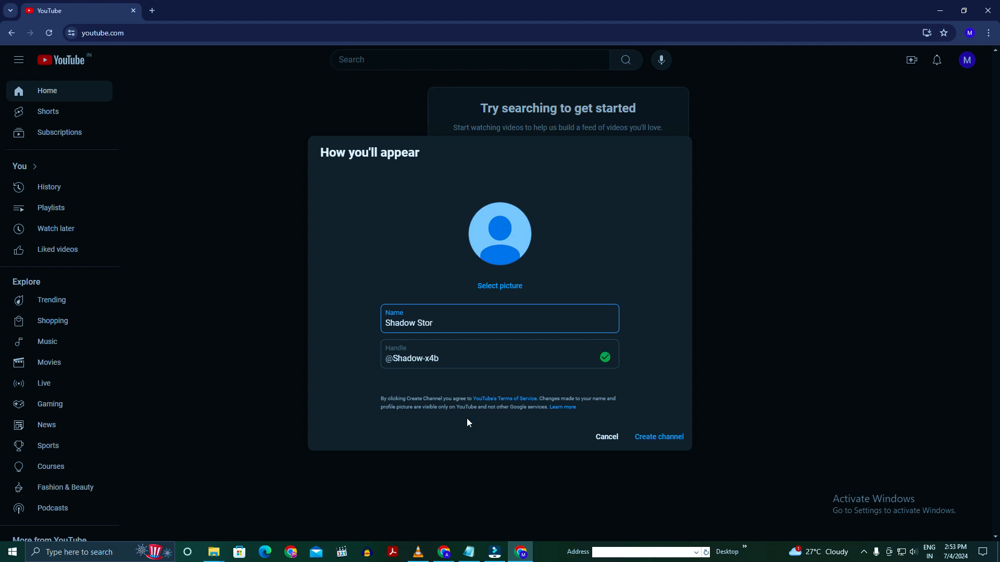
text(ias)
right_click(440, 323)
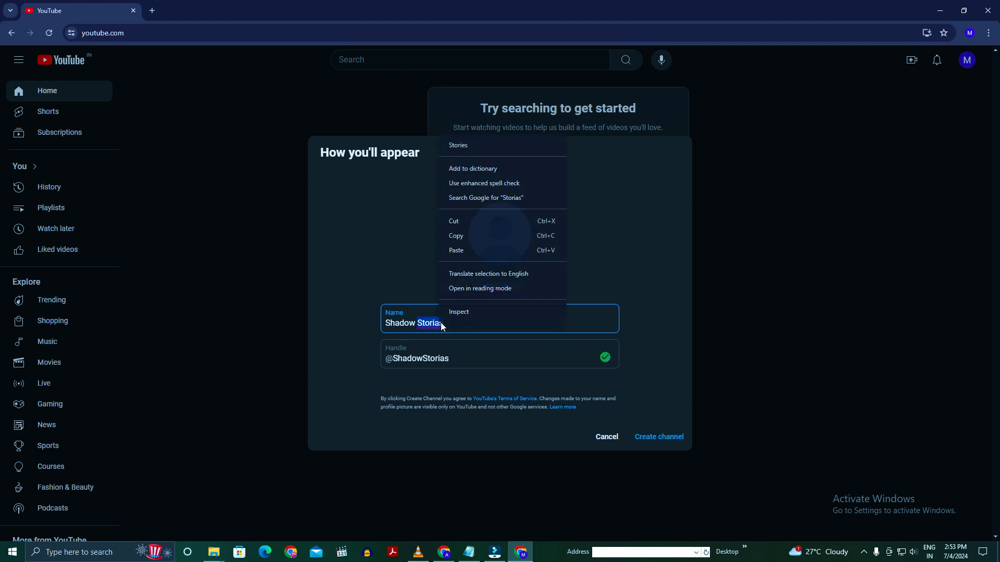
click(469, 148)
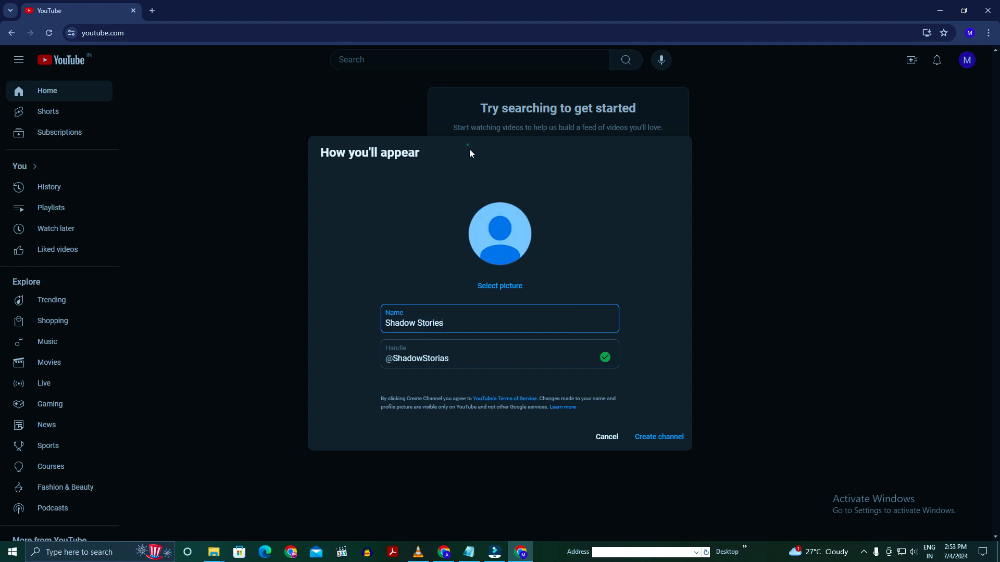
click(455, 325)
text(Hindi)
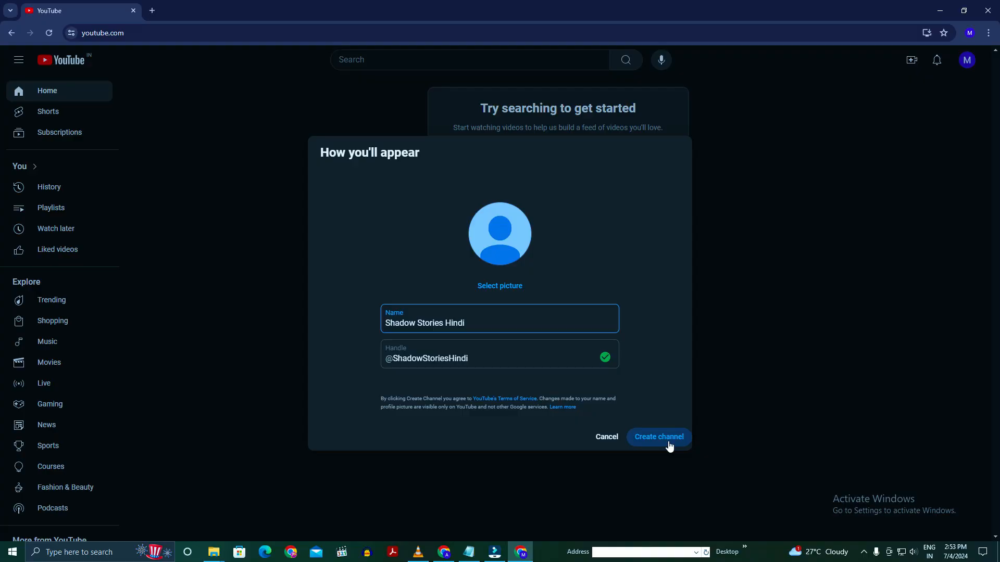
click(669, 446)
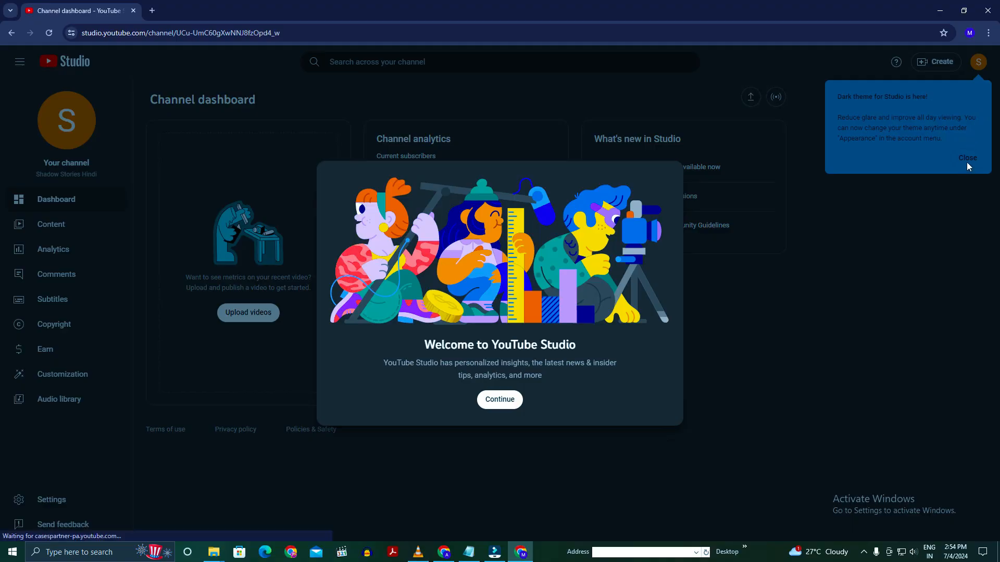
- Dismiss the dark theme notice and set the channel's country of residence to India in the basic channel settings
click(967, 160)
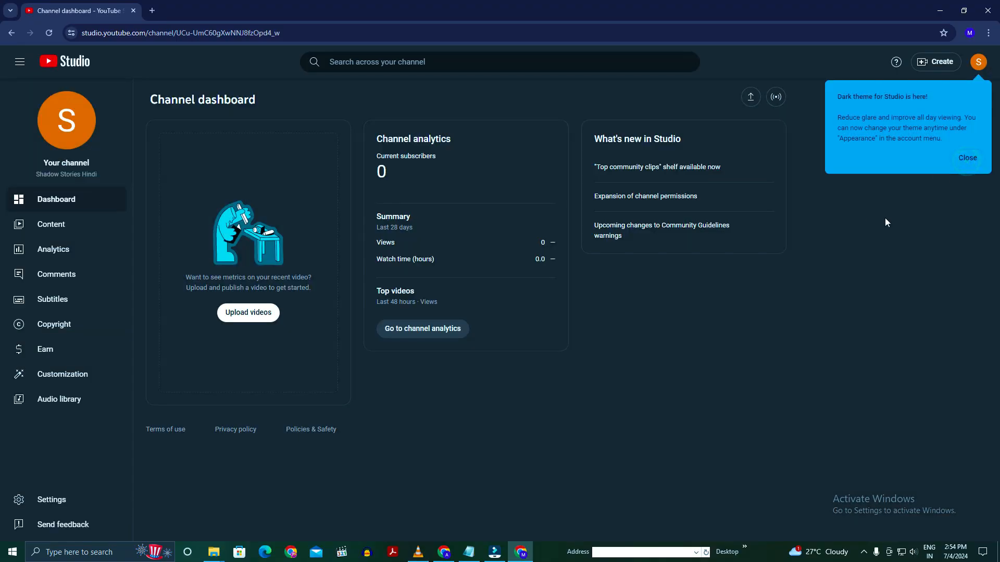
click(969, 158)
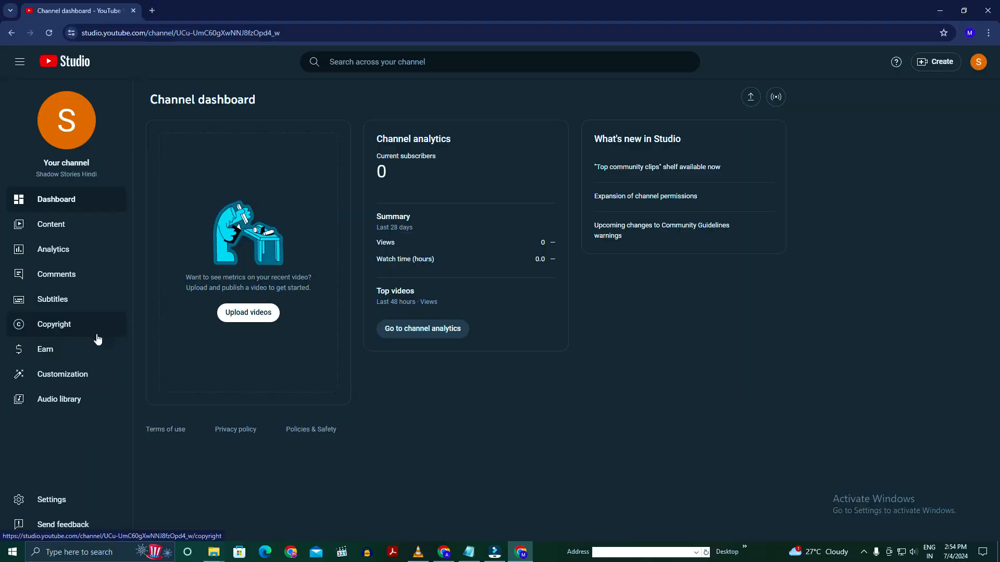
click(57, 501)
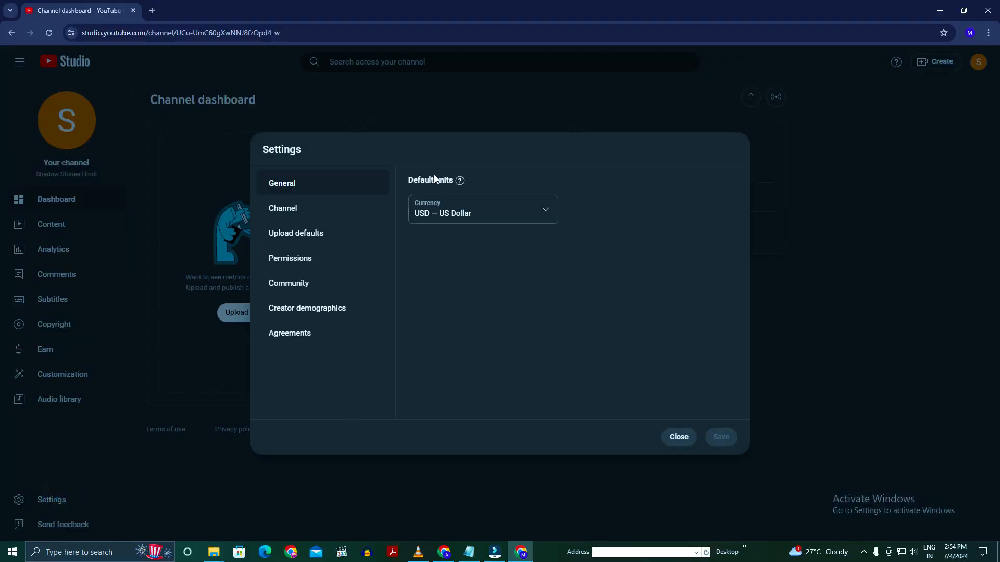
click(295, 217)
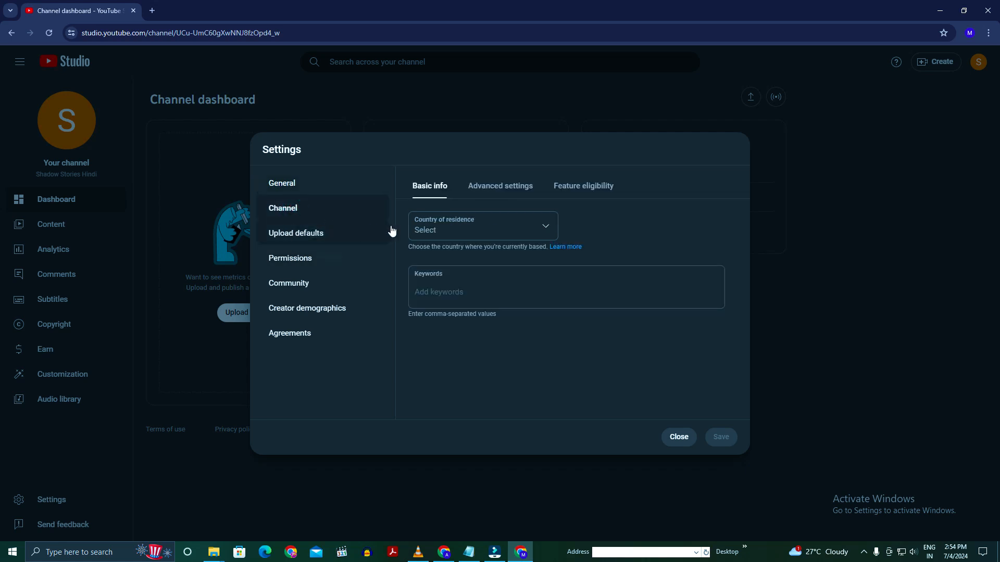
click(472, 239)
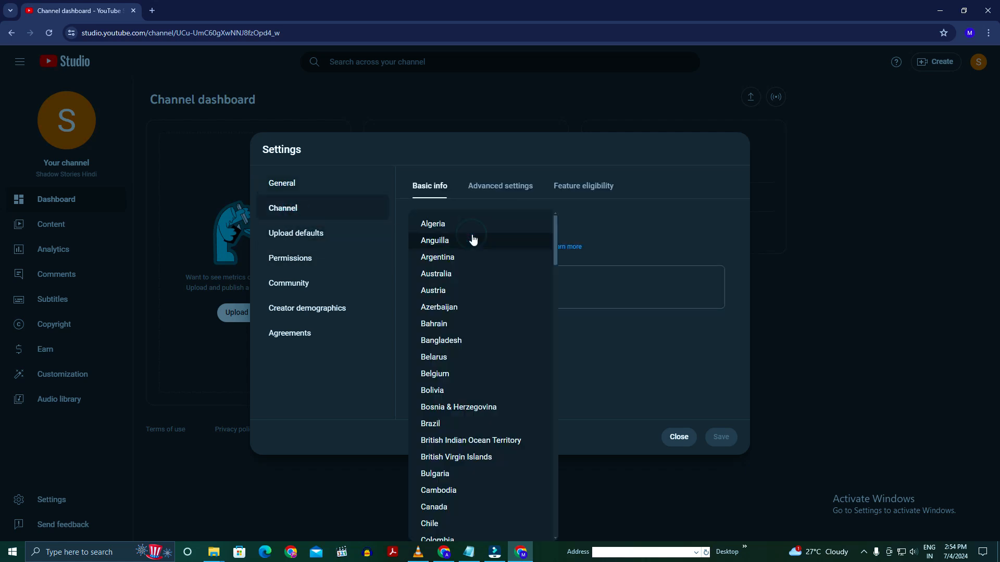
scroll(490, 370, down, 5)
scroll(490, 371, down, 10)
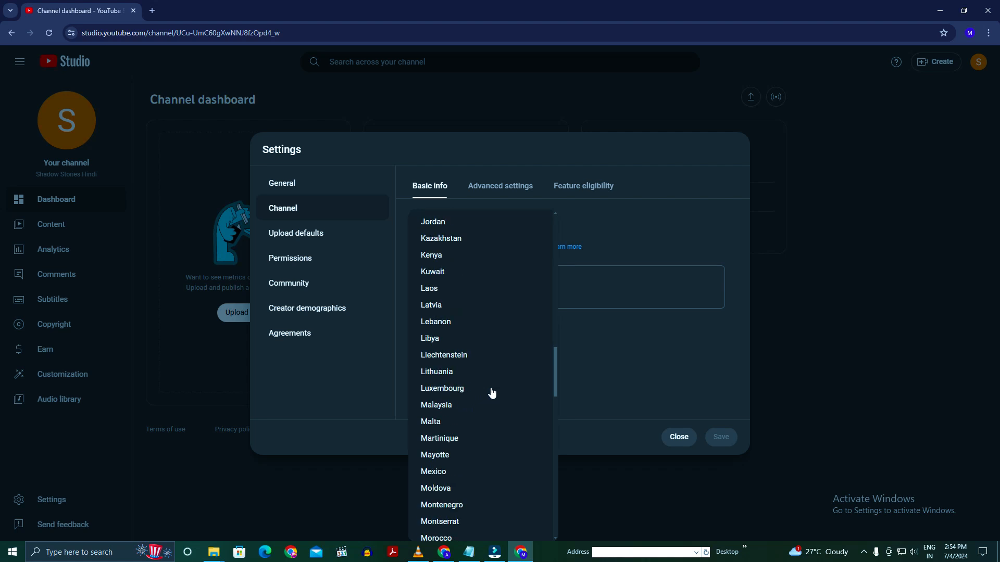
scroll(491, 385, up, 4)
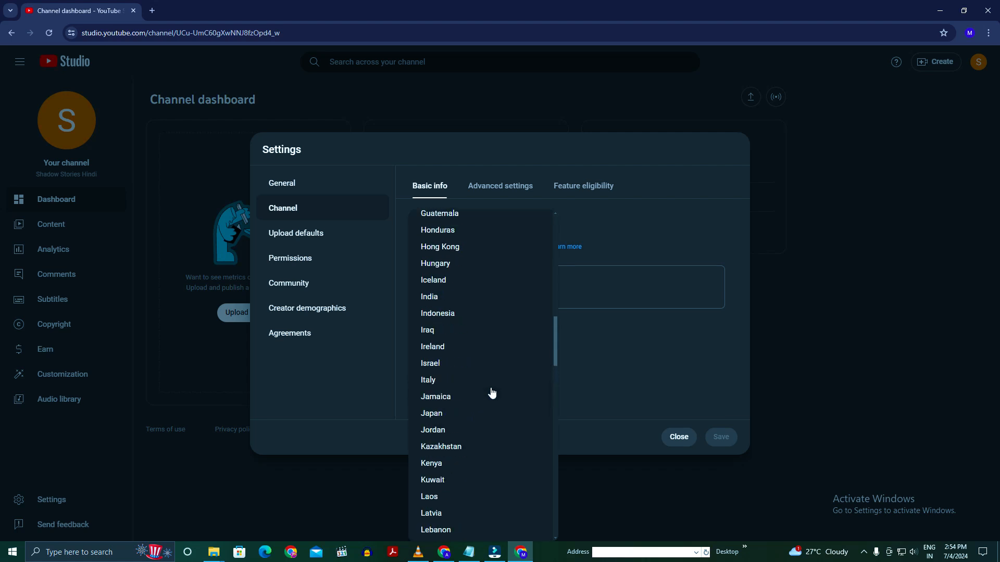
click(471, 295)
click(430, 297)
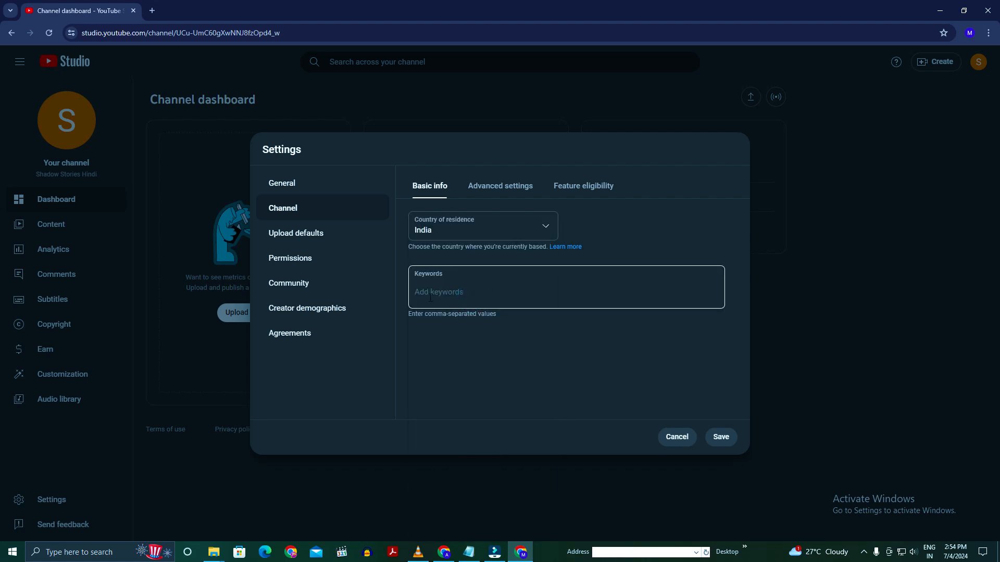
- Switch to Notepad and put a comma after each English horror keyword, down to Horror Narratives
click(430, 296)
click(470, 552)
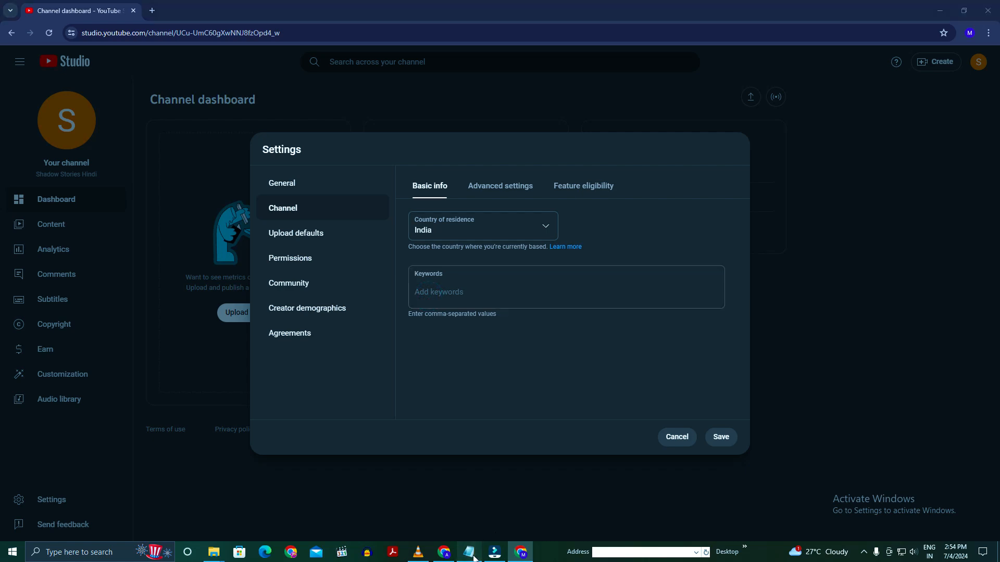
scroll(688, 328, up, 3)
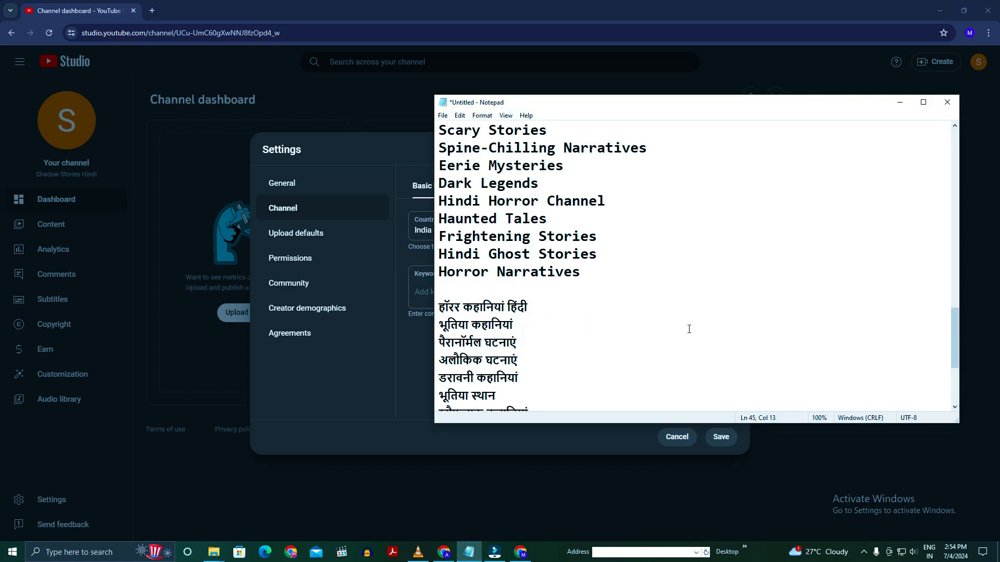
scroll(688, 328, up, 3)
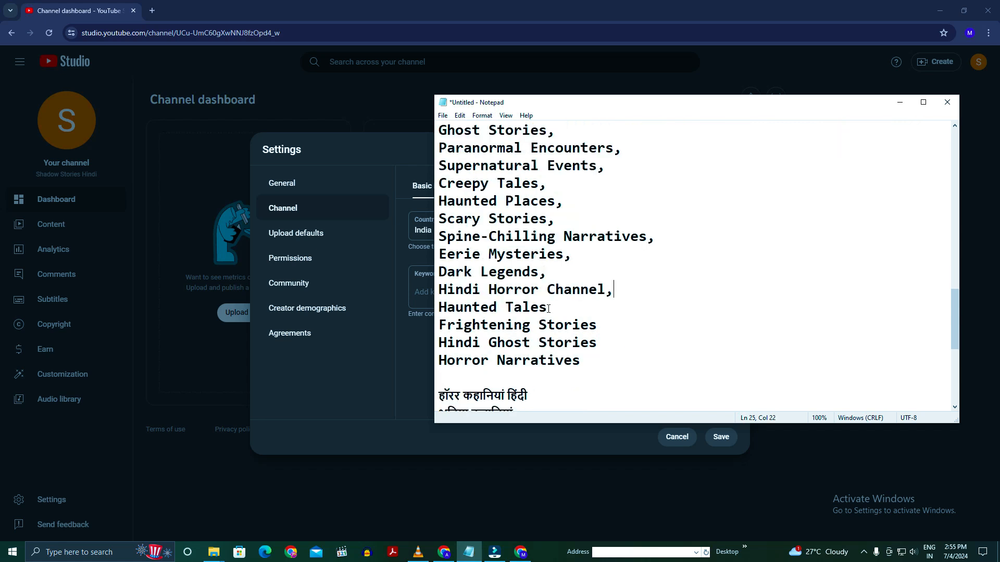
text(,,,)
- Paste the copied English horror keywords into the channel keywords in YouTube Studio and add Shadow Stories Hindi as another keyword
click(422, 287)
right_click(422, 287)
click(439, 388)
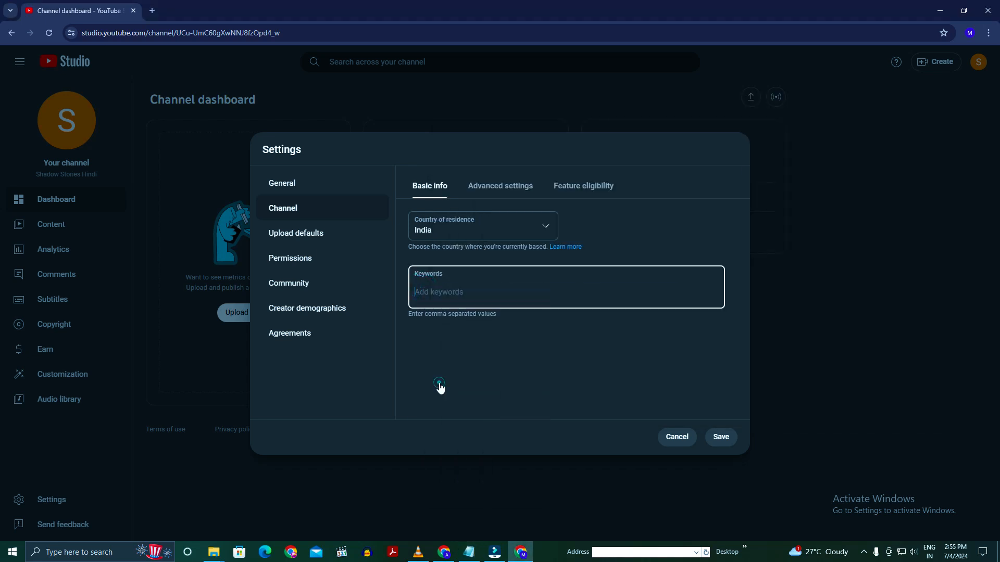
scroll(668, 385, down, 1)
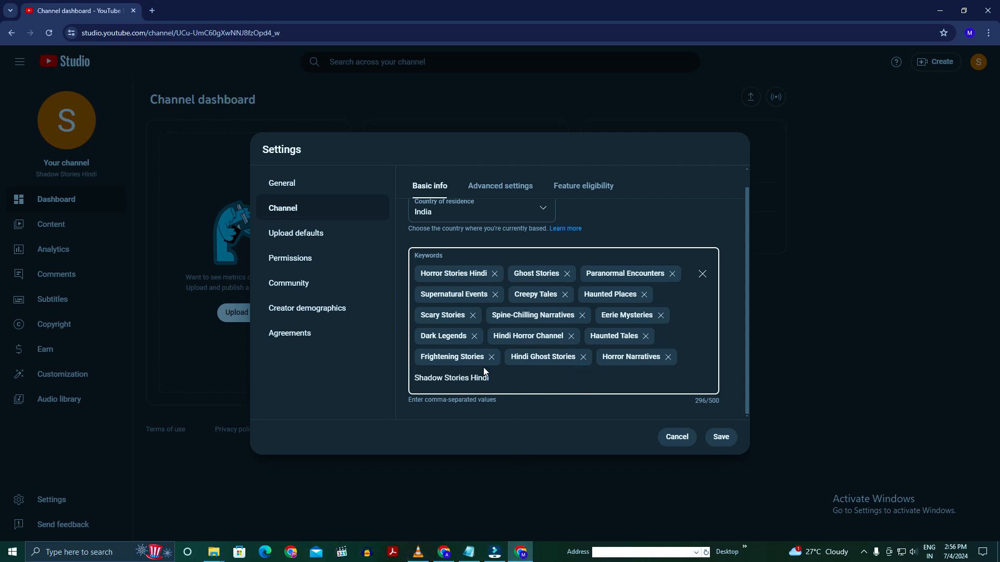
key(Return)
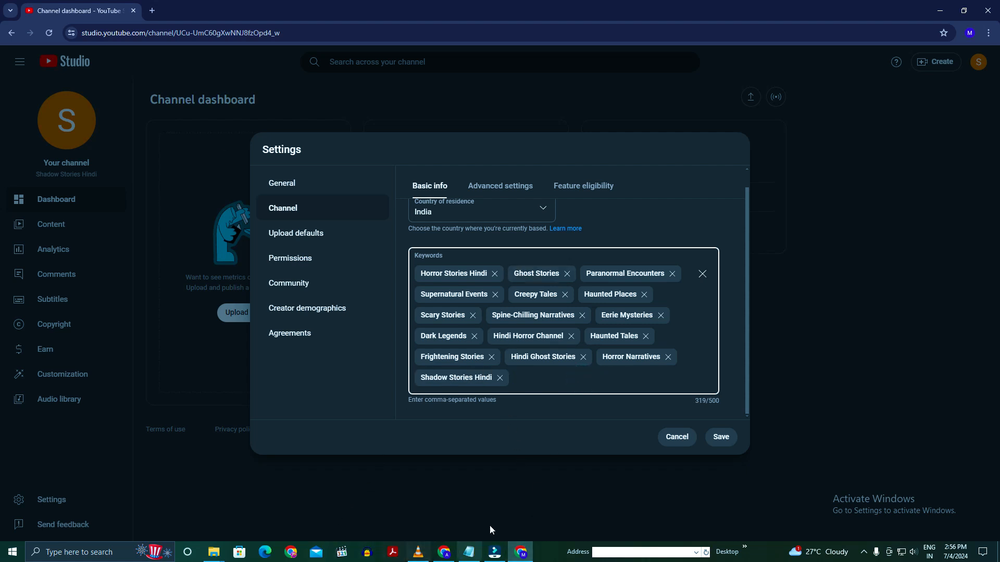
- Copy the Hindi keyword डरावनी कथाएँ from the Notepad list and add it to the channel keywords
click(469, 552)
scroll(651, 313, down, 6)
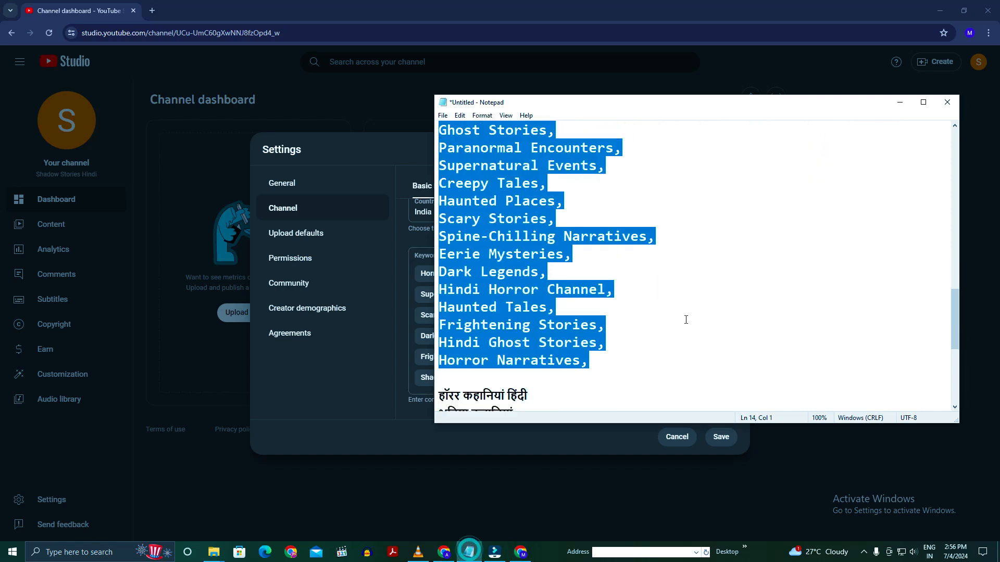
click(612, 259)
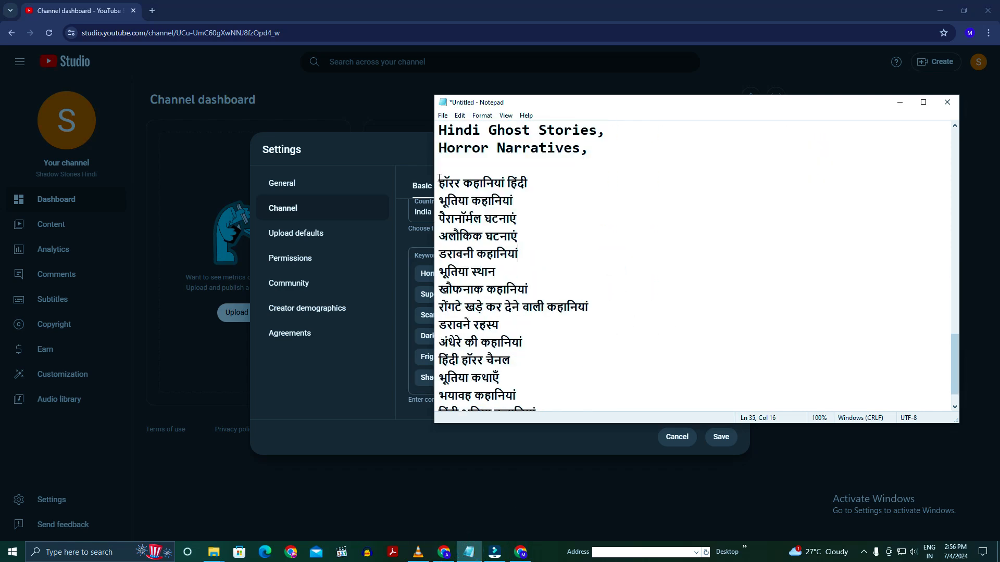
drag(439, 179, 468, 201)
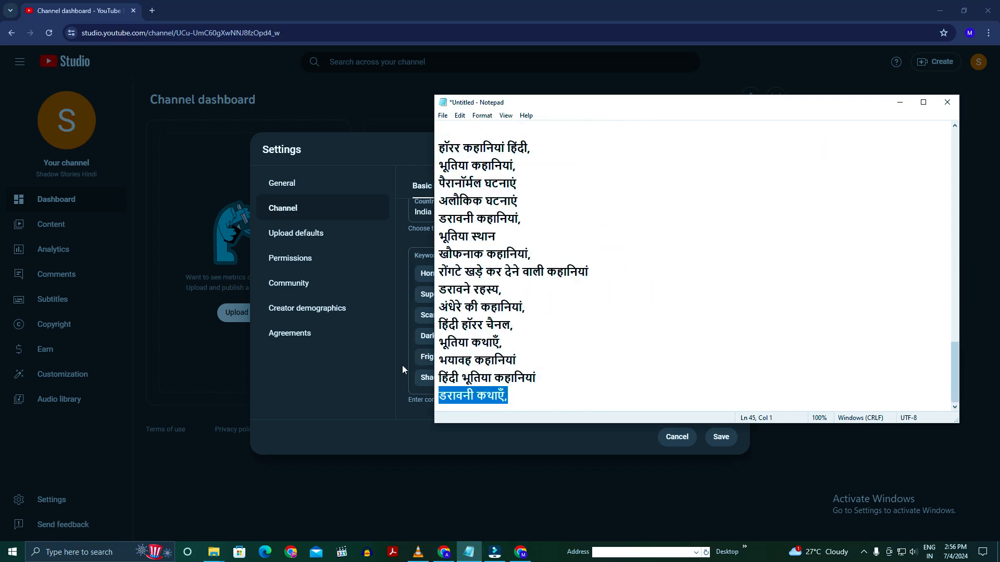
click(413, 367)
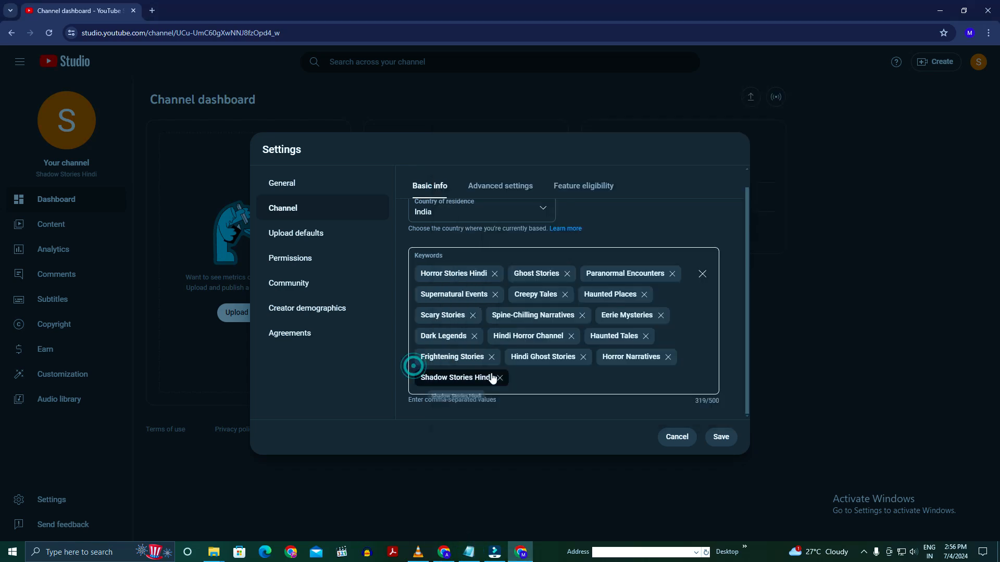
click(516, 379)
text(डरावने रहस्य)
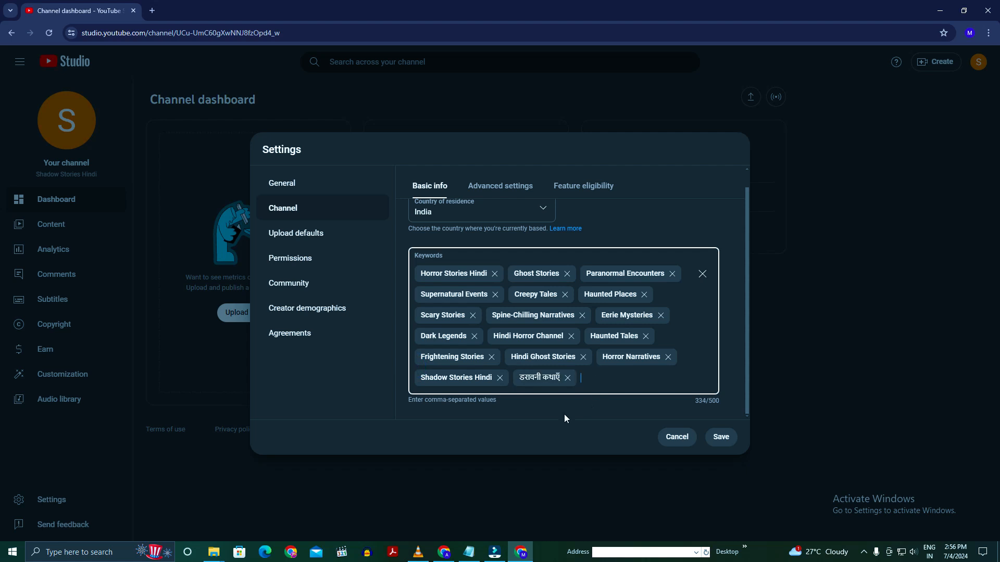
- Copy डरावने रहस्य, अंधेरे की कहानियां, हिंदी हॉरर चैनल and भूतिया कथाएँ from Notepad into the channel keywords
key(alt+Tab)
click(420, 411)
text(डरावने रहस्य, अंधेरे की कहानियां, हिंदी हॉरर चैनल, भूतिया कथाएँ)
scroll(707, 380, down, 1)
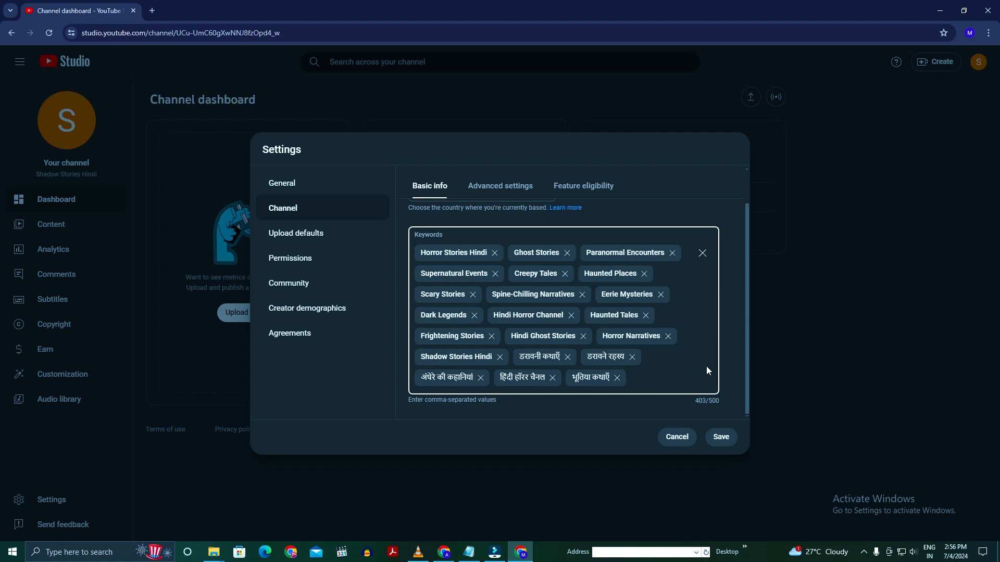
- Copy the Notepad lines from हॉरर कहानियां हिंदी through खौफनाक कहानियां and paste them into the channel keywords
click(469, 552)
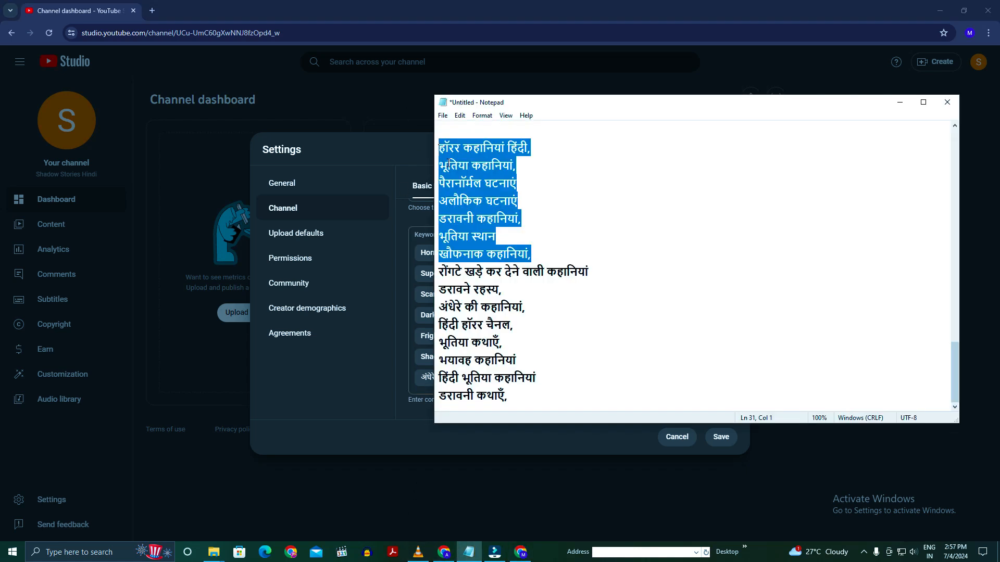
click(454, 448)
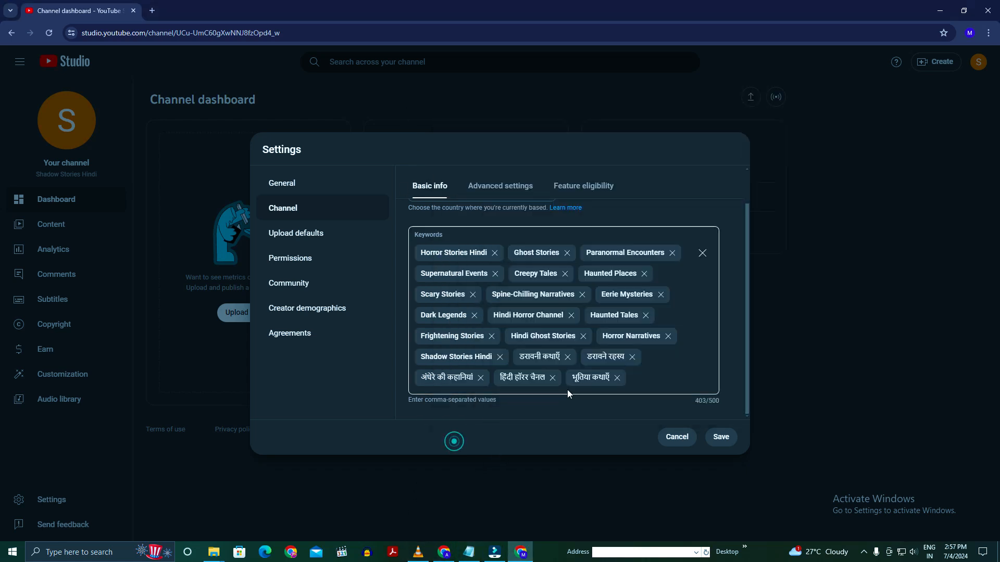
click(647, 377)
text(हॉरर कहानियां हिंदी, भूतिया कहानियां, पैरानॉर्मल घटनाएं अलौकिक घटनाएं डरावनी कहानियां, भूतिया स्थान खौफनाक कहानियां)
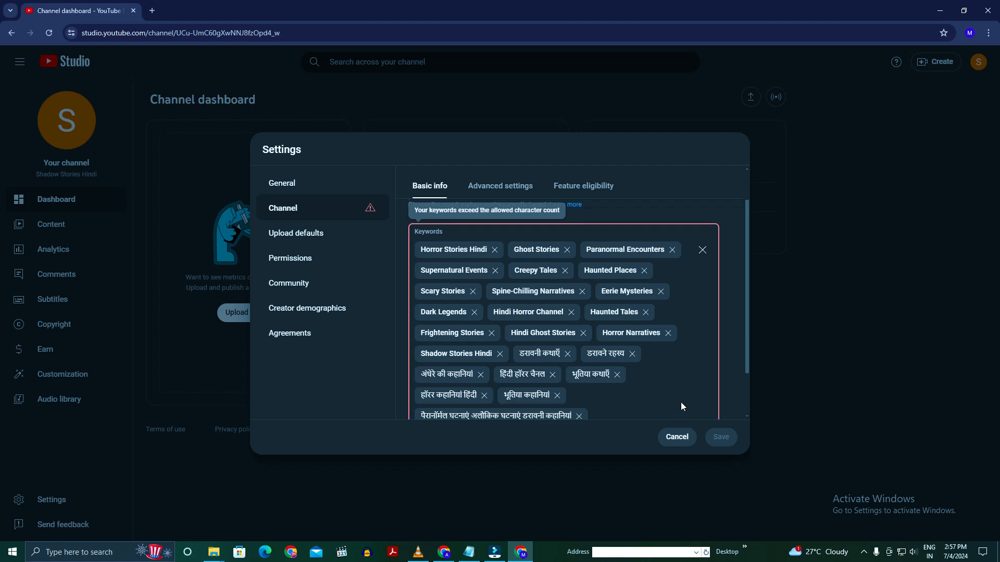
- Remove the keywords Eerie Mysteries and Spine-Chilling Narratives, and save the channel settings
scroll(659, 294, up, 1)
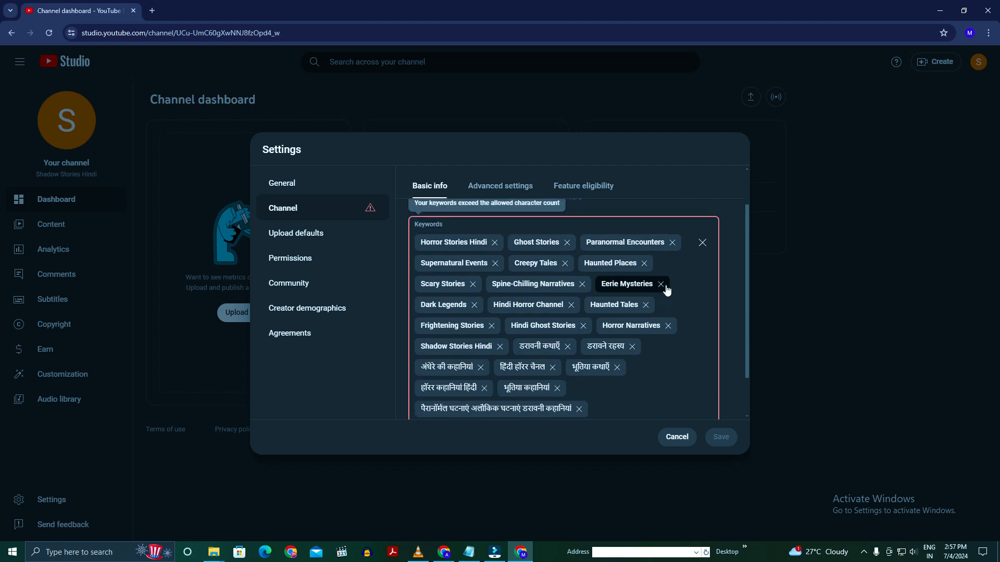
click(661, 285)
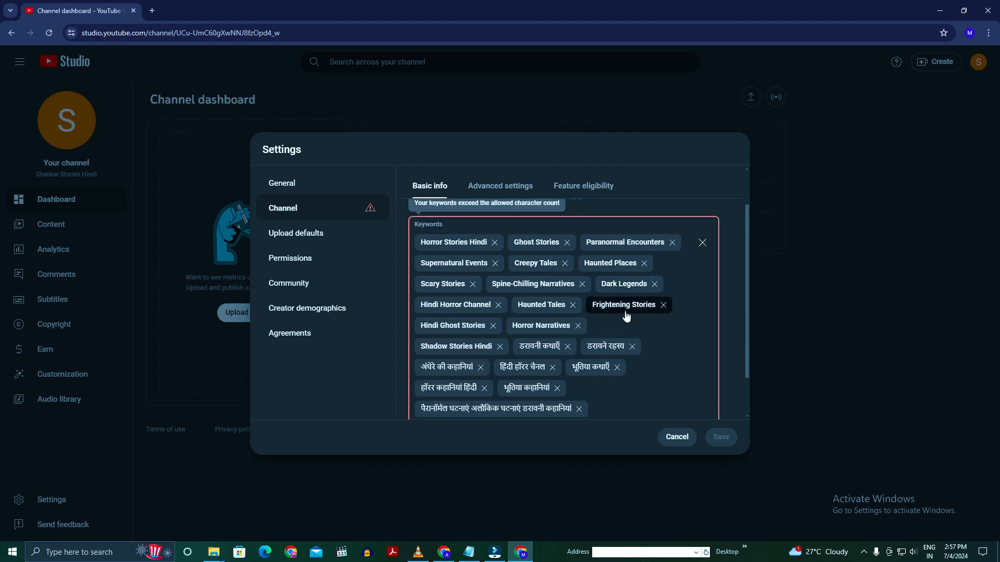
click(582, 284)
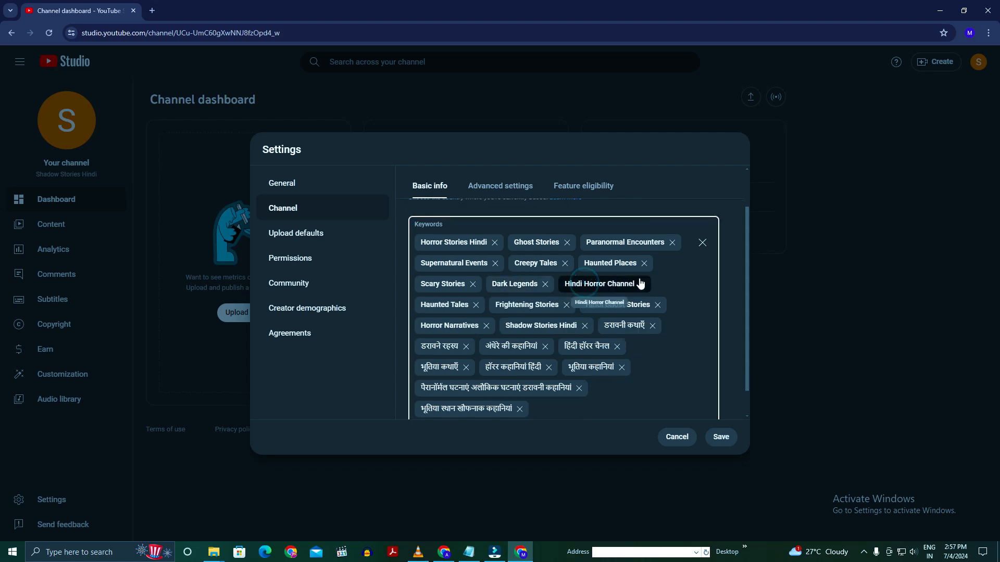
scroll(680, 324, down, 1)
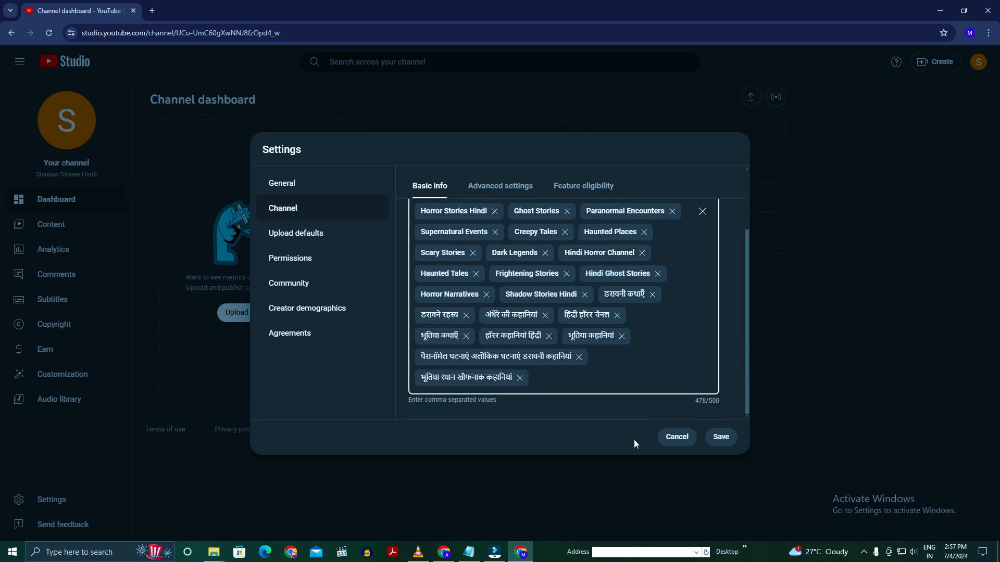
click(721, 437)
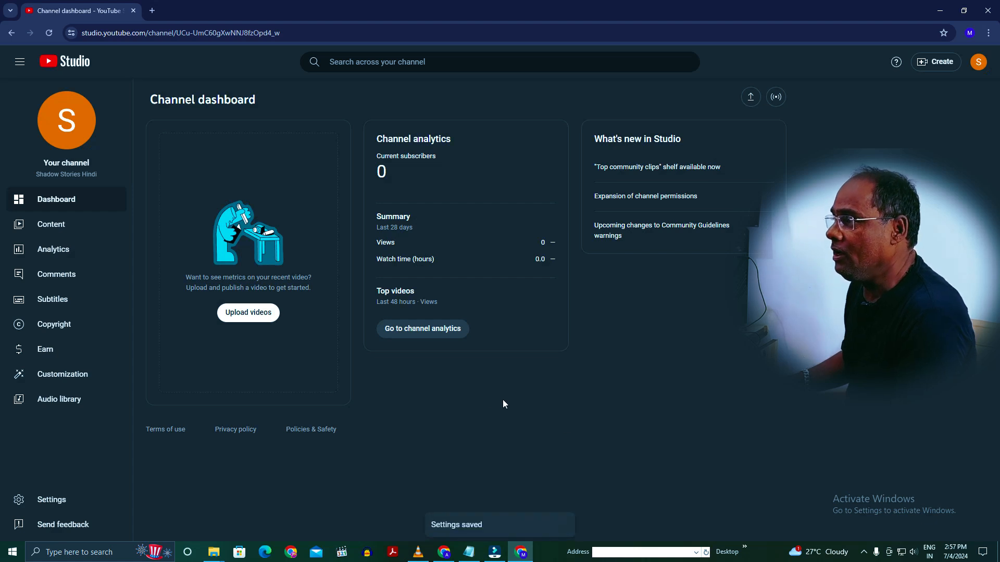
- Set the channel's audience to not made for kids in the advanced channel settings and save the change
click(50, 501)
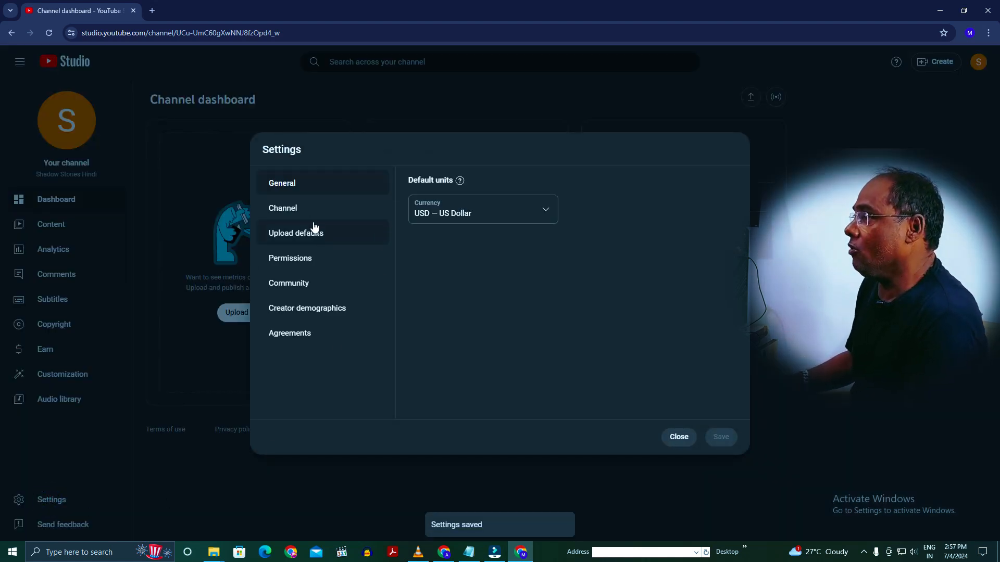
click(308, 214)
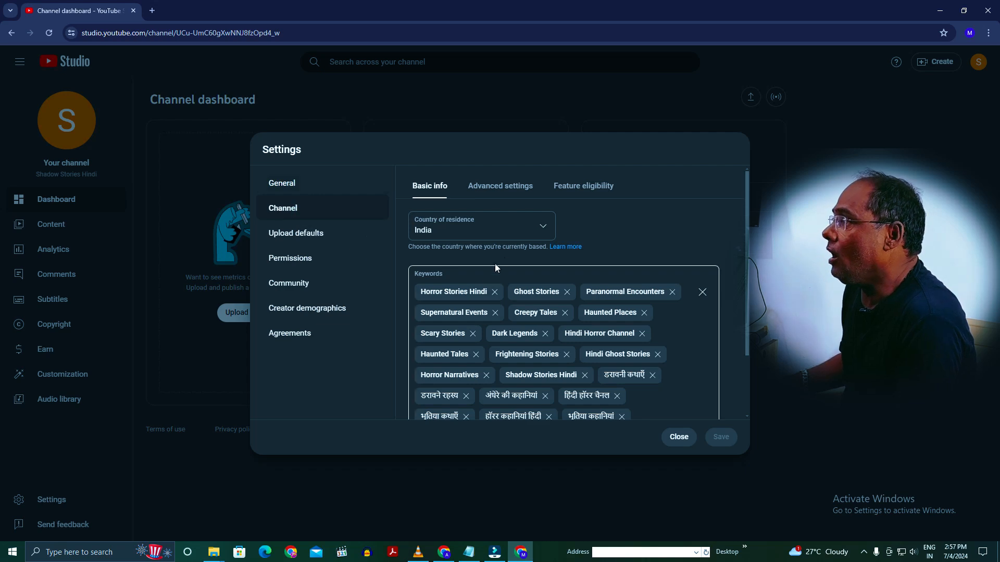
click(498, 194)
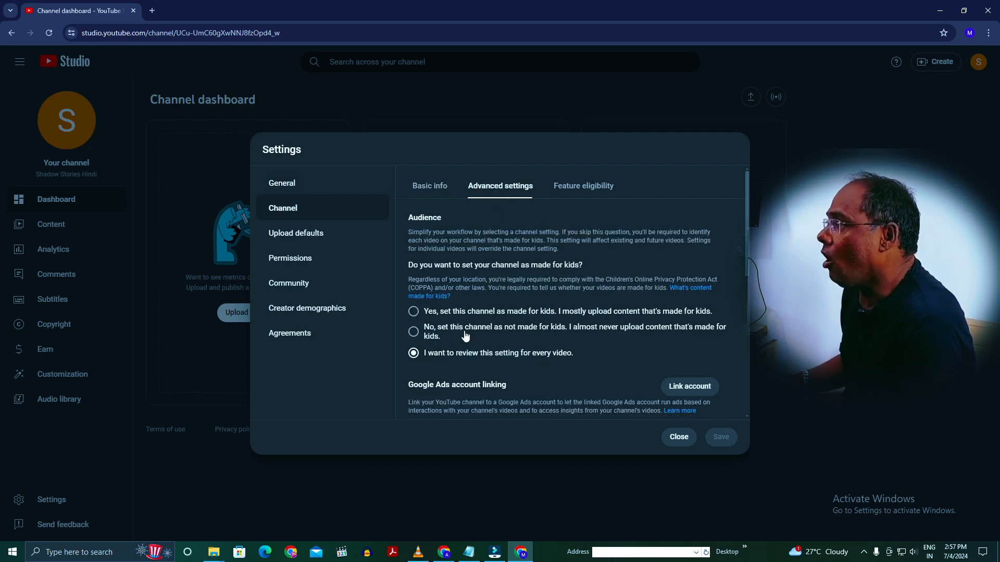
click(414, 332)
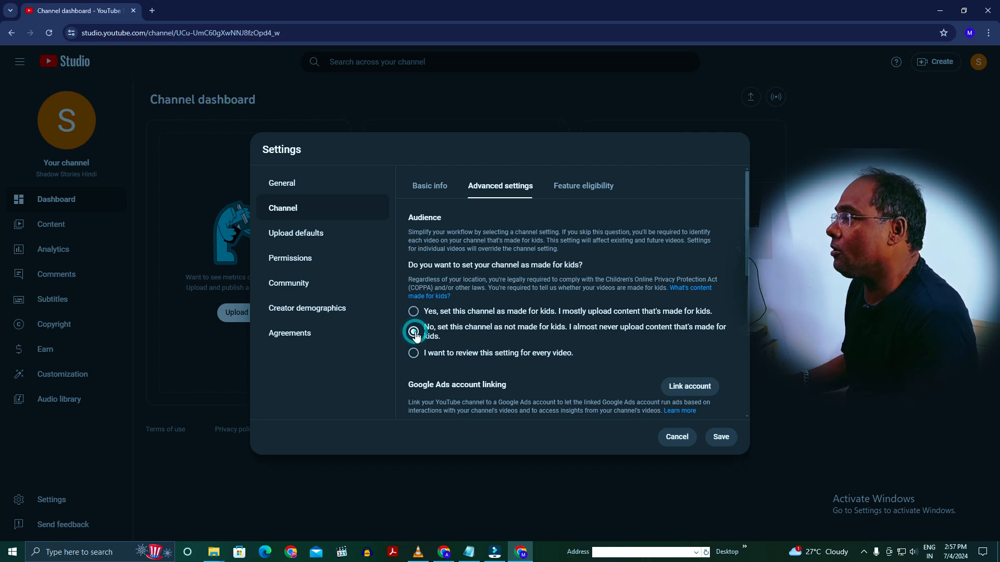
scroll(521, 350, down, 4)
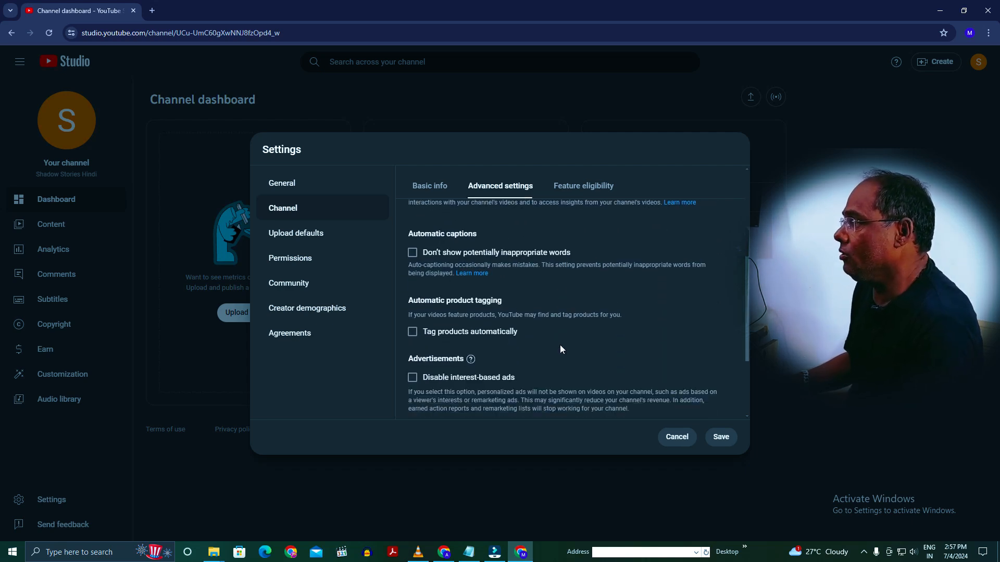
scroll(560, 346, down, 3)
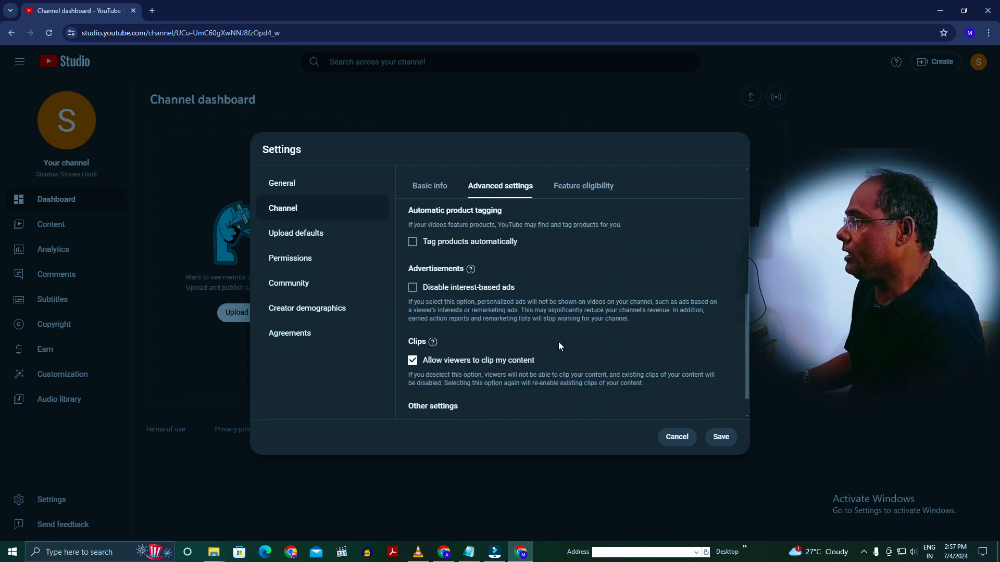
click(721, 437)
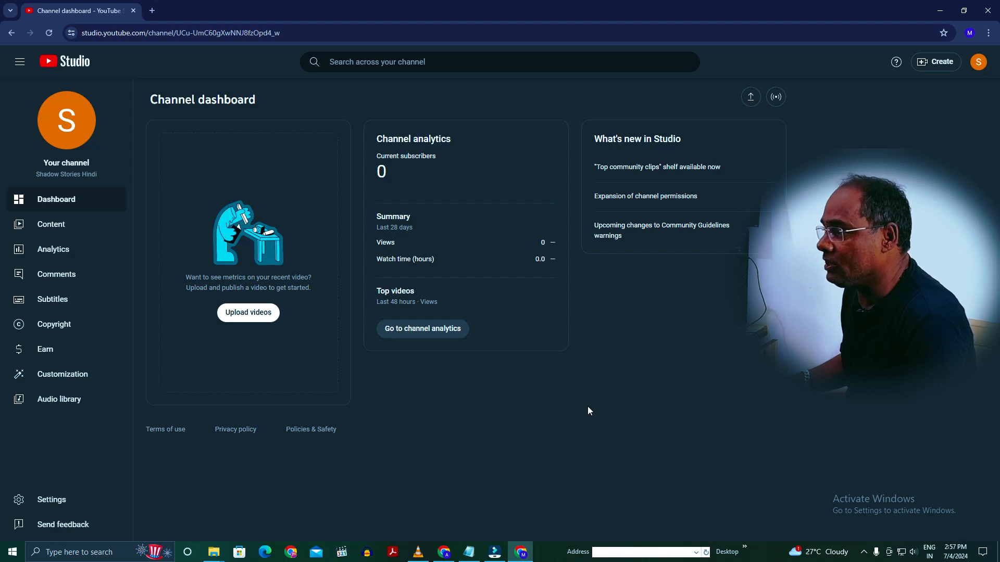
- Verify the channel's phone number from the feature eligibility settings to unlock the intermediate features
click(44, 500)
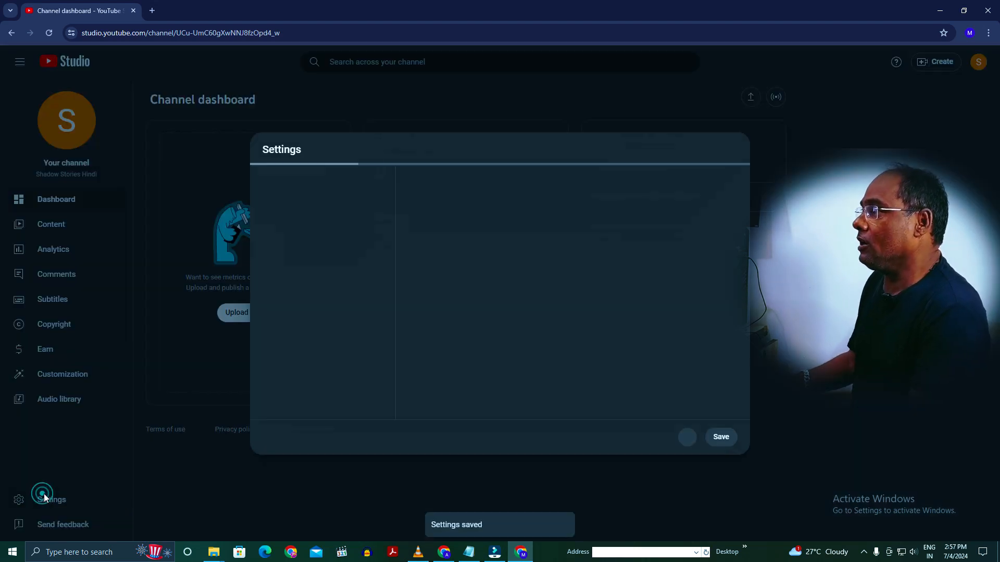
click(313, 211)
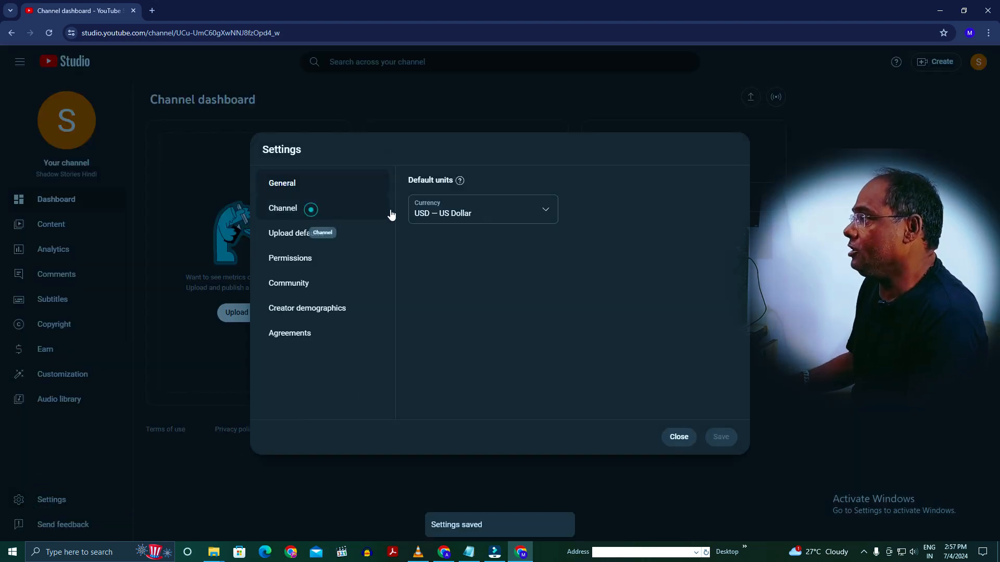
click(564, 188)
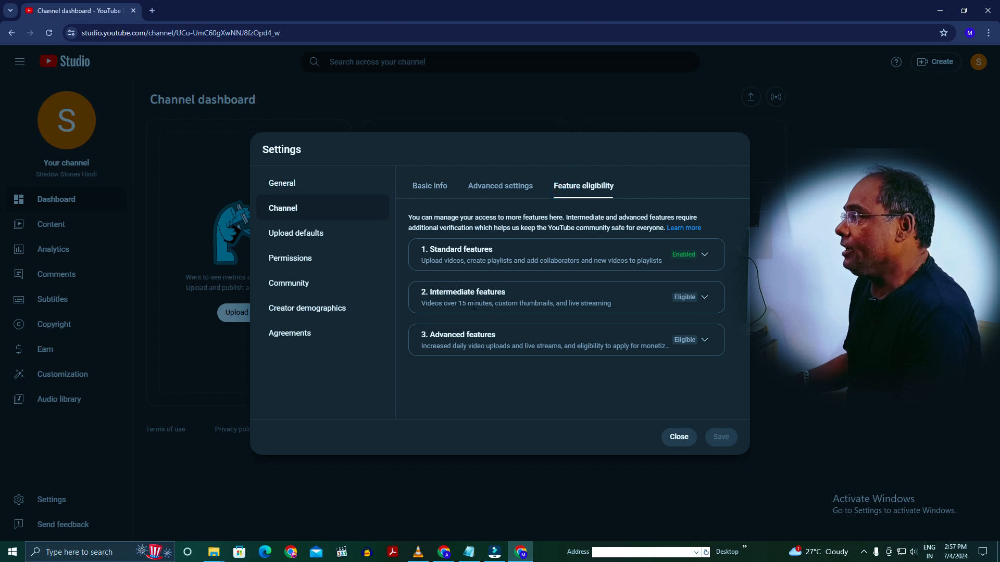
click(703, 301)
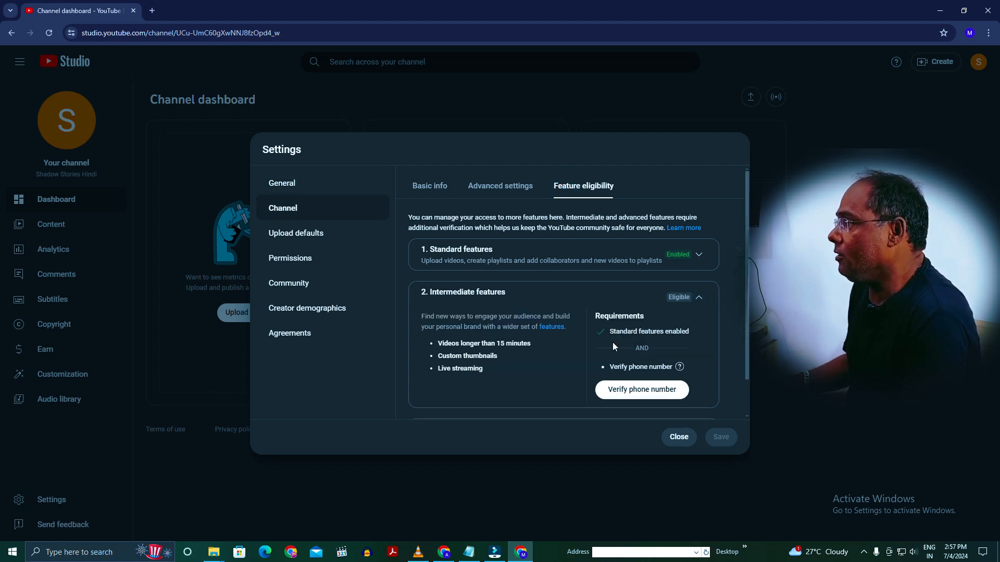
click(625, 395)
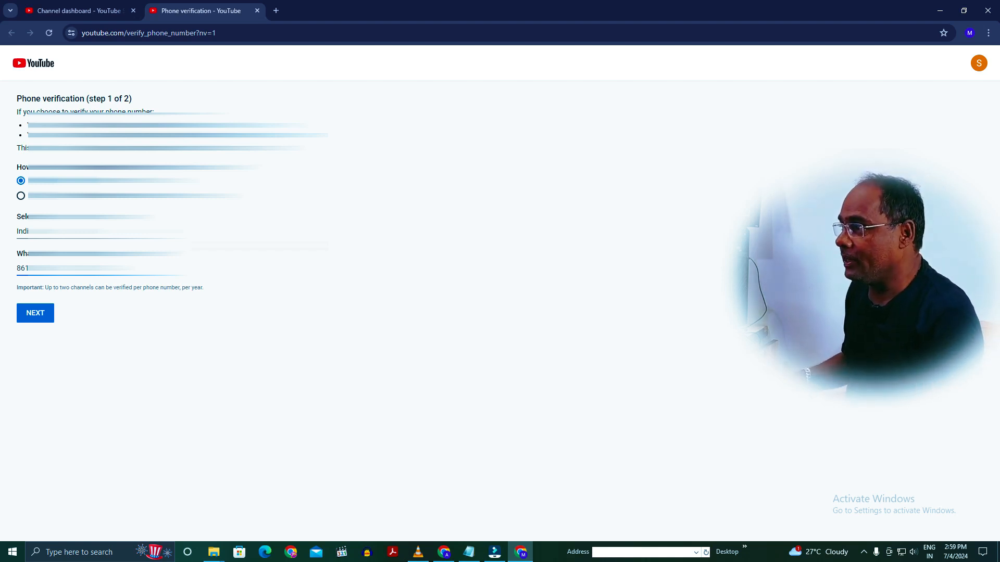
click(33, 318)
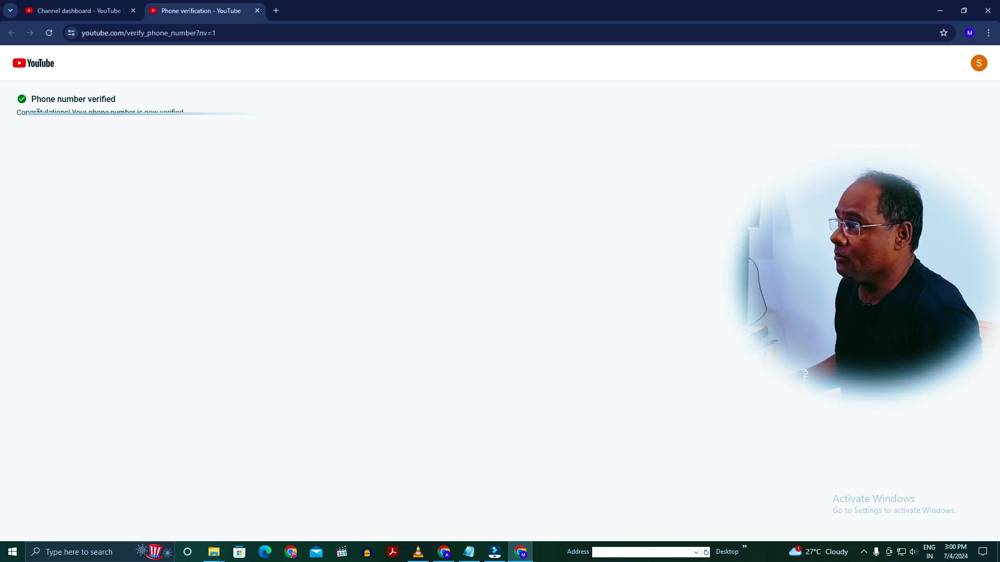
- Review the channel's advanced settings, then check feature eligibility for the intermediate features and the requirements for the advanced features
click(52, 13)
click(531, 191)
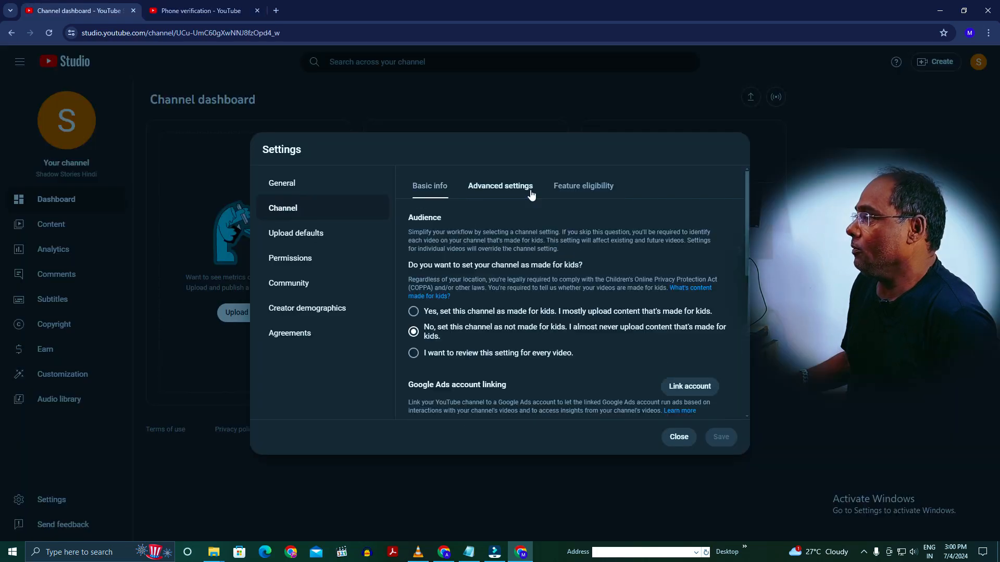
scroll(617, 282, down, 2)
scroll(635, 311, down, 3)
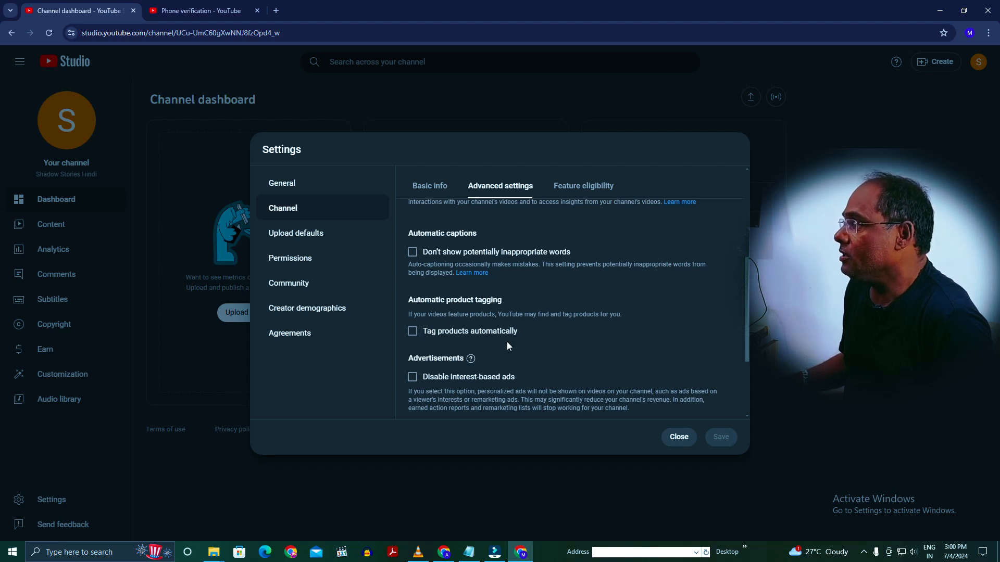
scroll(507, 341, down, 2)
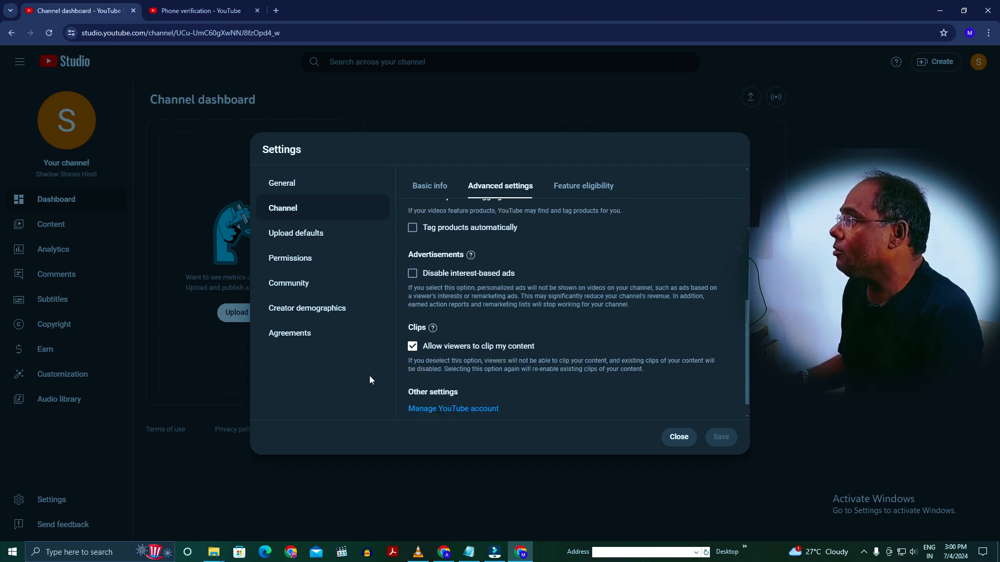
scroll(568, 411, down, 1)
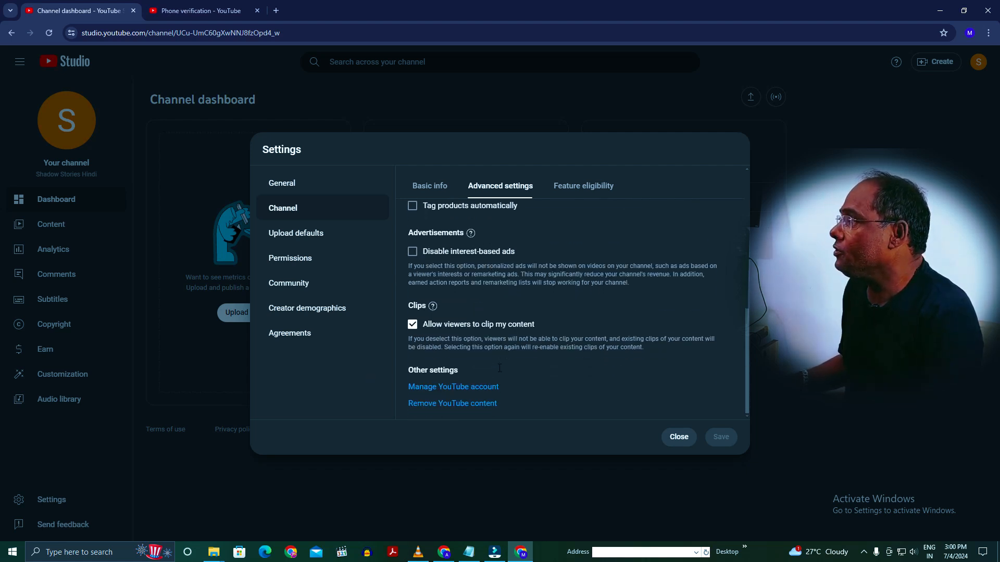
click(588, 196)
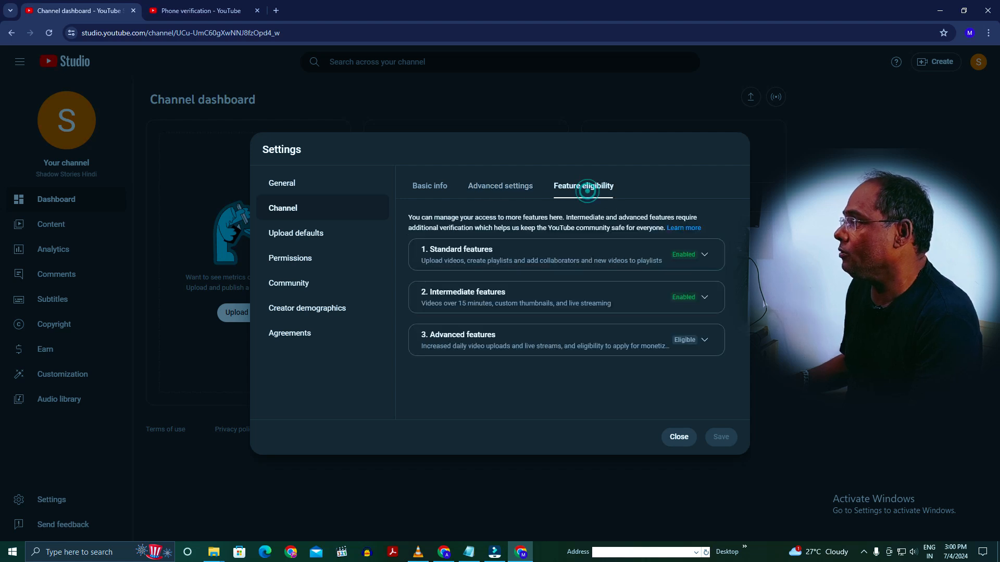
click(705, 340)
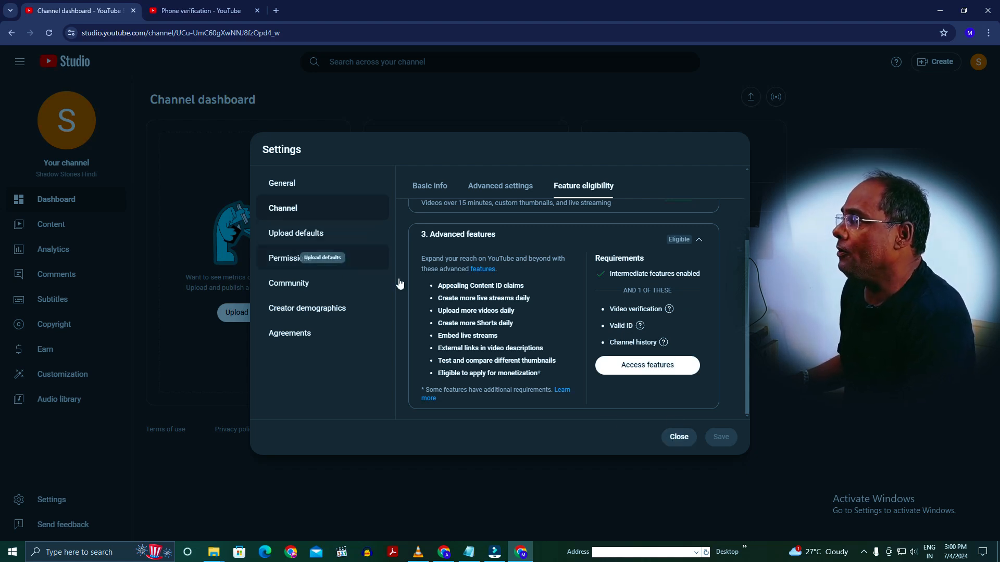
- Copy the English Shadow Stories Hindi Disclaimer from Notepad into the default video description of the upload defaults
click(283, 237)
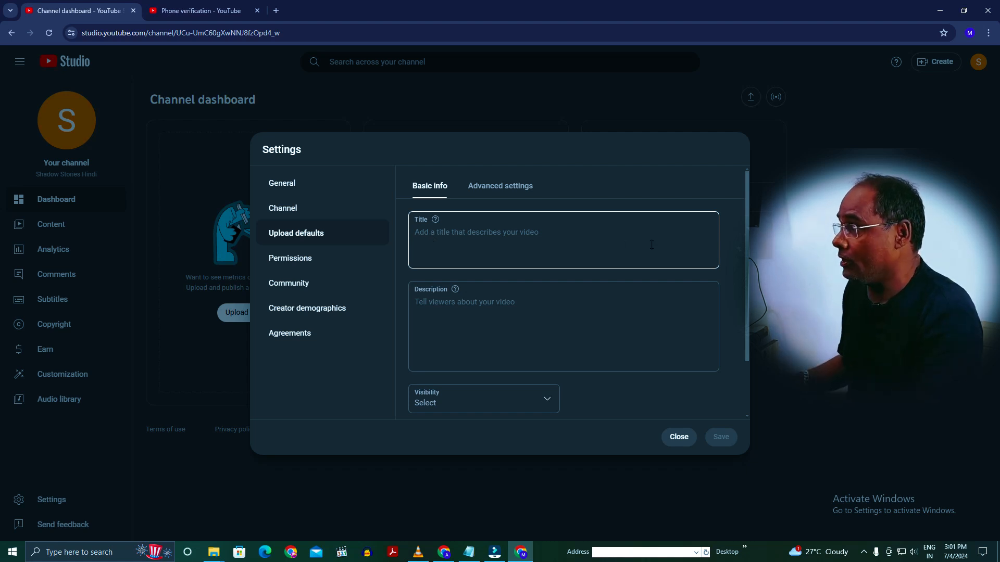
click(452, 303)
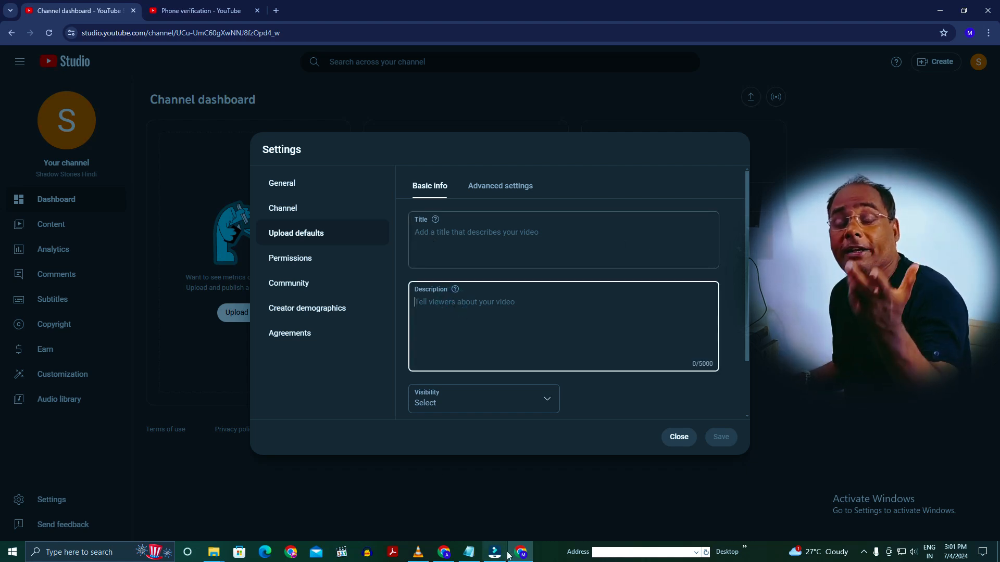
click(470, 556)
scroll(701, 287, up, 15)
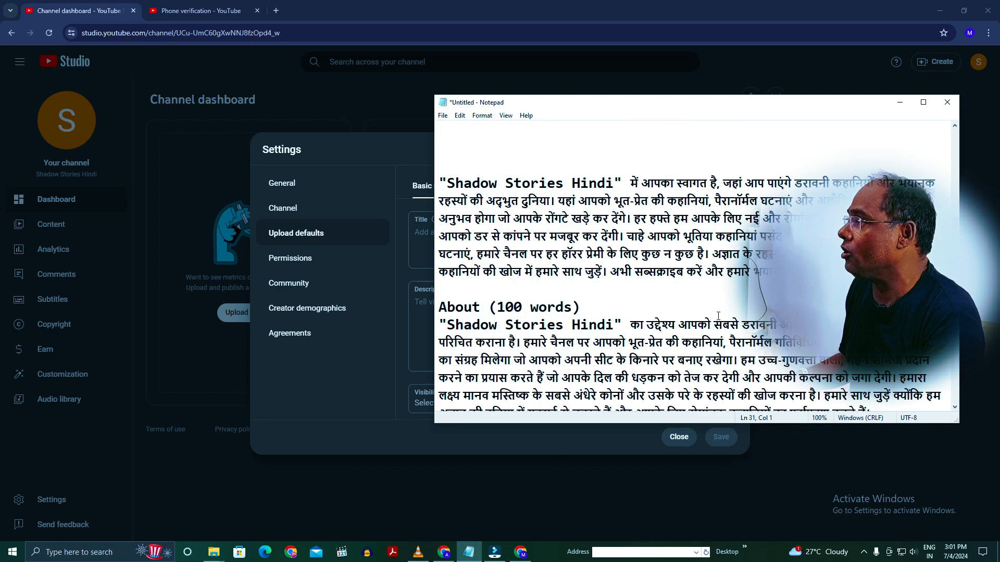
scroll(627, 280, up, 5)
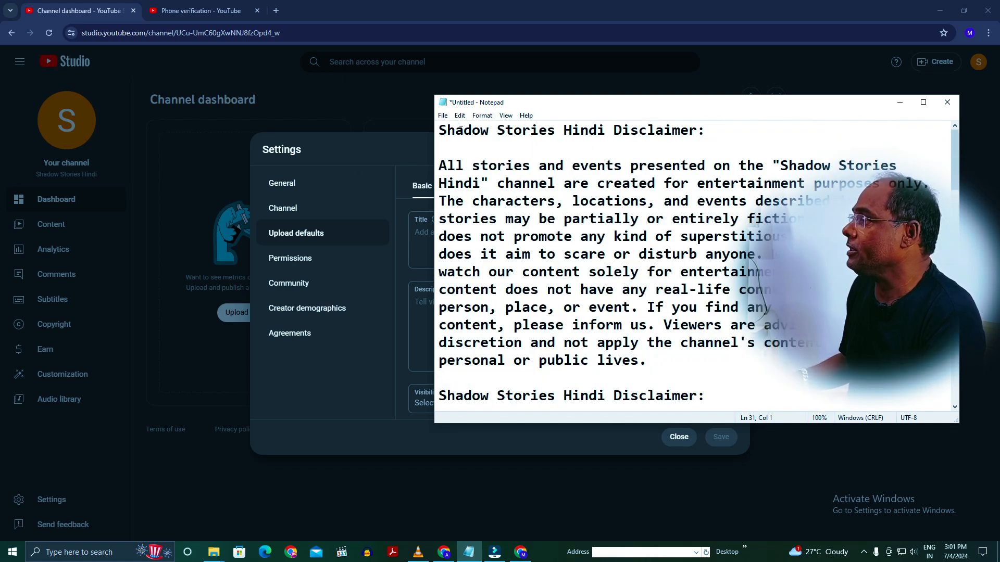
drag(439, 126, 796, 329)
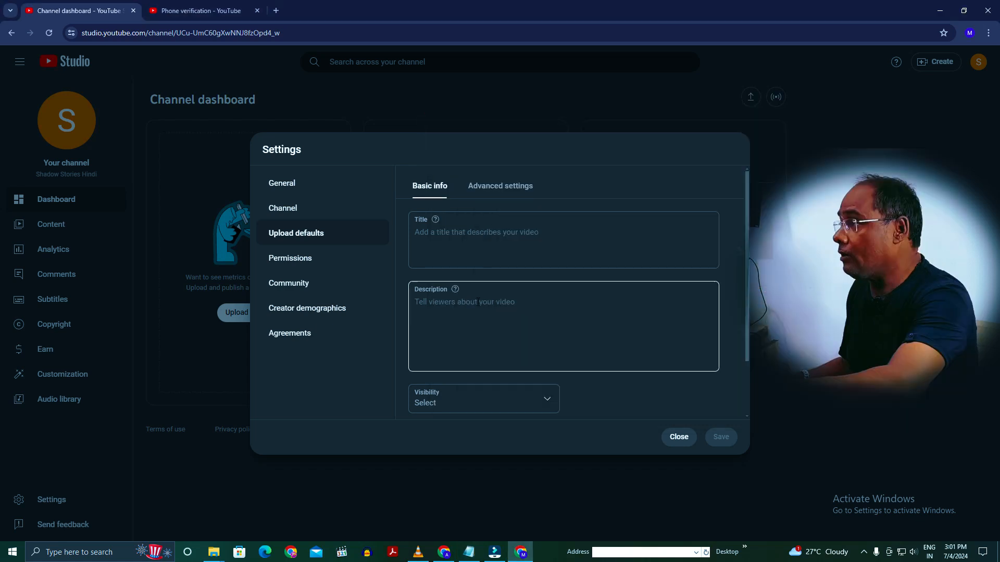
click(477, 302)
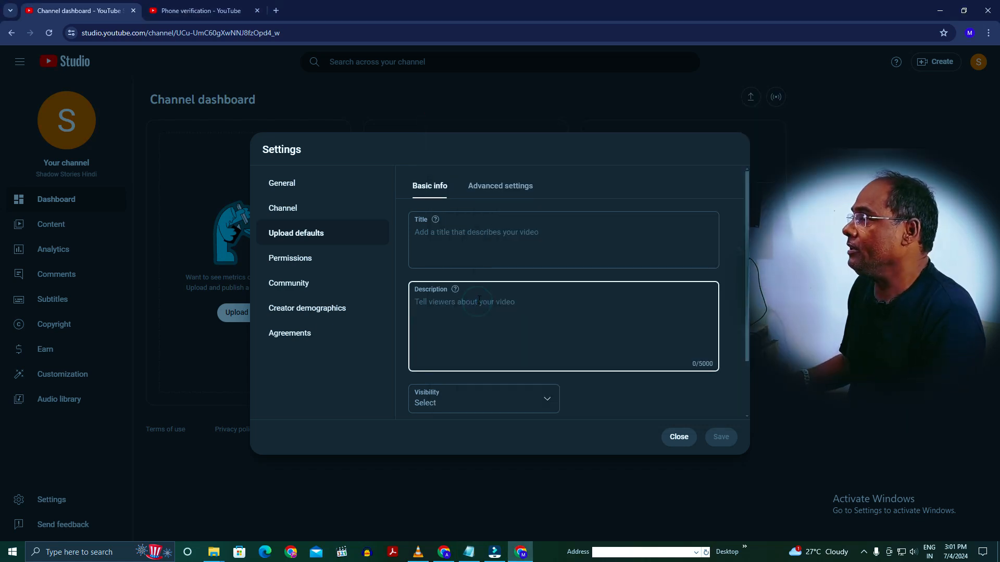
key(ctrl+v)
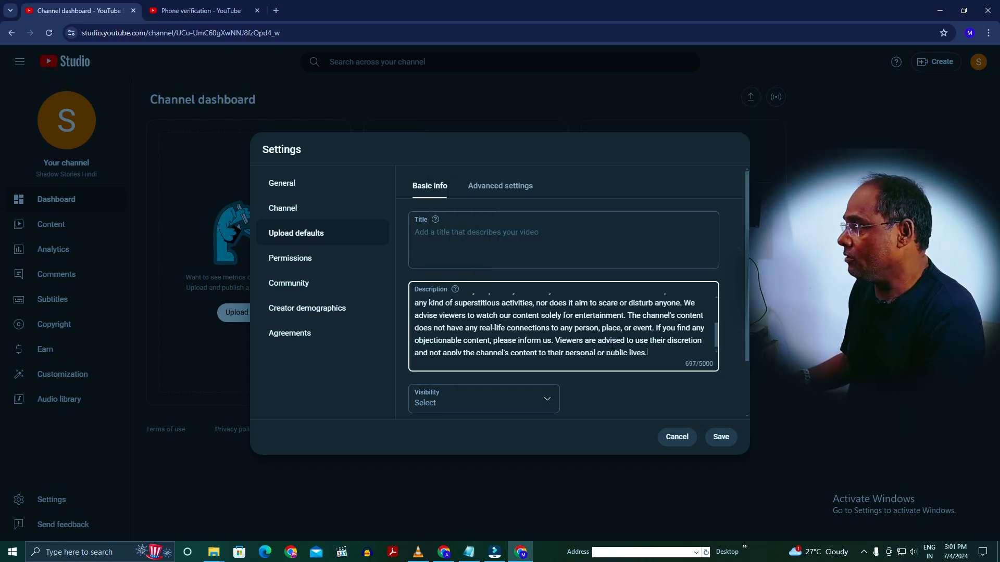
scroll(518, 313, up, 5)
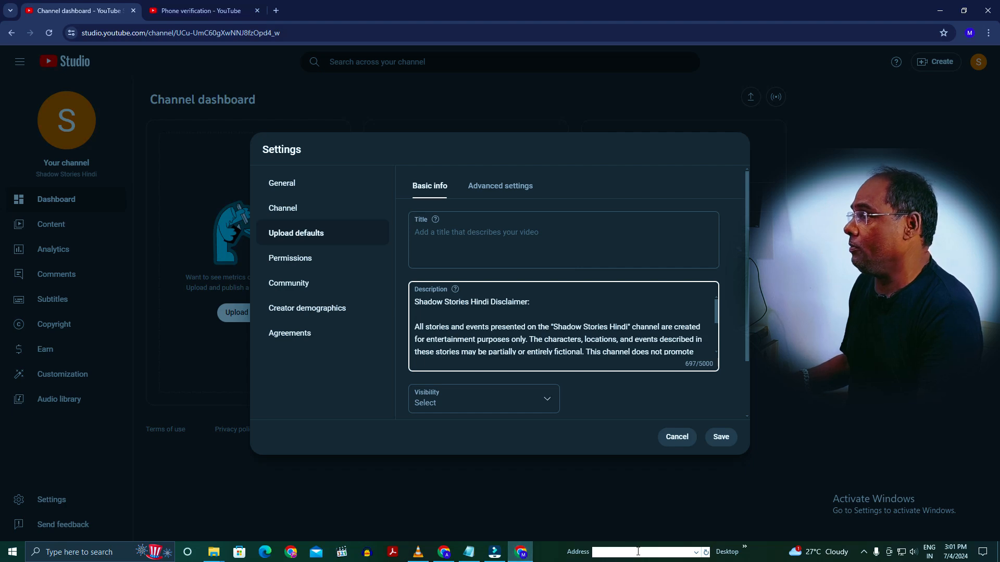
- Copy the Hindi disclaimer paragraph from Notepad and paste it below the English disclaimer in the default description, separated by a blank line
click(469, 552)
scroll(676, 260, down, 1)
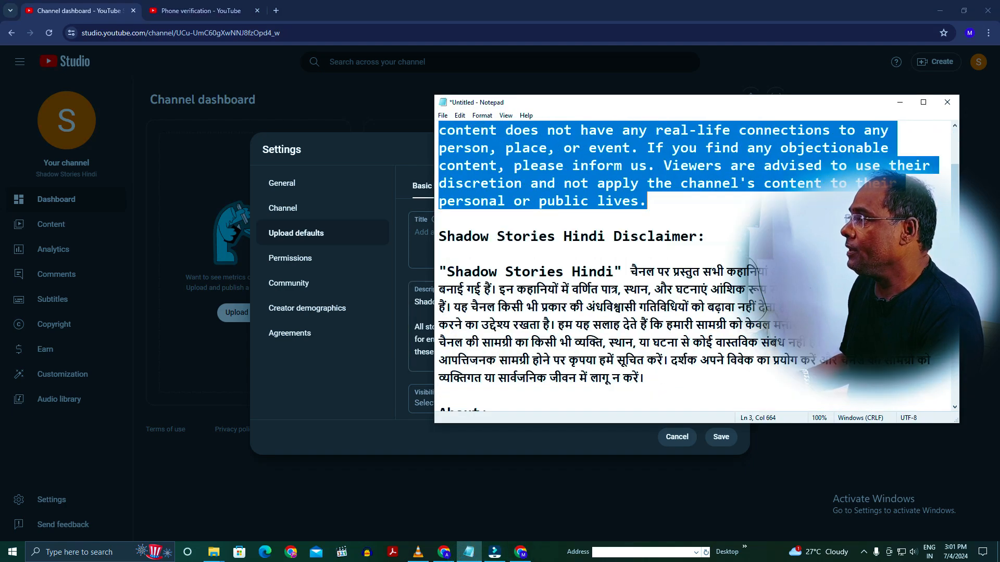
drag(440, 266, 670, 376)
key(ctrl+c)
key(alt+Tab)
scroll(681, 347, down, 2)
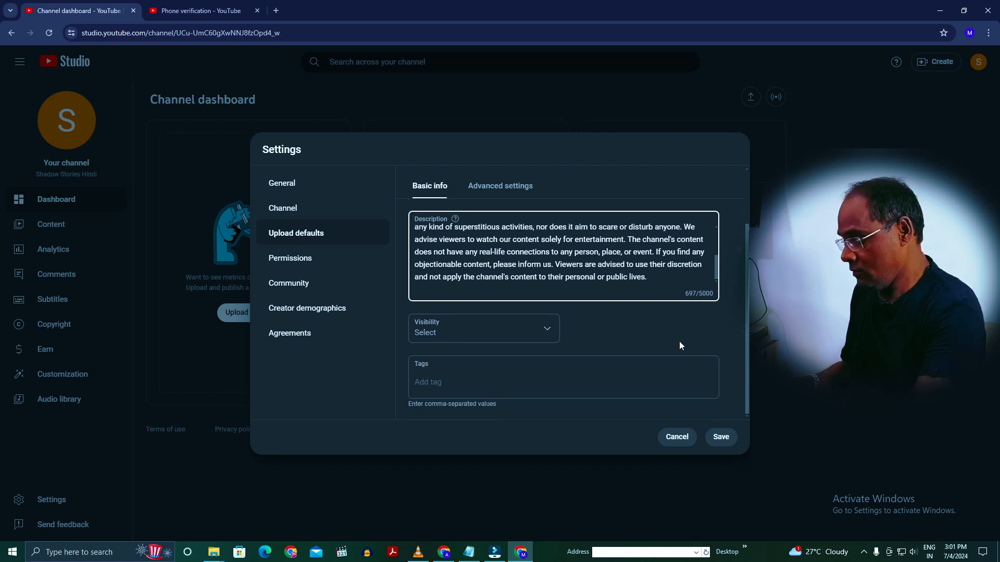
key(Return)
key(Return)
key(ctrl+v)
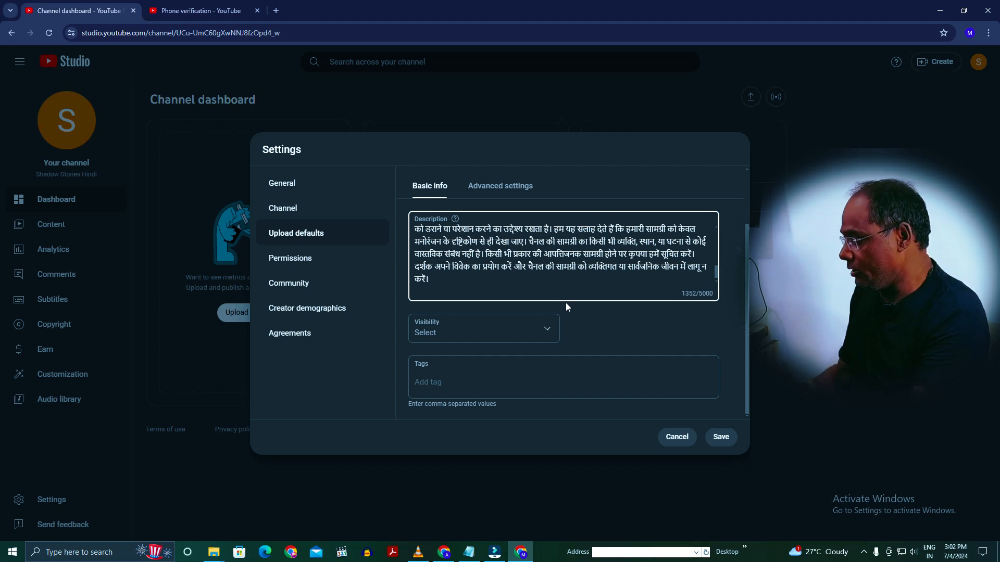
- Add an "Inqury Gmail" line with the contact e-mail below the disclaimers and set the default visibility to Unlisted
key(Return)
key(Return)
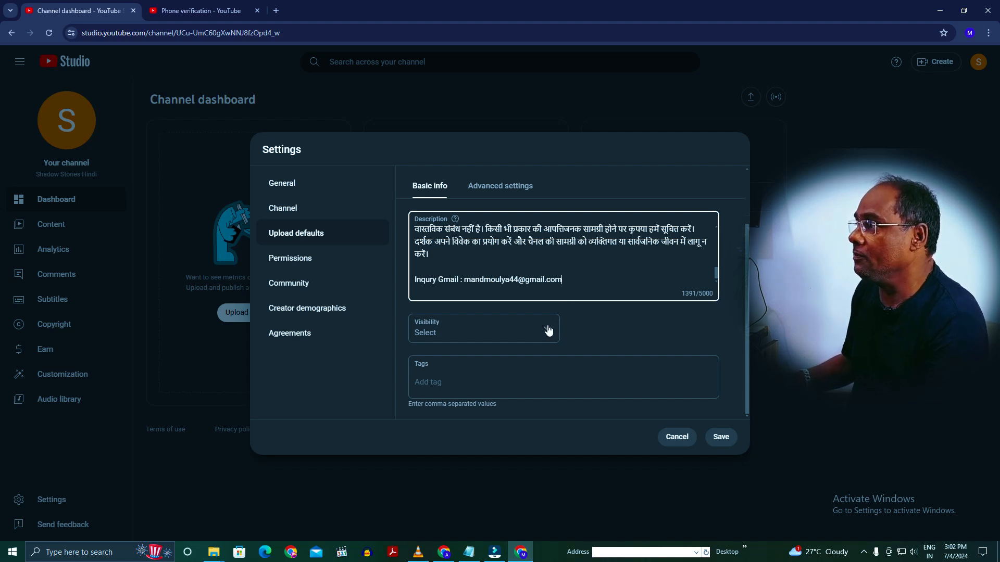
click(523, 335)
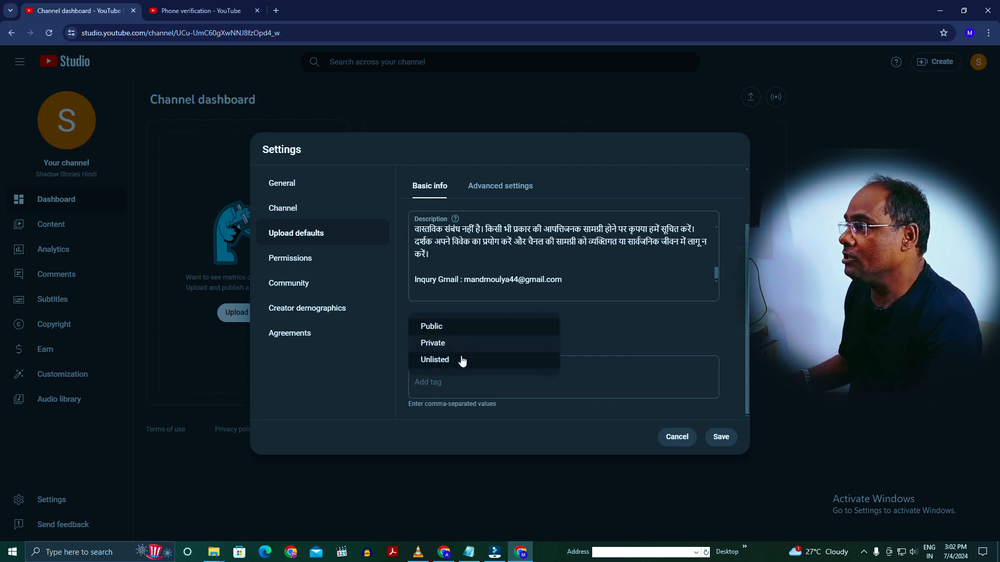
click(460, 356)
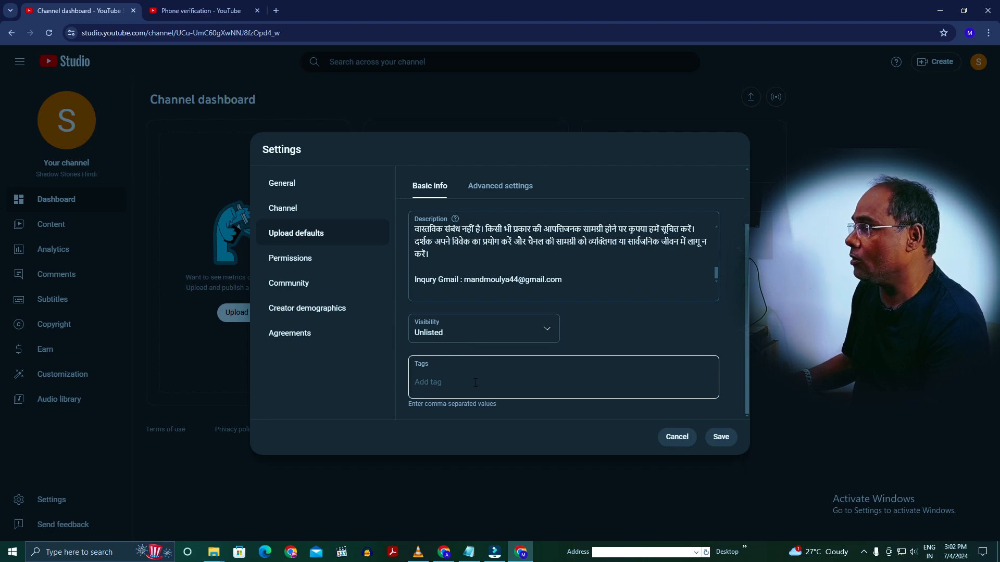
- Add Horror Stories Hindi and Ghost Stories from the Notepad keyword list, plus Shadow Stories Hindi, to the default tags
mouse_move(490, 555)
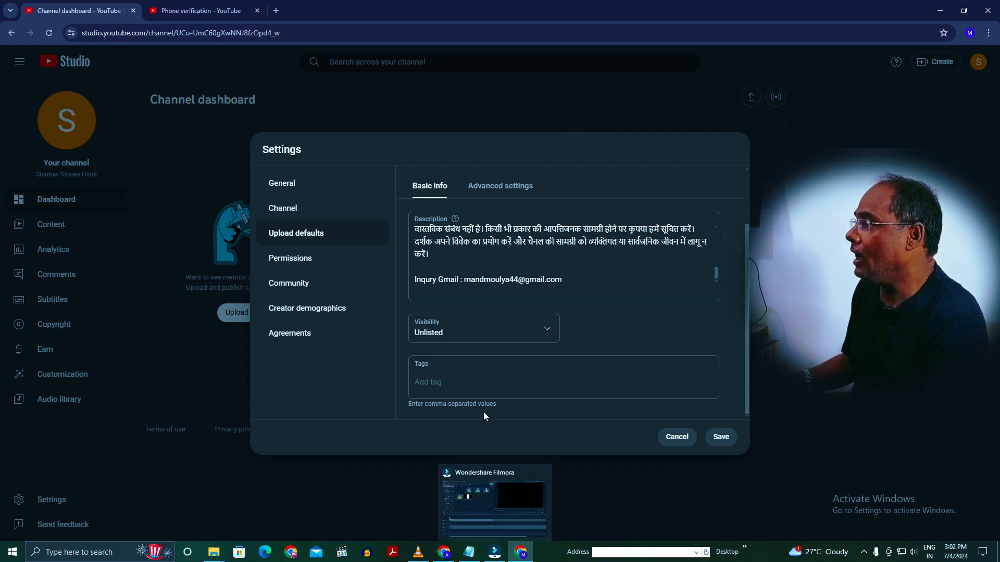
click(513, 504)
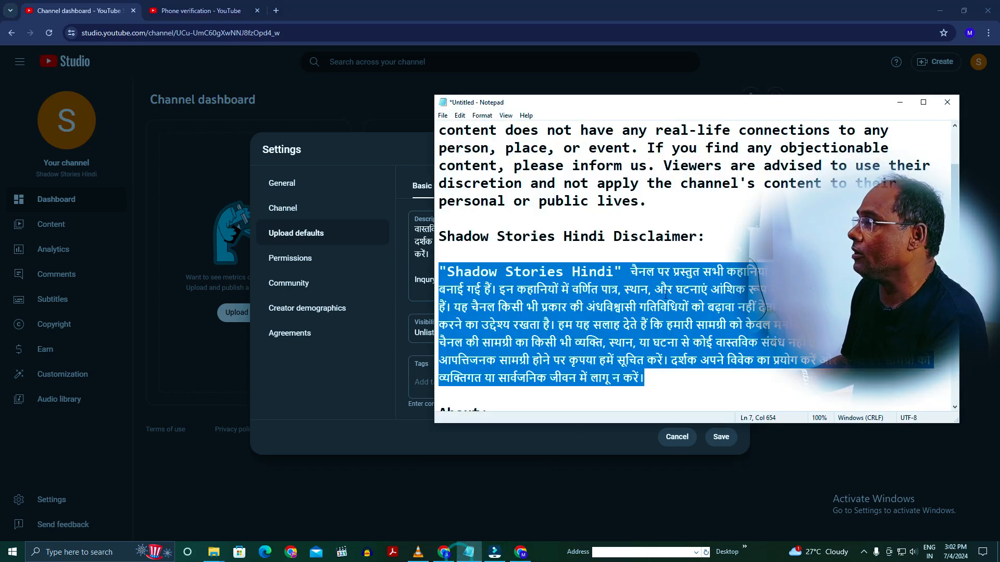
right_click(556, 177)
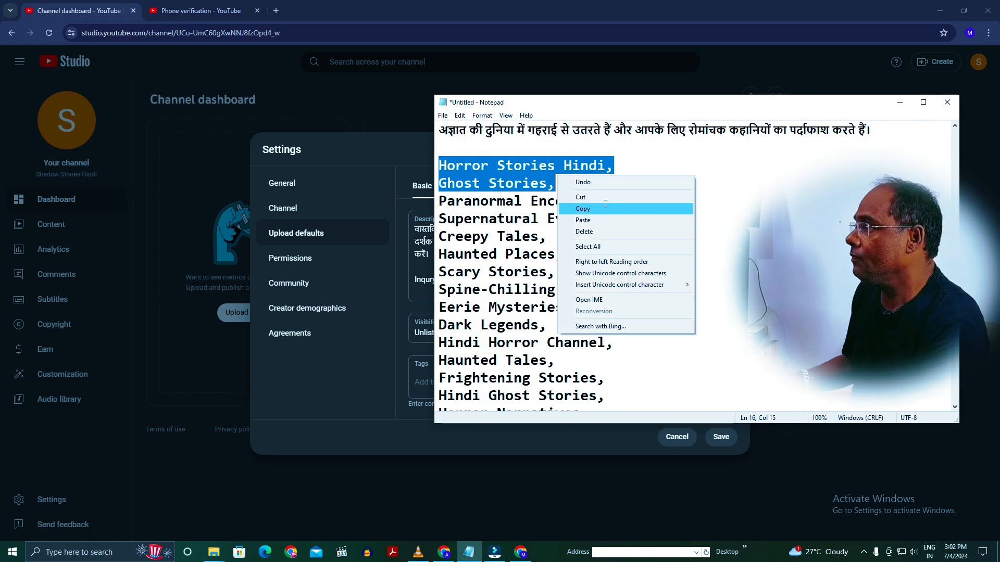
click(604, 204)
click(350, 409)
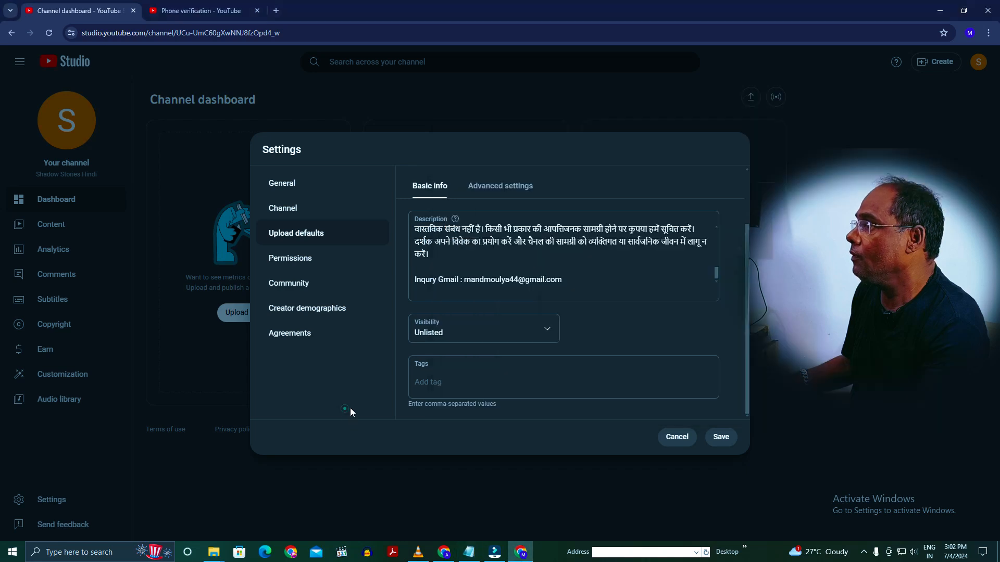
right_click(463, 374)
click(508, 258)
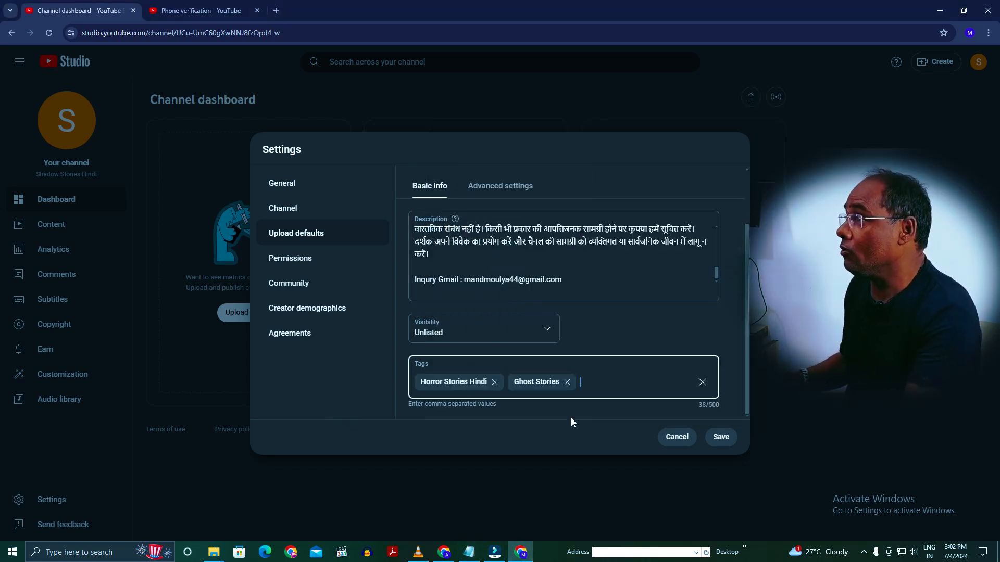
text(Shadow Stories Hindi)
key(Return)
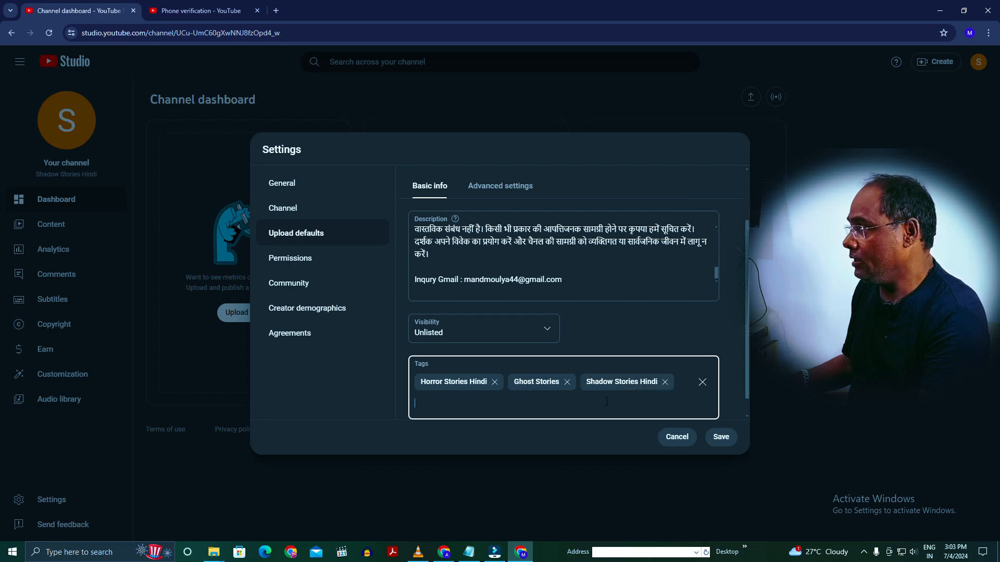
- Copy the keywords Haunted Places and Scary Stories from Notepad into the default tags
click(468, 552)
drag(442, 253, 549, 272)
key(ctrl+c)
key(alt+Tab)
key(ctrl+v)
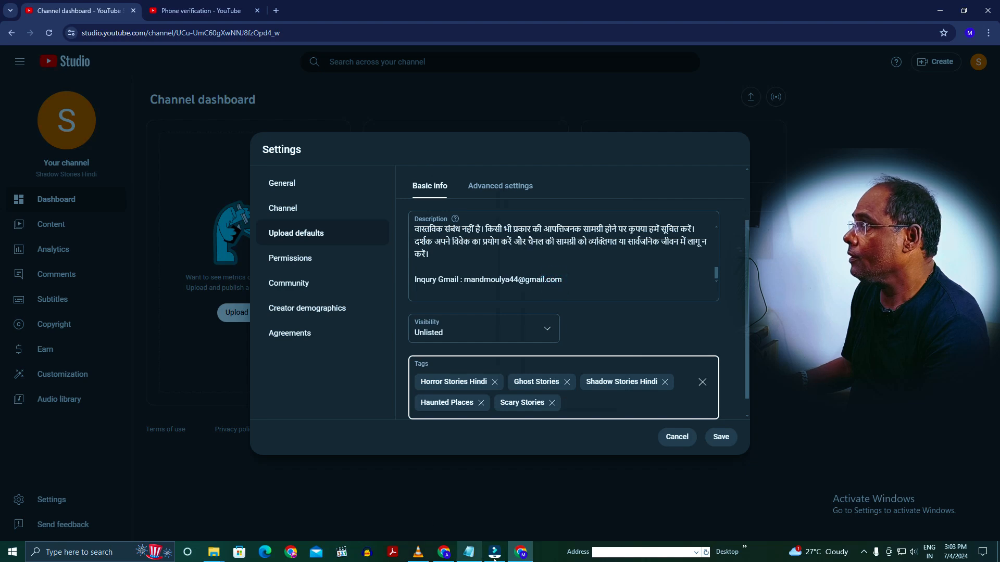
- Copy the Notepad keywords from Hindi Horror Channel through Horror Narratives and paste them into the default tags
click(469, 552)
scroll(492, 374, down, 2)
drag(439, 236, 615, 304)
right_click(562, 282)
click(609, 304)
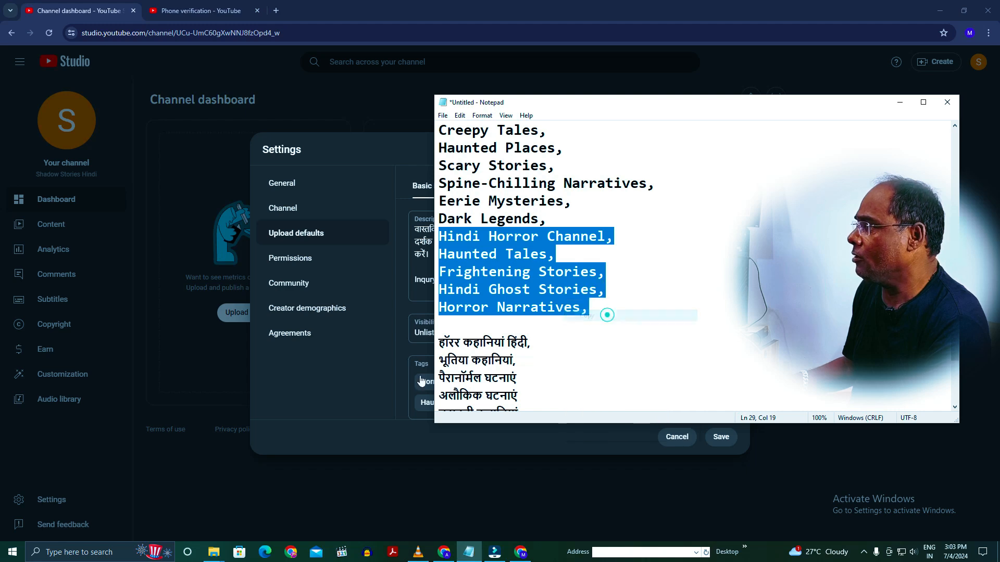
click(382, 373)
click(568, 402)
right_click(571, 398)
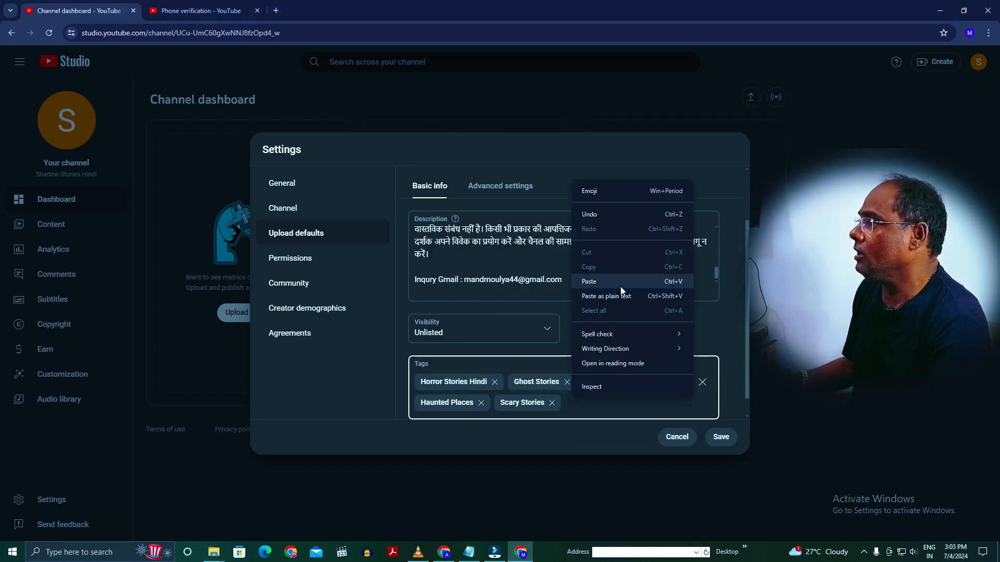
click(622, 289)
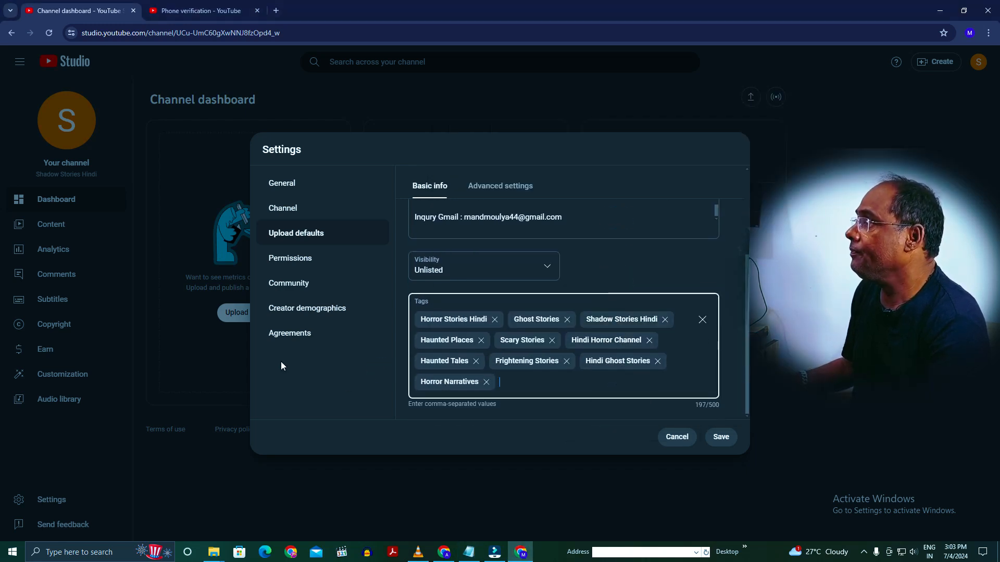
- Add the Hindi-script keywords from Notepad, from हॉरर कहानियां हिंदी through भूतिया कथाएँ, to the default tags and save the settings
right_click(531, 383)
click(574, 266)
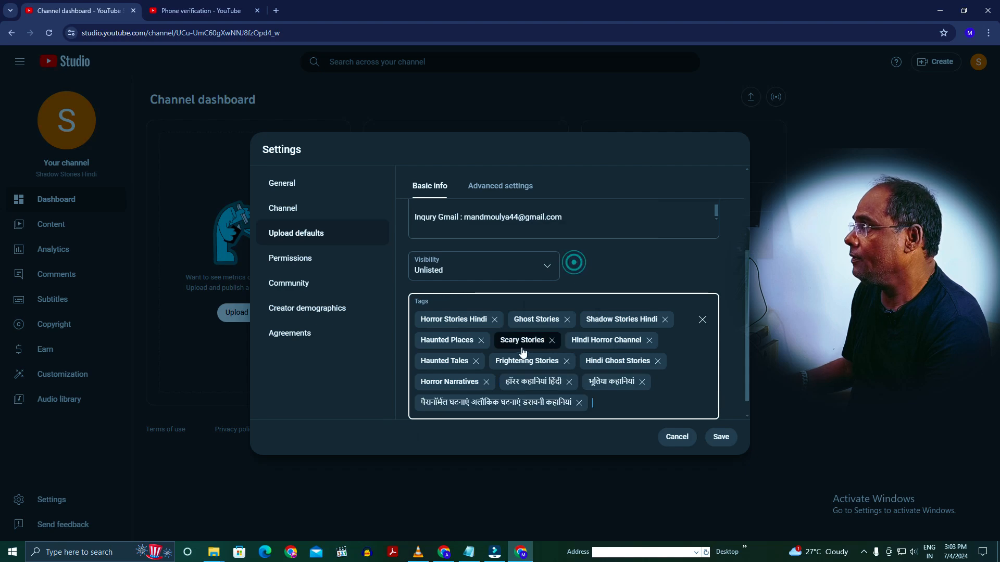
click(467, 554)
scroll(573, 313, down, 1)
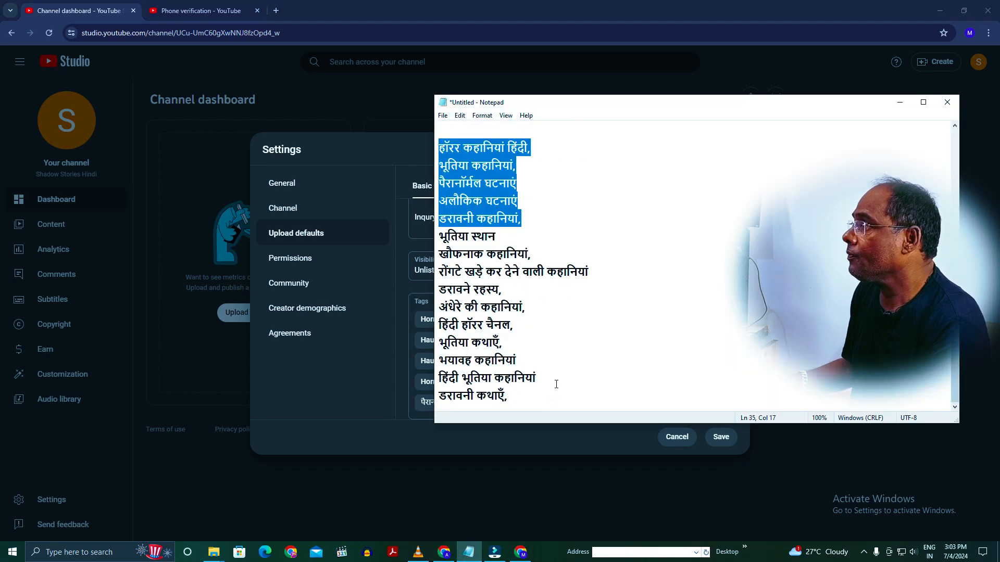
right_click(627, 383)
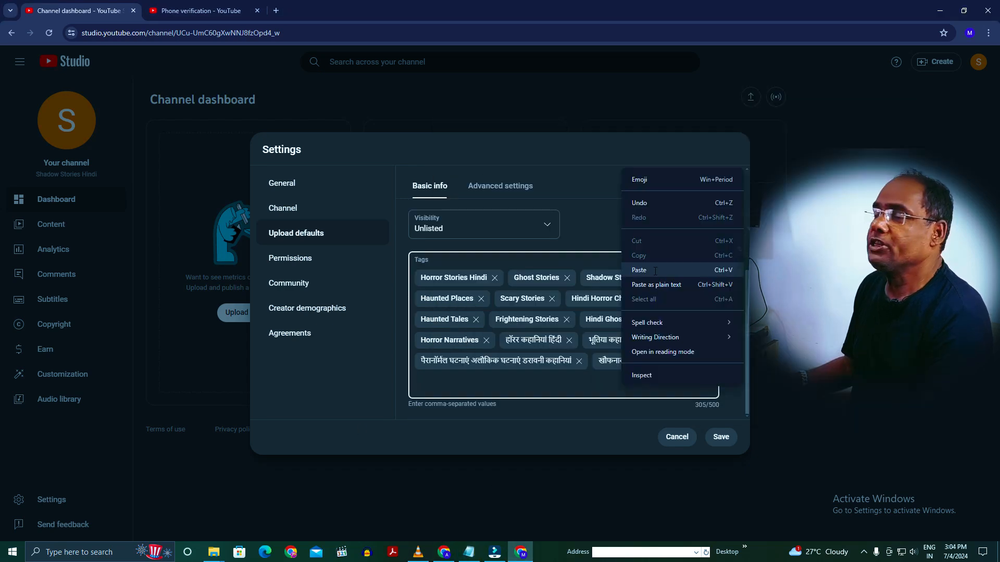
click(645, 266)
scroll(636, 376, down, 1)
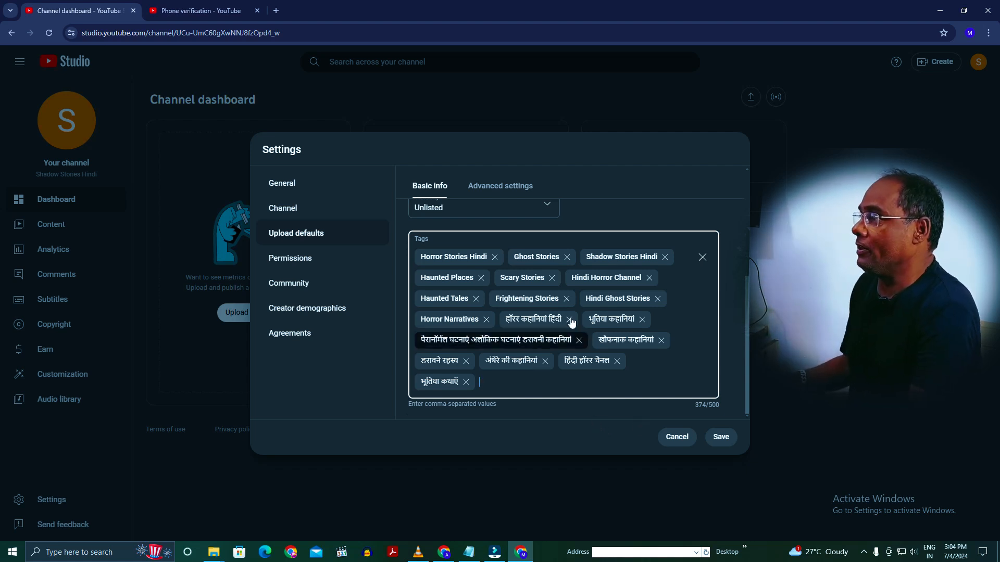
click(720, 438)
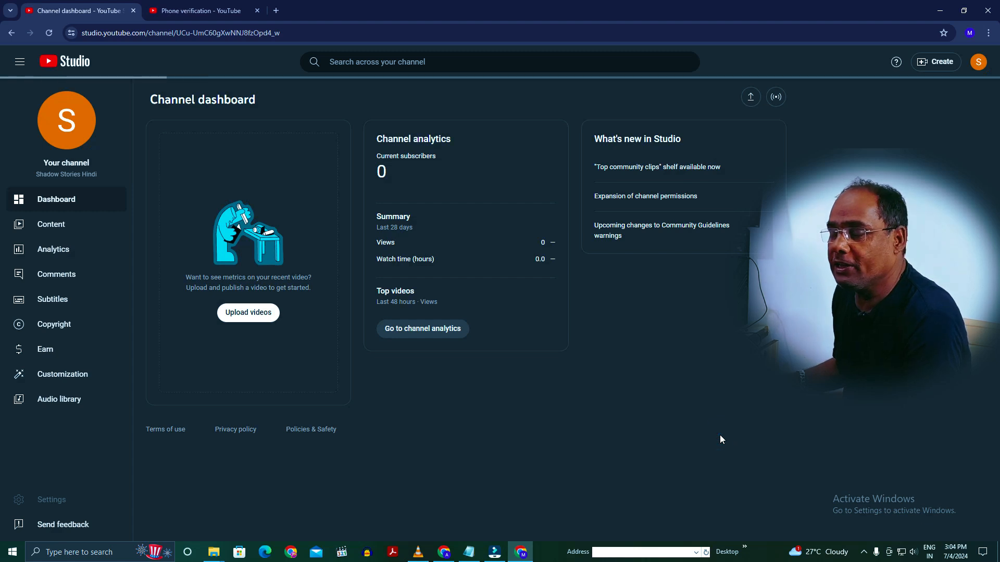
- Check the channel's feature eligibility, then review the saved default description, visibility and tags in the upload defaults
click(71, 505)
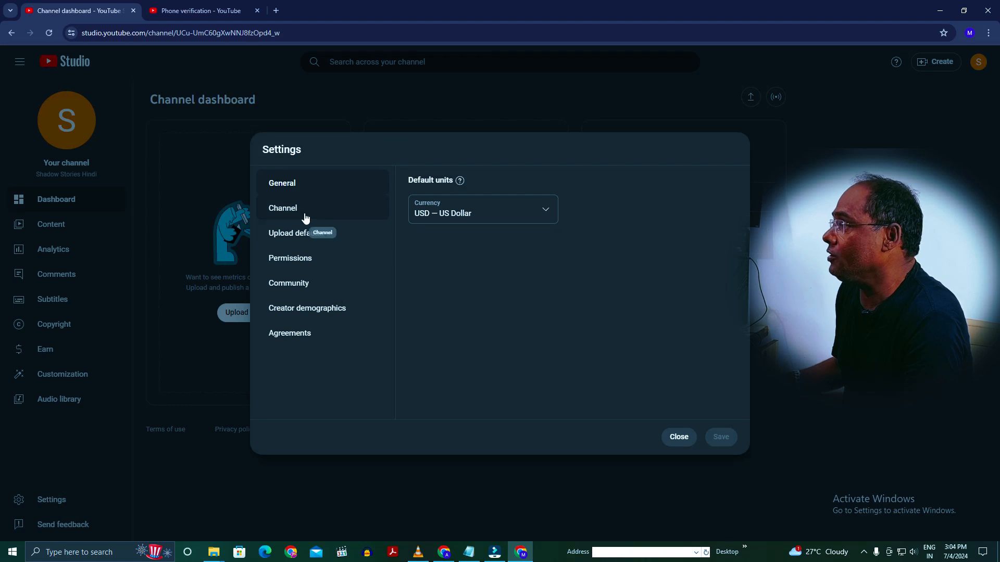
click(305, 214)
click(560, 190)
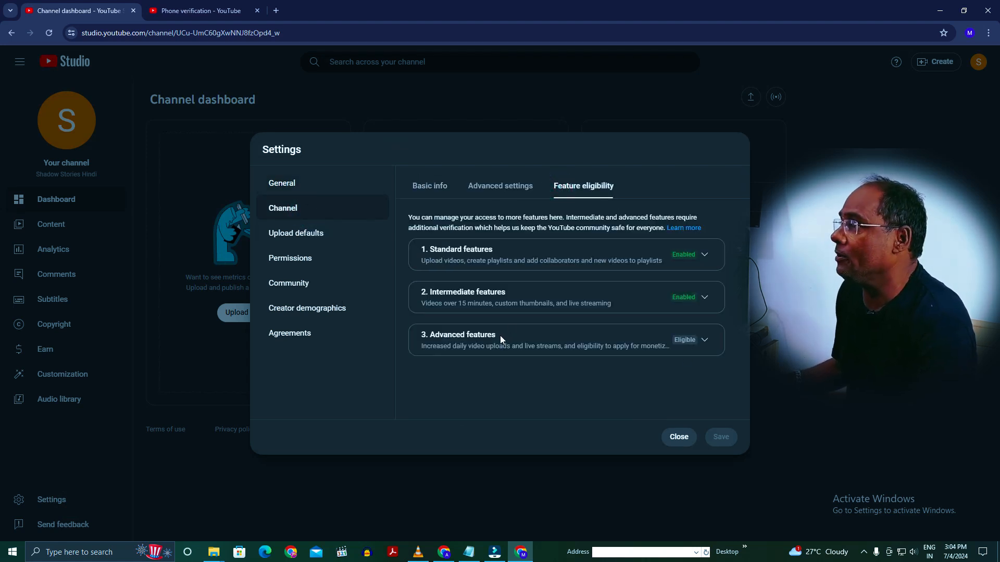
click(322, 237)
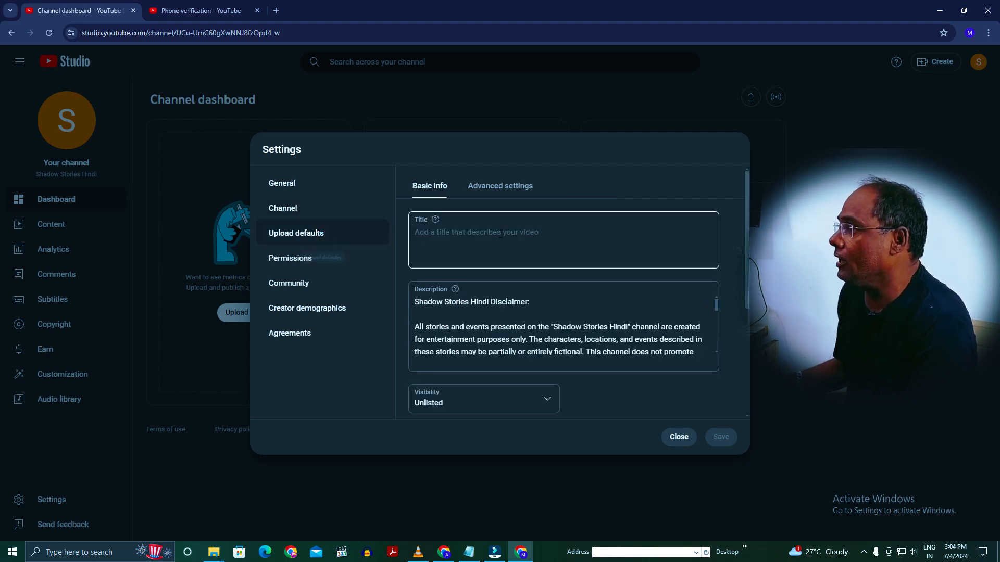
scroll(520, 333, down, 5)
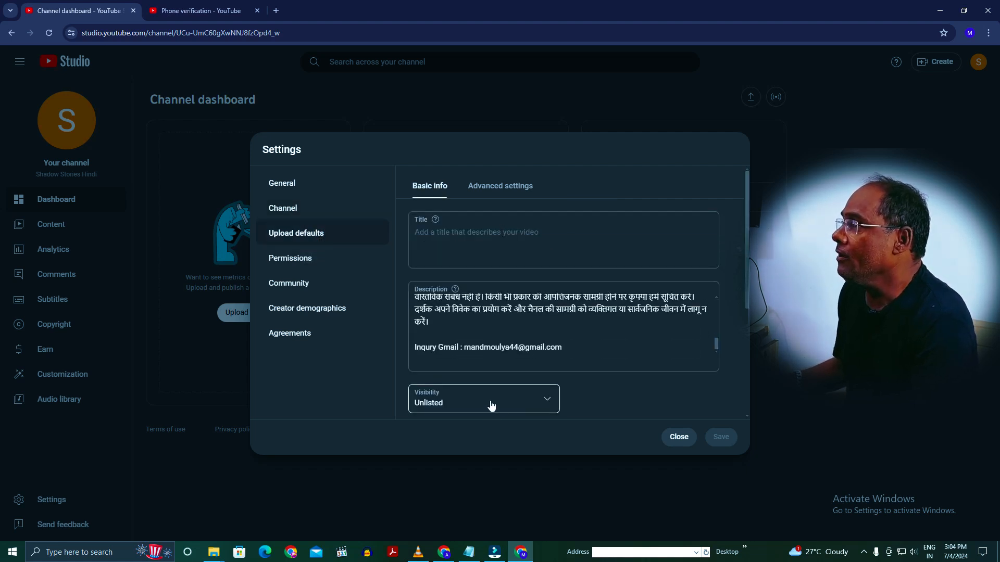
scroll(492, 406, down, 2)
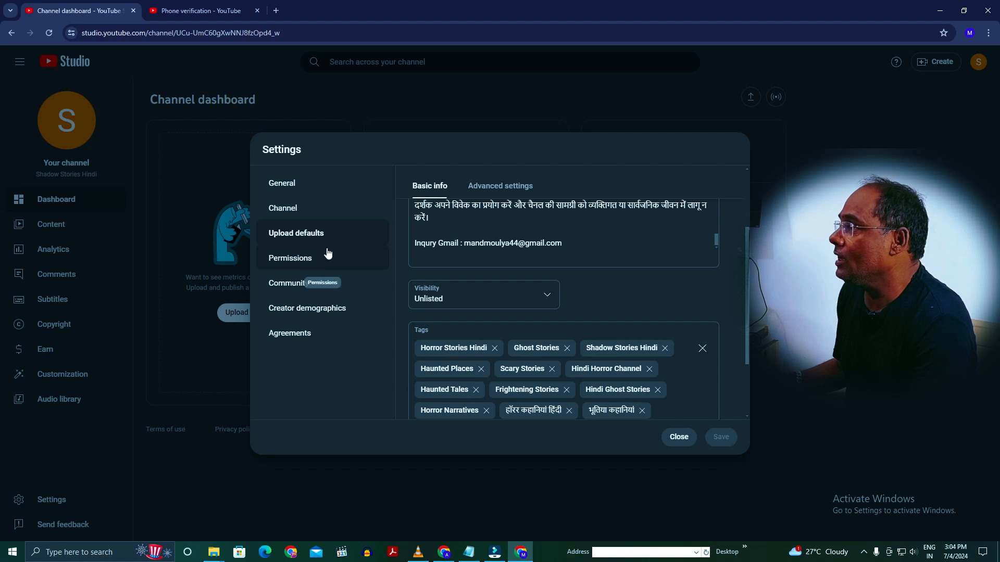
scroll(589, 302, down, 3)
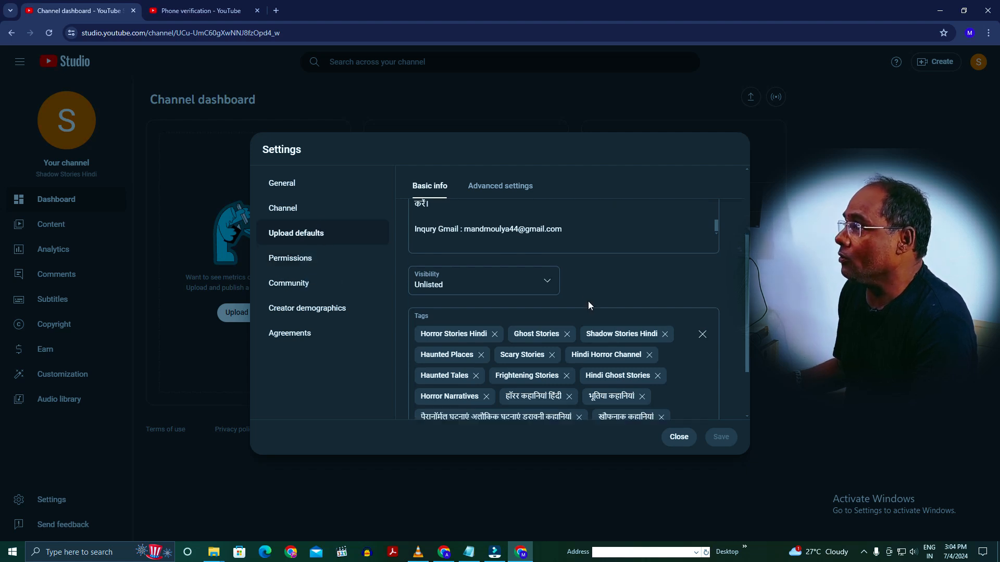
click(329, 213)
click(321, 235)
- Set the default video category to Entertainment in the advanced upload defaults and save the settings
click(504, 190)
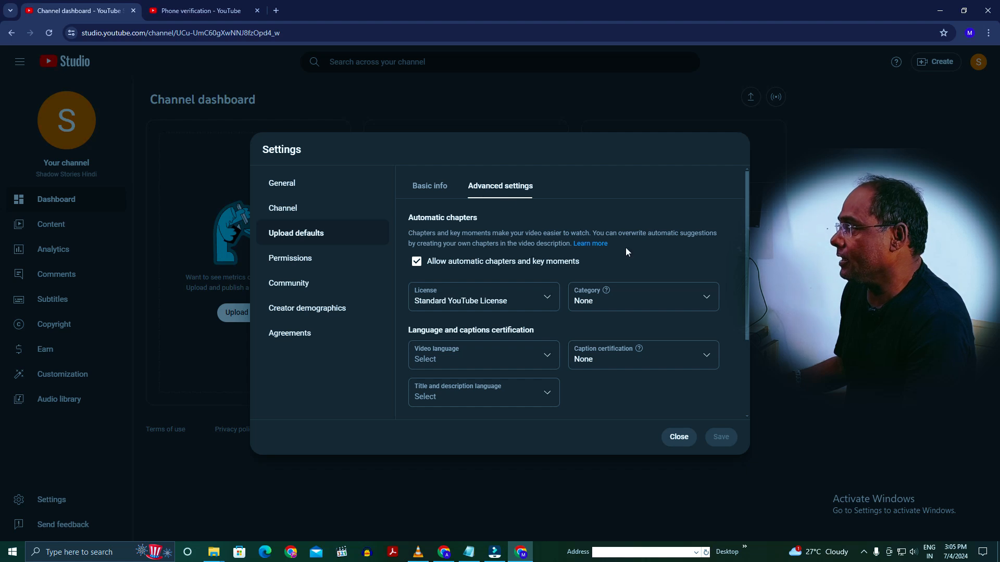
click(673, 302)
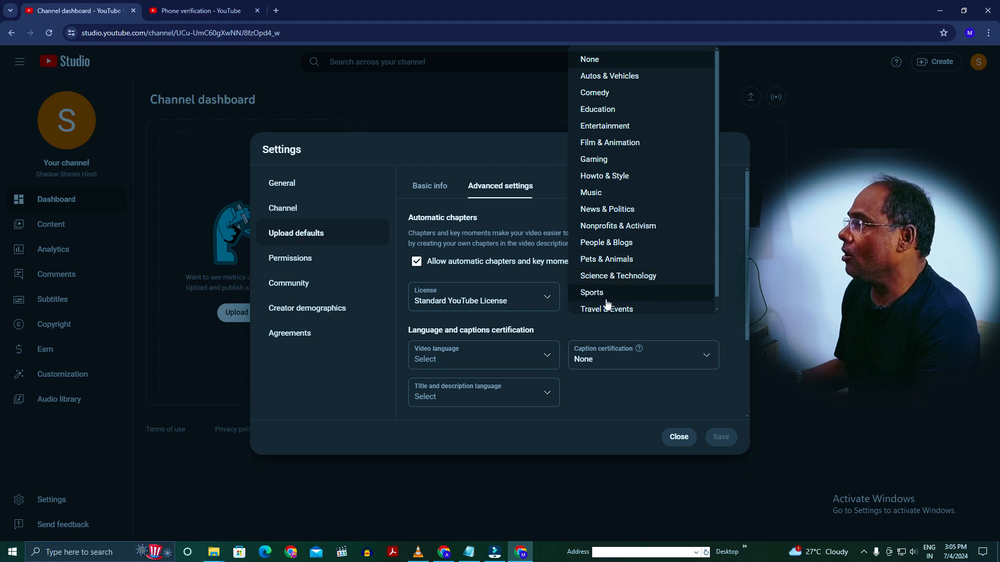
scroll(663, 296, down, 1)
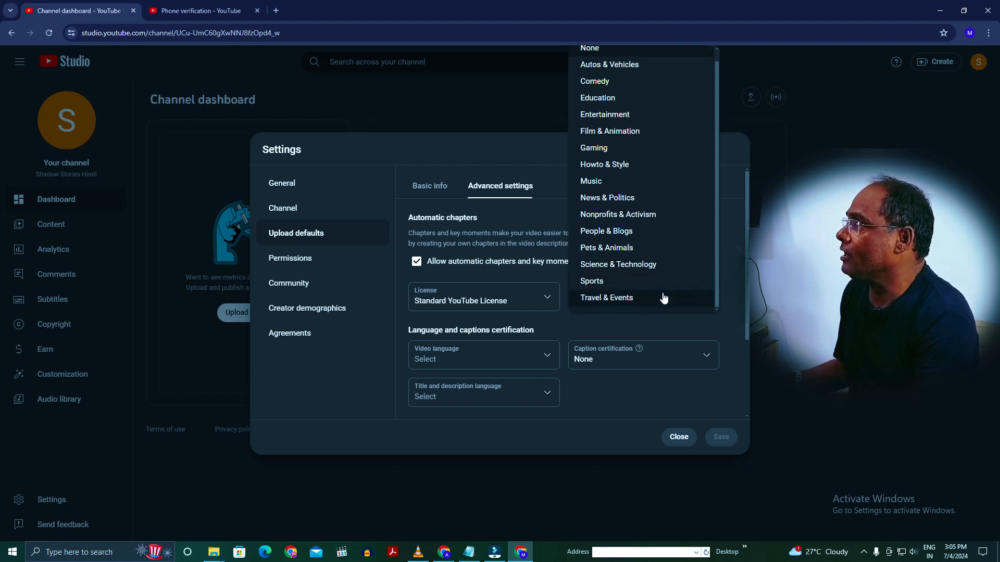
scroll(662, 292, up, 1)
click(599, 132)
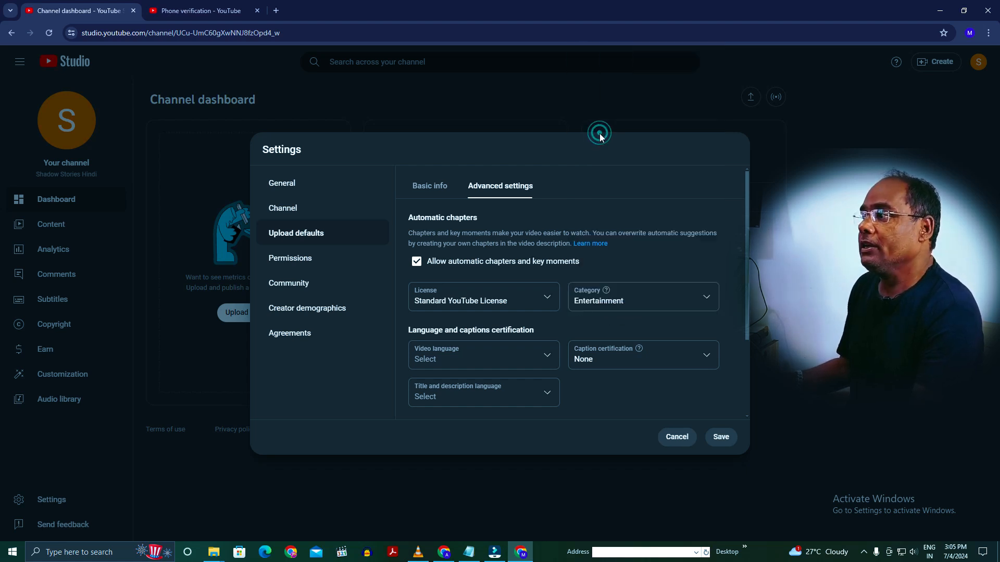
click(722, 437)
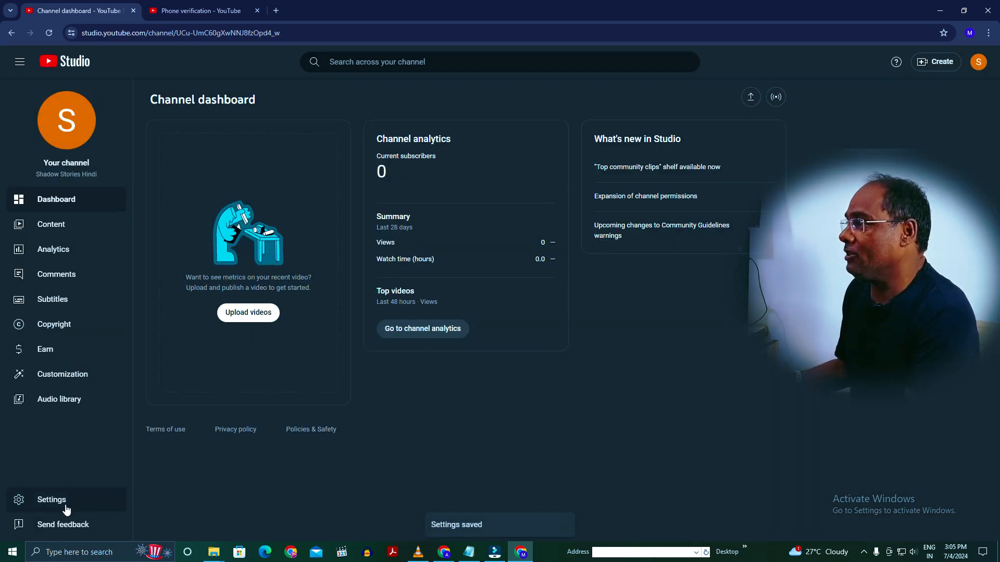
- Review the language, caption and comment options in the advanced upload defaults, then close the settings
click(19, 502)
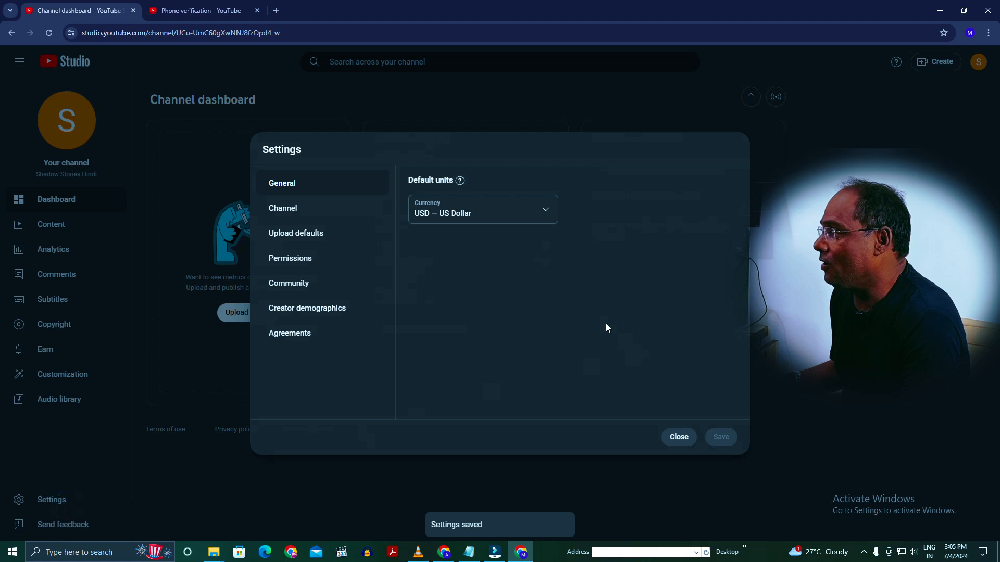
click(300, 236)
click(503, 193)
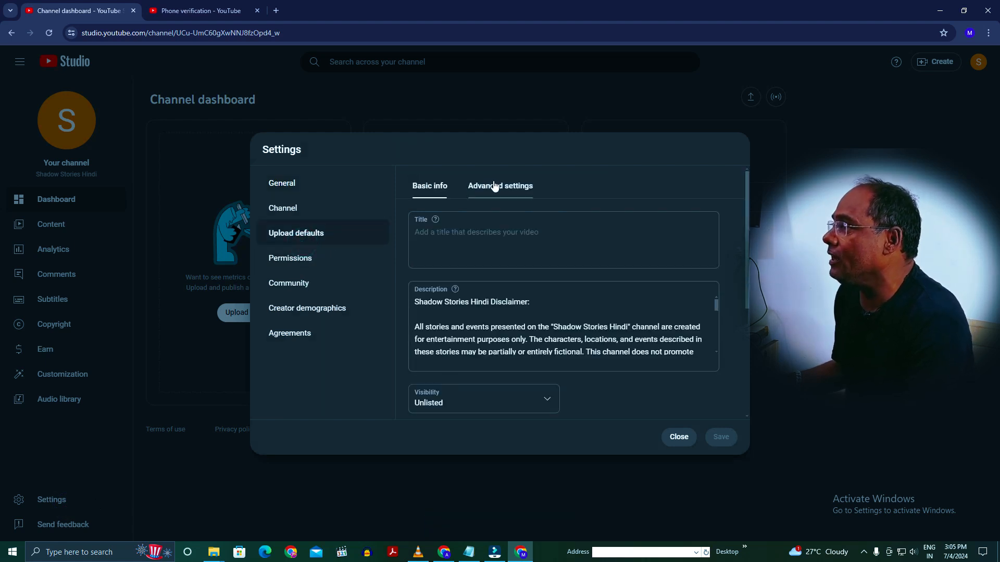
scroll(668, 250, down, 2)
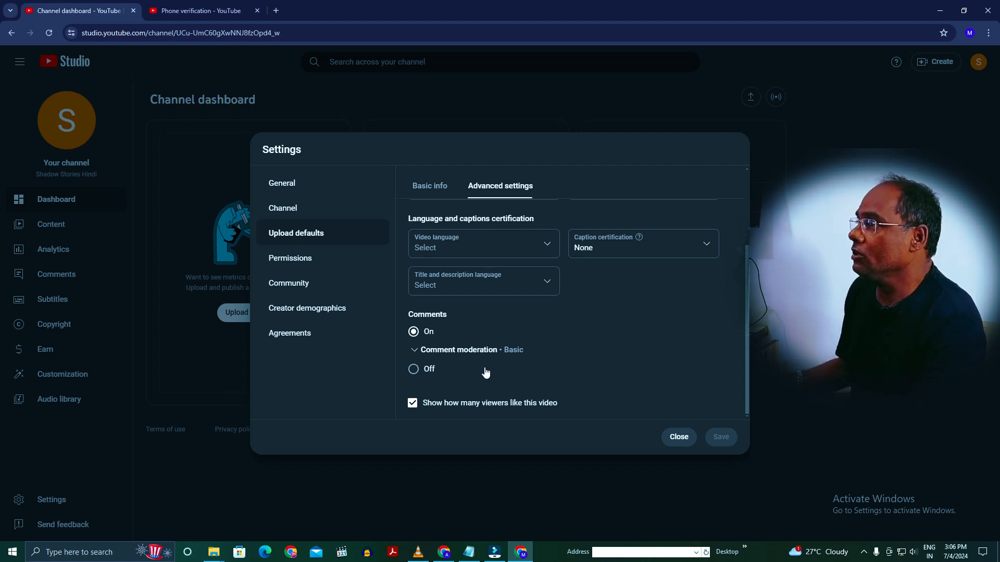
click(682, 444)
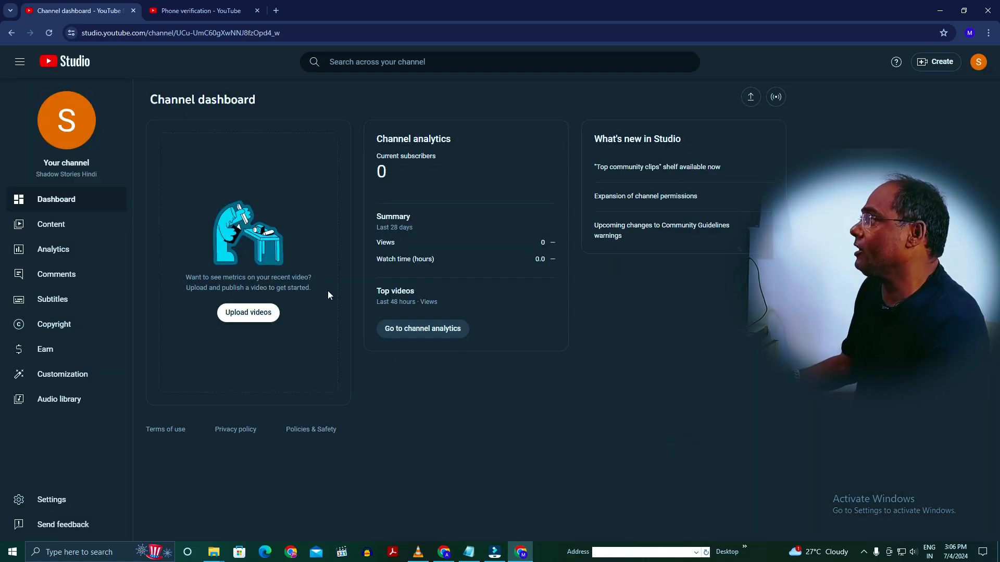
- Open the public Shadow Stories Hindi channel page and view its About details, then close them
click(977, 69)
click(887, 127)
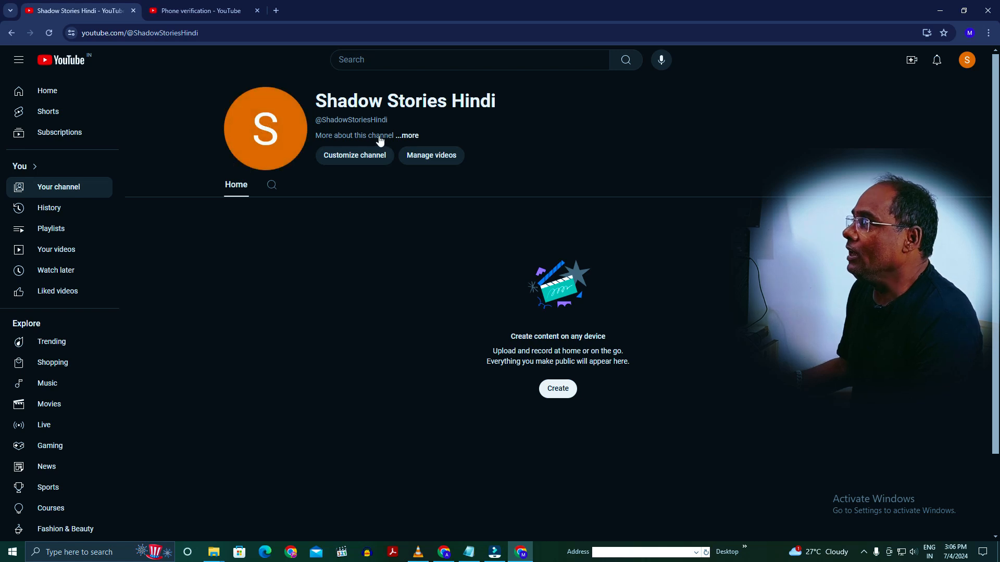
click(409, 136)
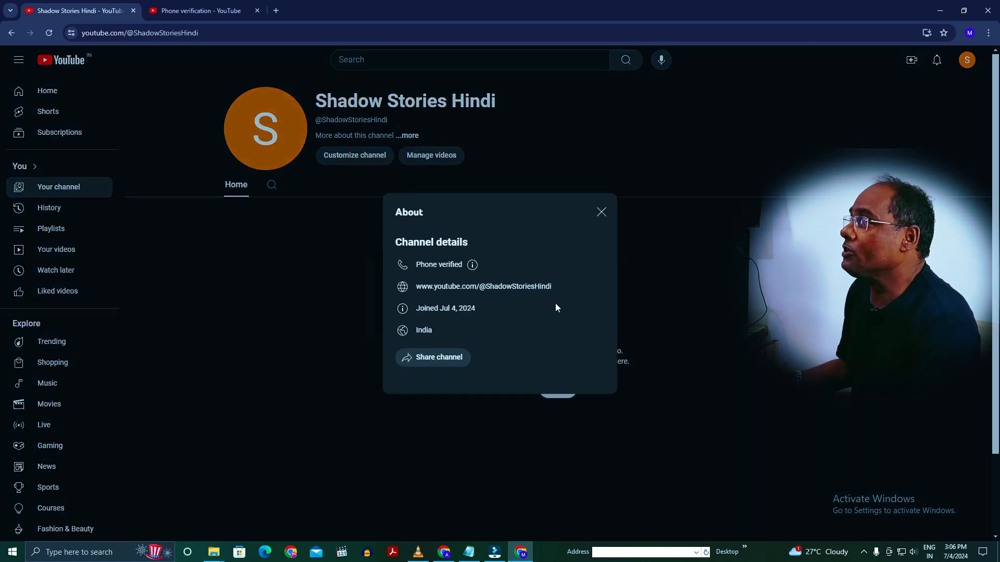
click(601, 212)
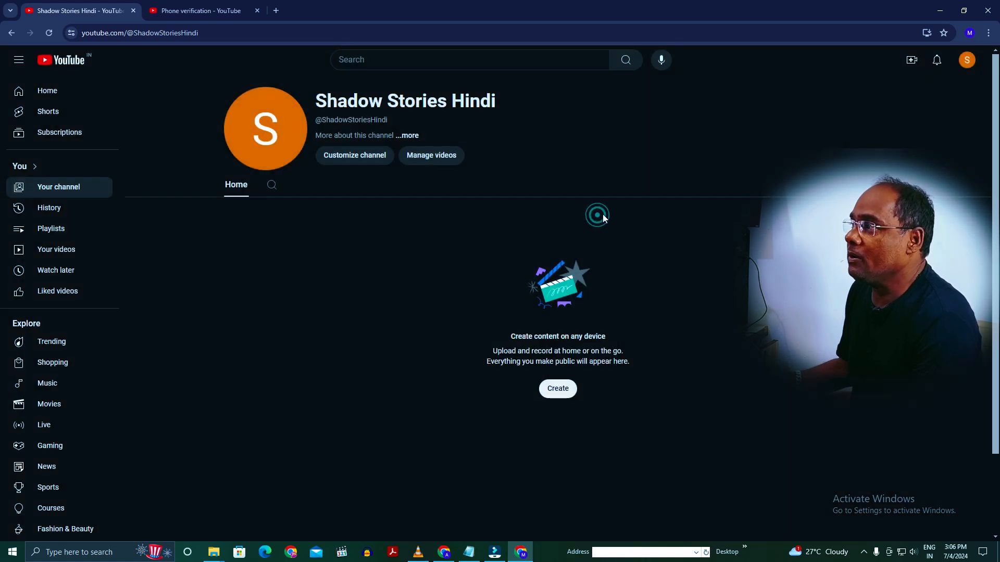
- Open the channel's branding customization and upload the red-and-black hooded skull logo from the Shadow Stories Hindi Logo folder as the profile picture
click(347, 158)
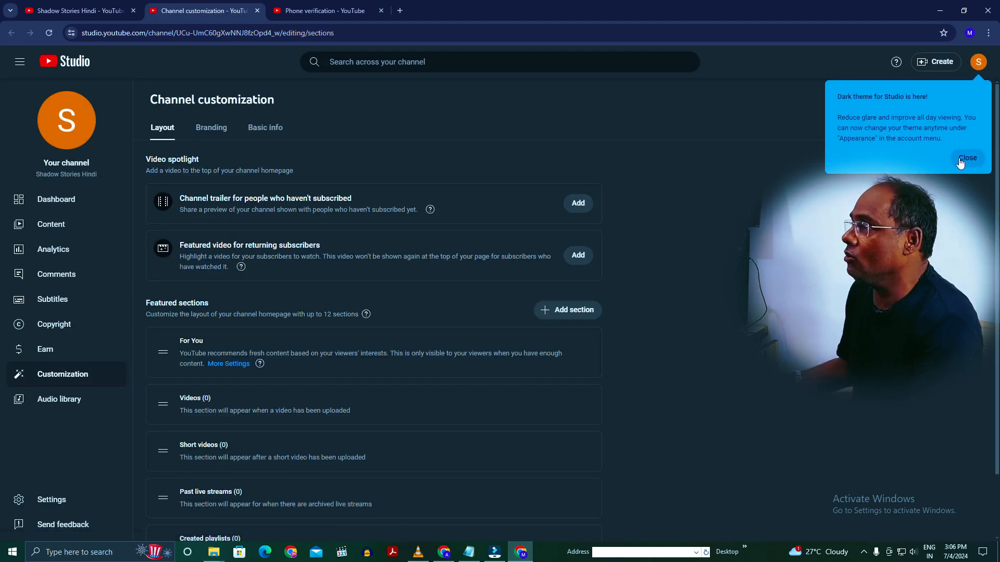
click(961, 162)
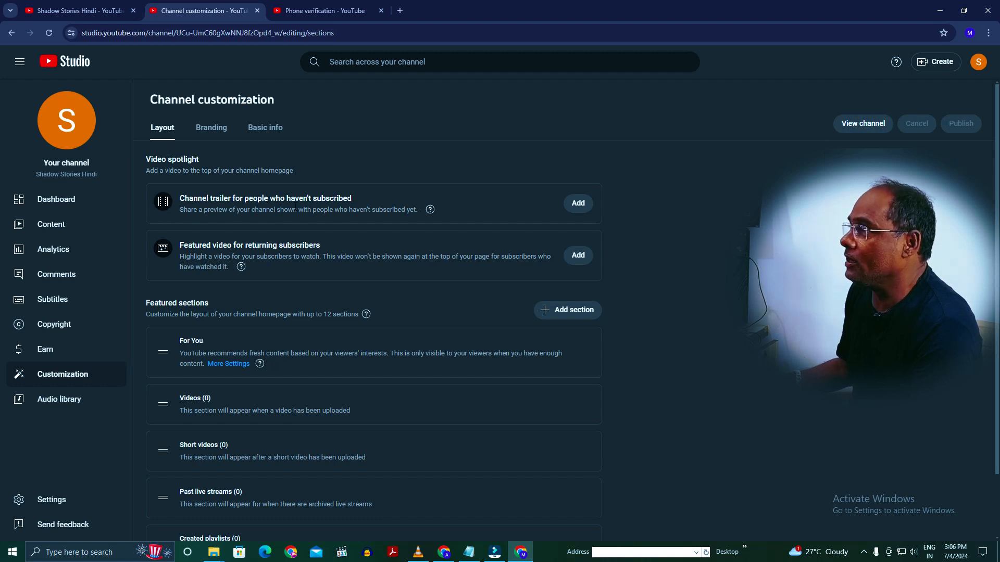
click(213, 134)
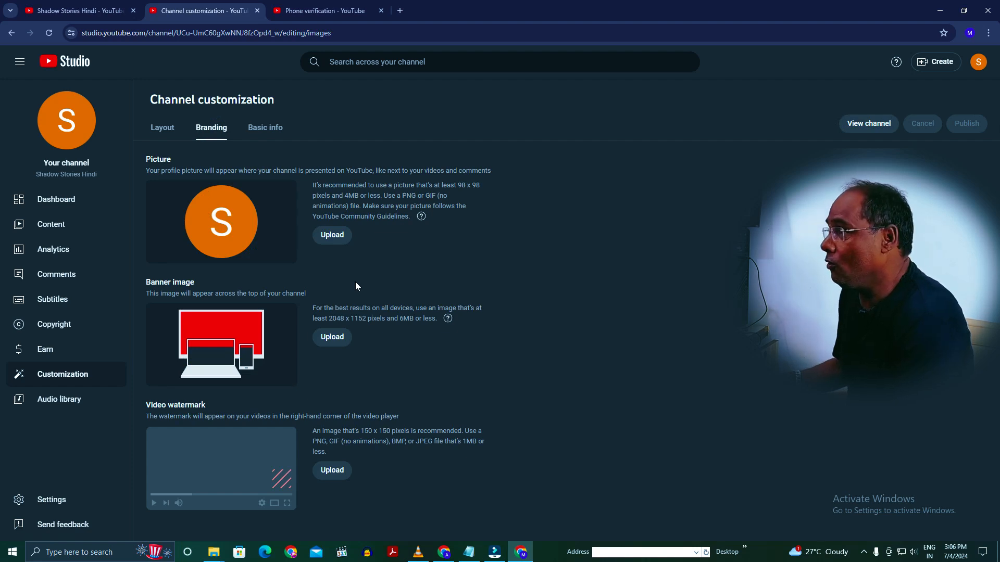
click(328, 237)
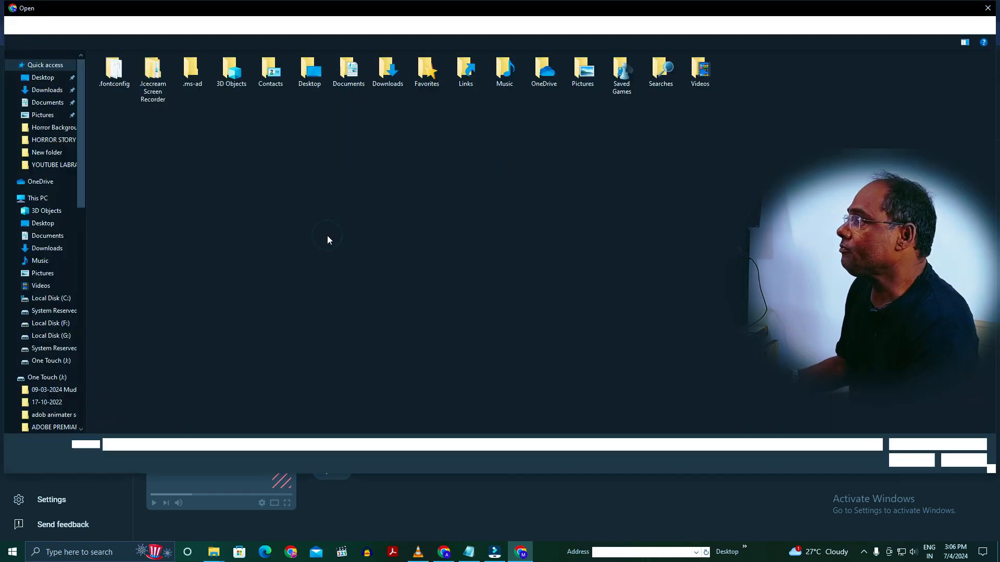
double_click(149, 339)
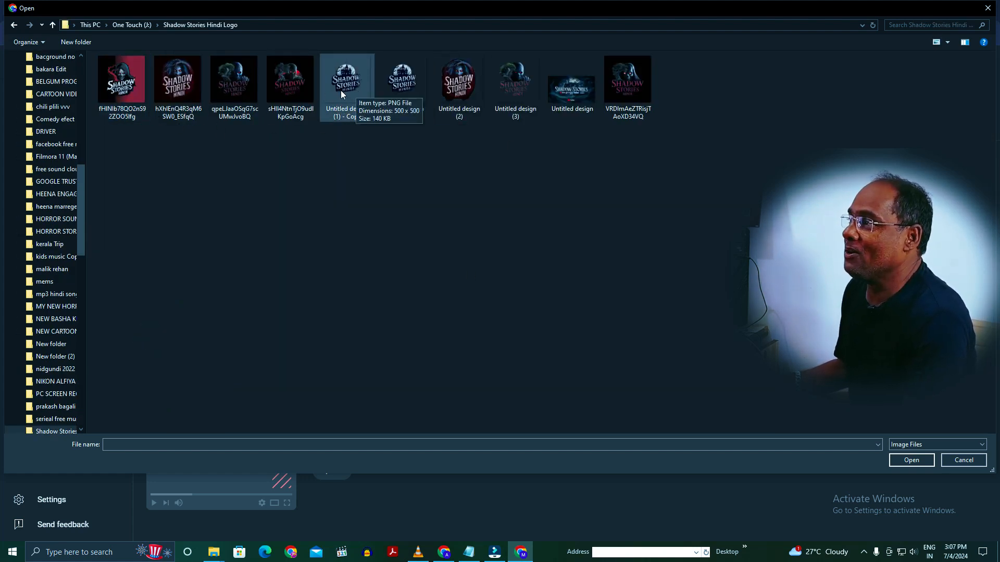
click(122, 86)
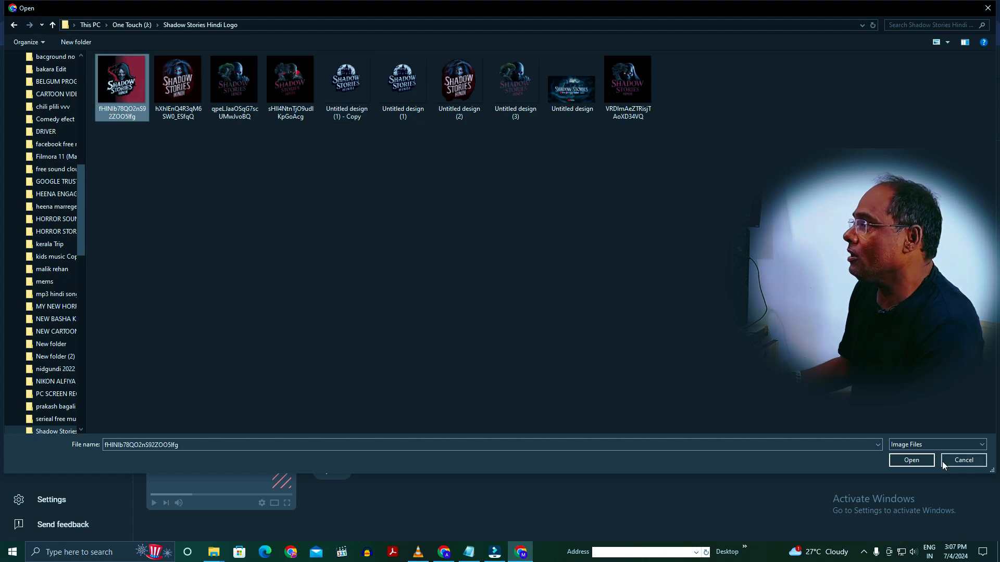
click(912, 460)
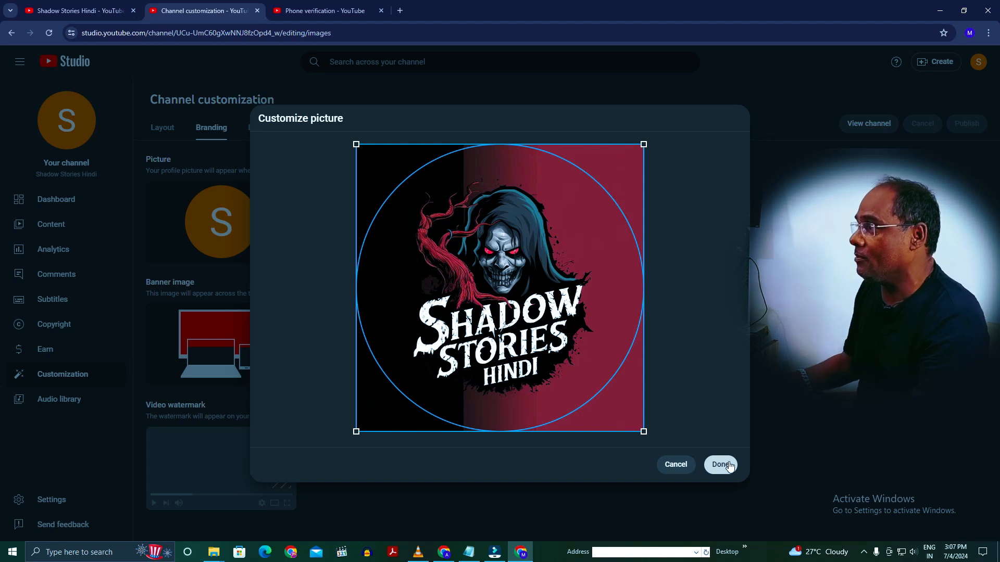
click(722, 464)
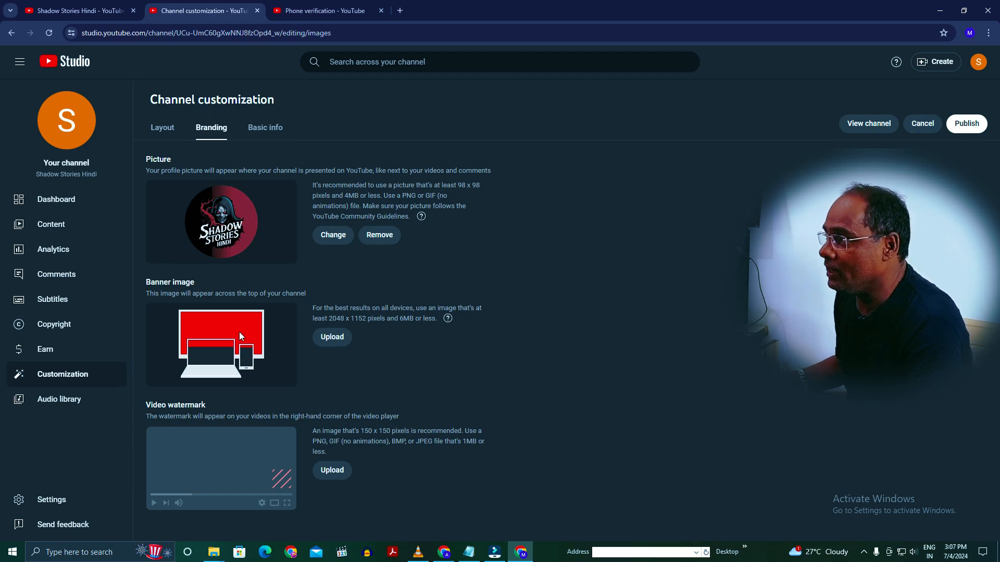
- Upload the "Untitled design" image as the channel banner, keeping the default crop
click(332, 338)
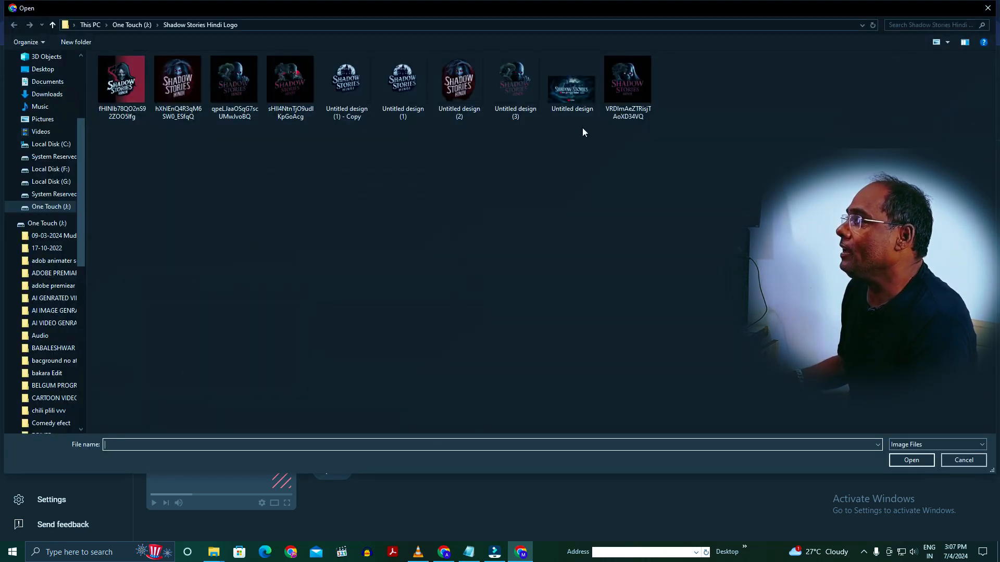
click(575, 99)
click(914, 460)
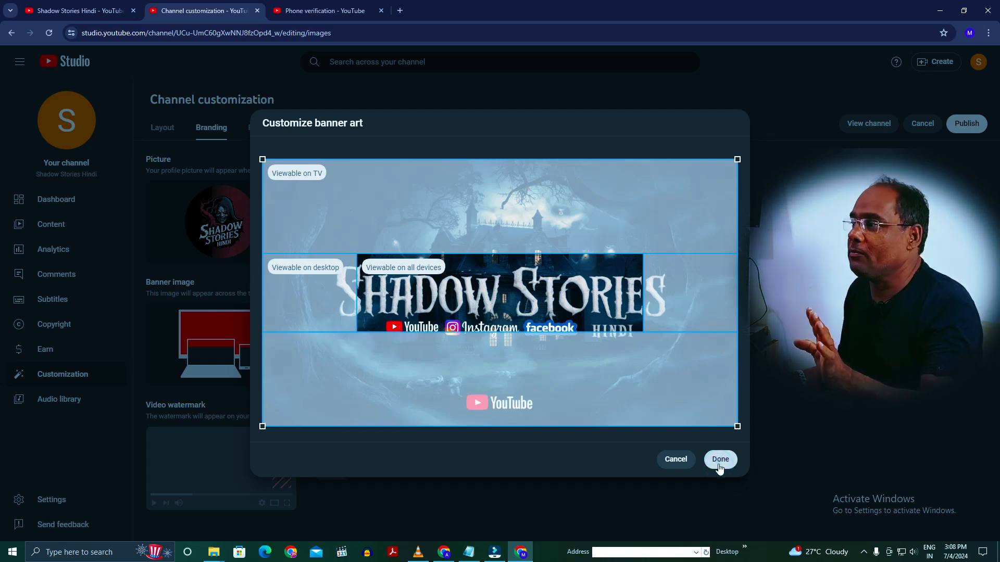
click(719, 465)
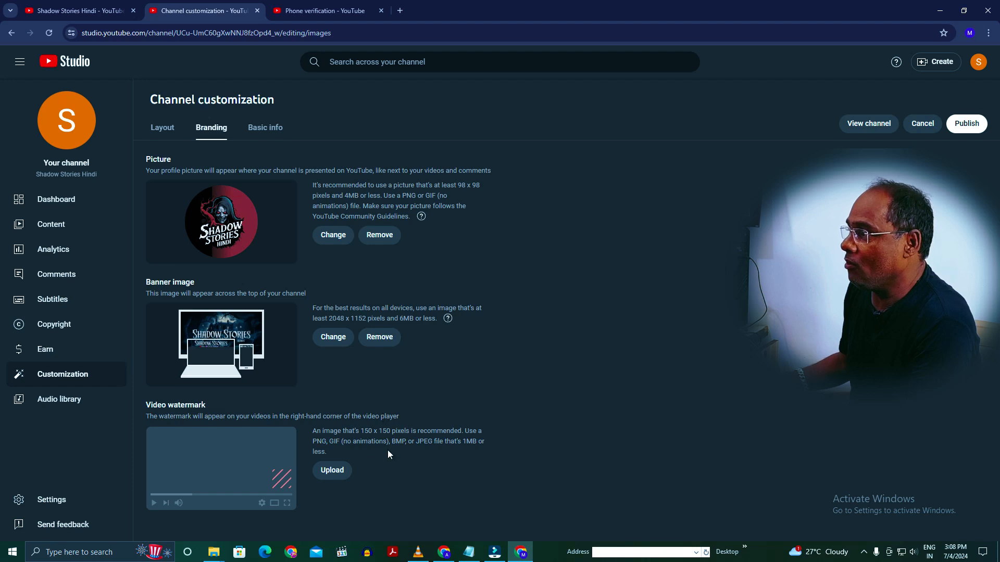
- Upload "Untitled design (1) - Copy" as the video watermark with the default crop, and publish the branding changes
click(332, 470)
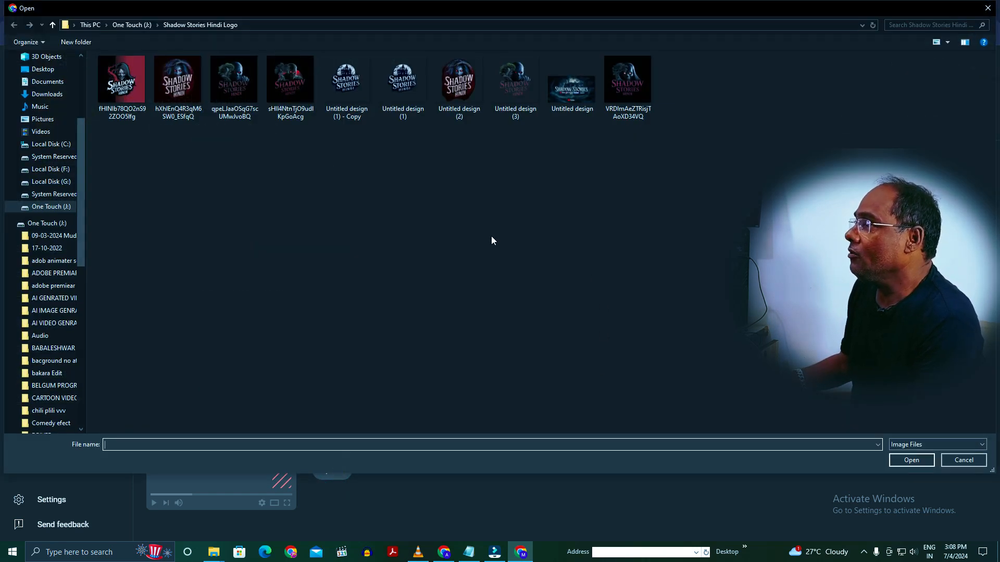
click(355, 92)
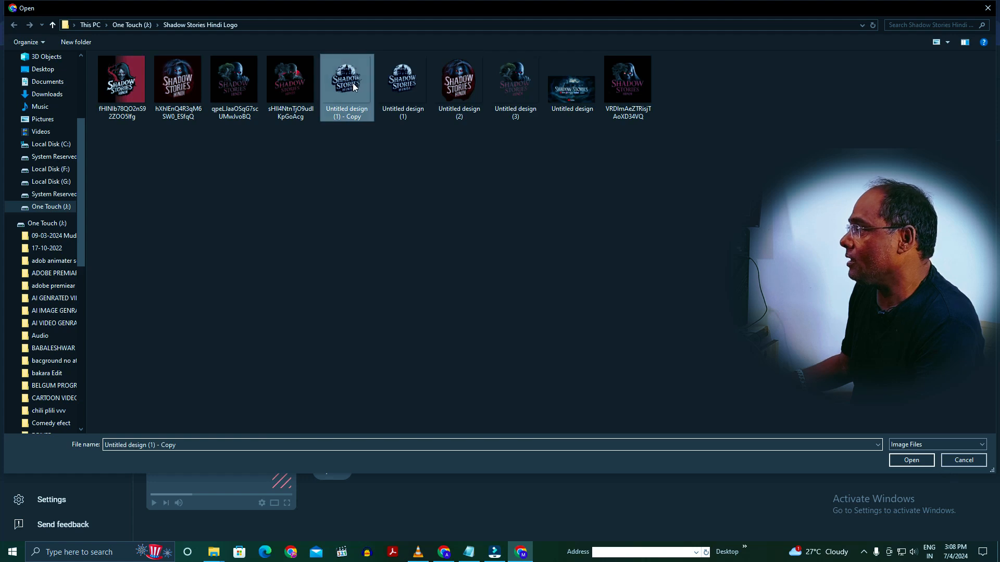
click(904, 464)
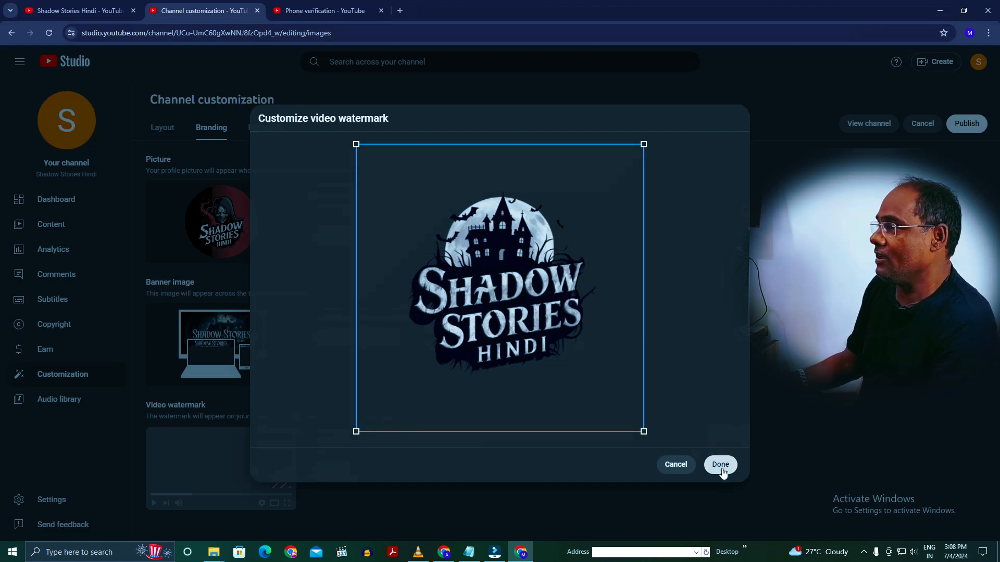
click(720, 466)
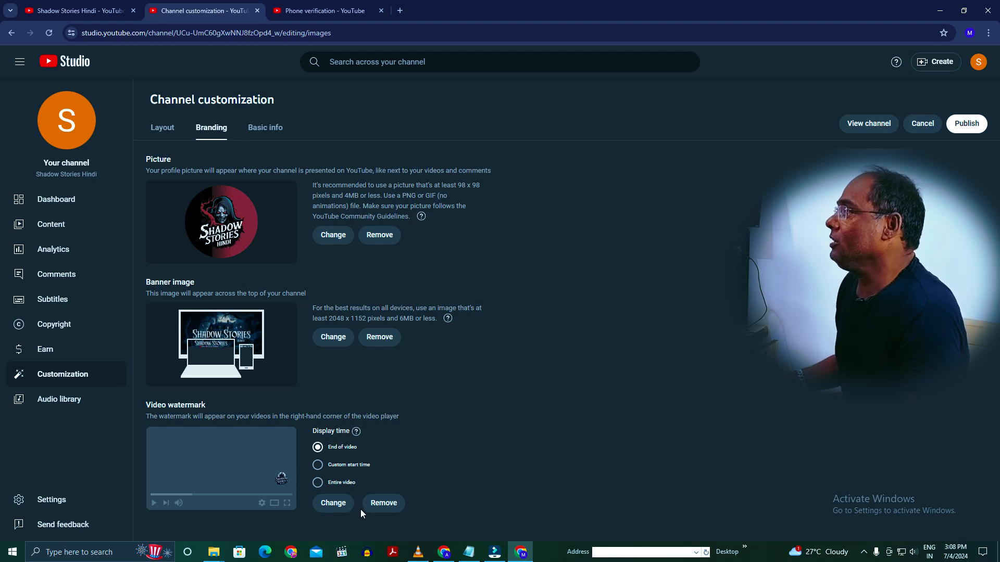
click(969, 124)
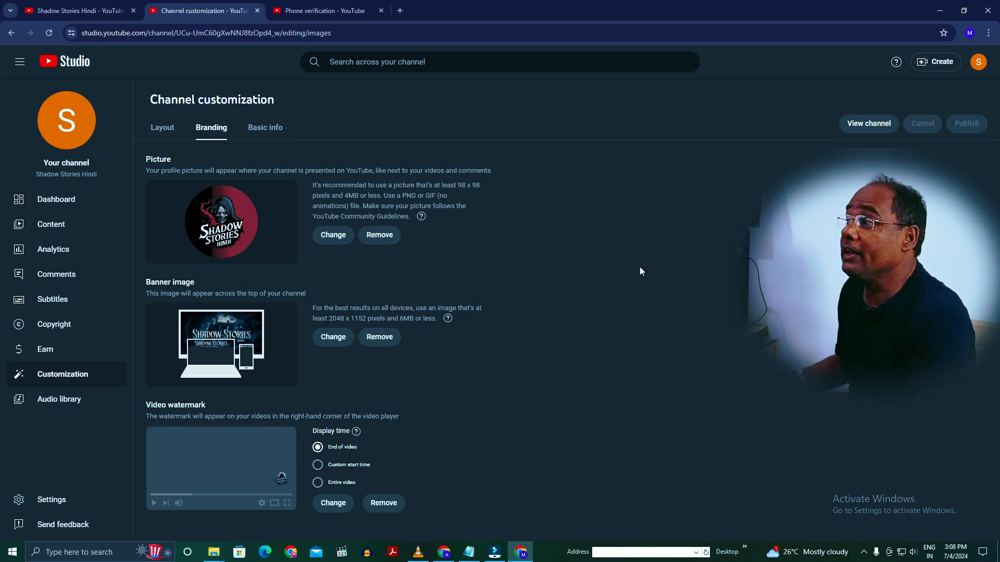
- Close the phone verification page and check the profile picture on the public channel page, then return to channel customization
click(381, 11)
click(102, 14)
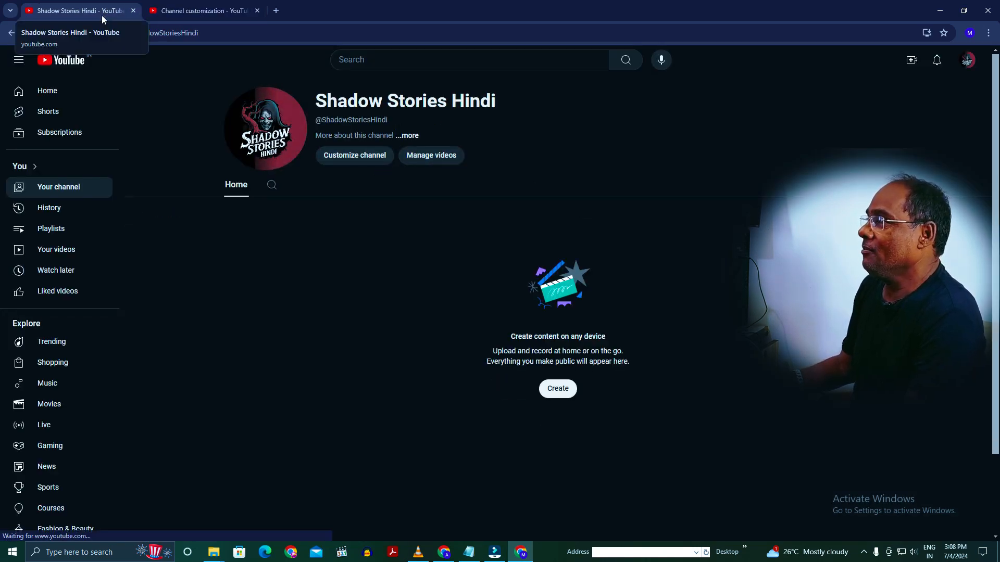
click(244, 8)
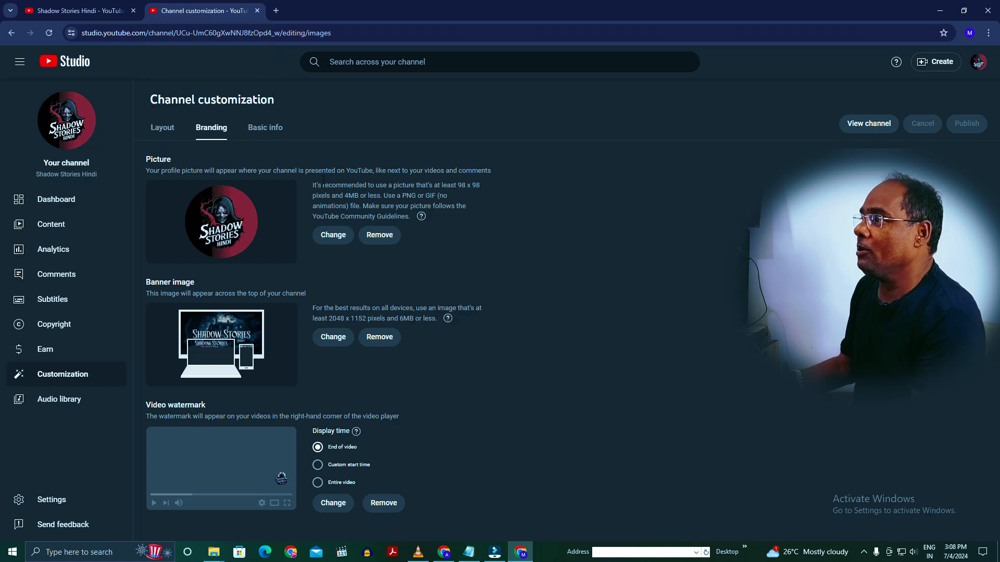
- Fill the channel description in the basic info with the Hindi "Shadow Stories Hindi" welcome paragraph under About, copied from the Notepad notes
click(259, 127)
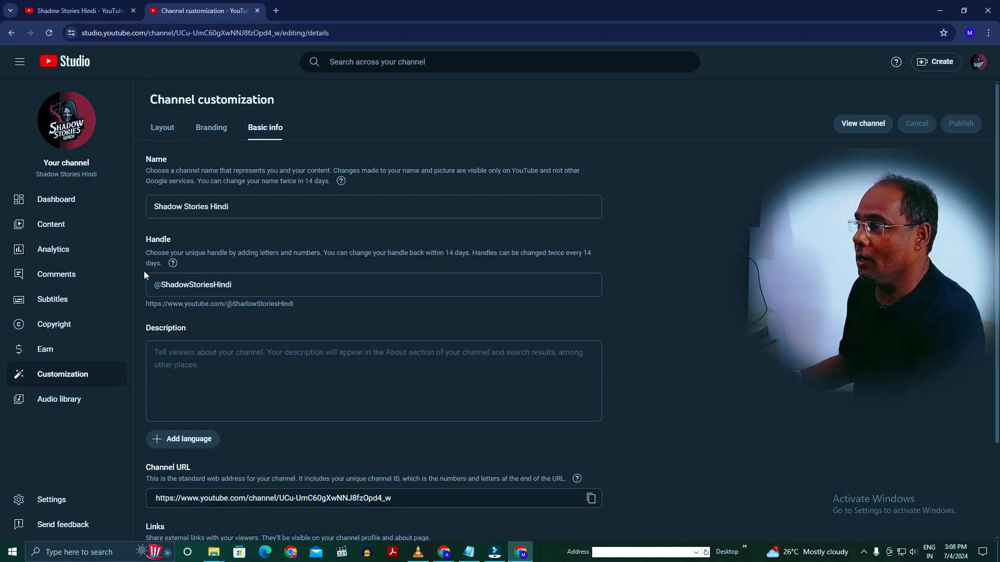
click(195, 350)
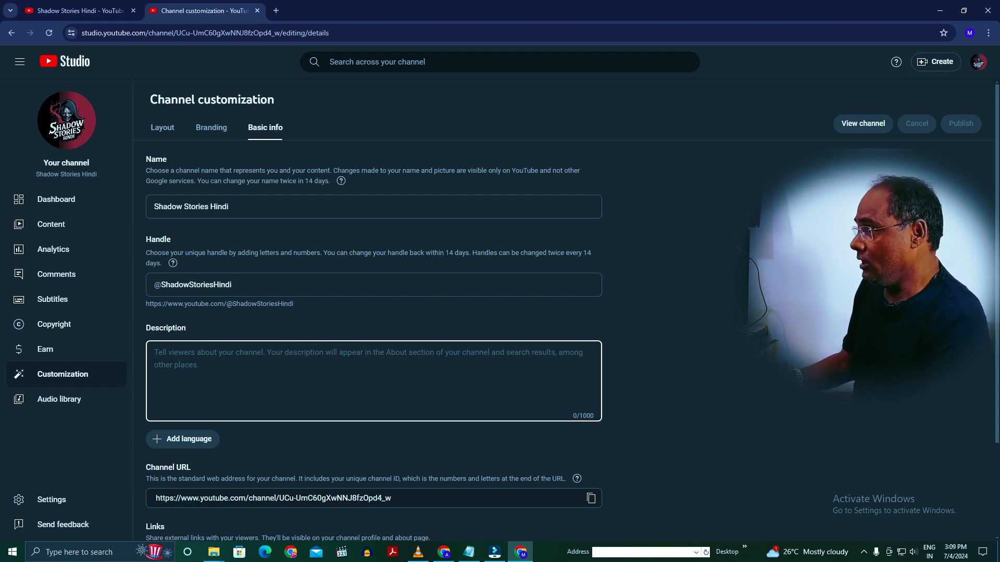
click(471, 553)
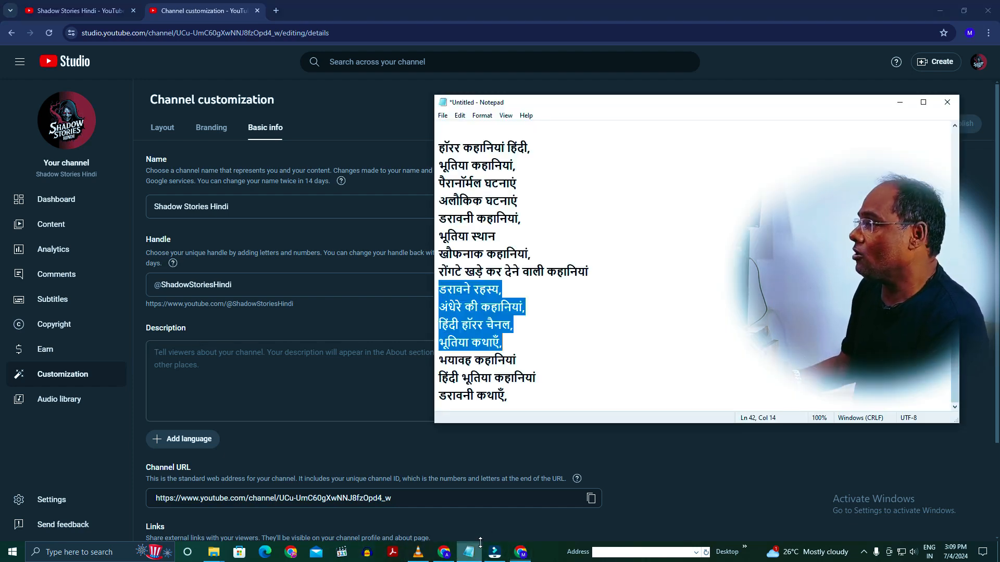
click(673, 301)
scroll(673, 301, up, 10)
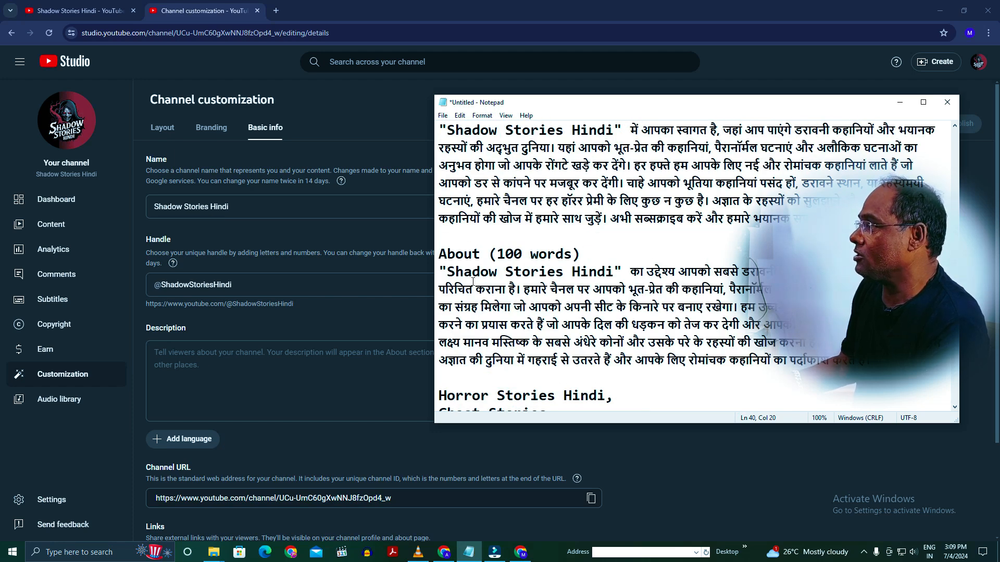
drag(441, 266, 707, 311)
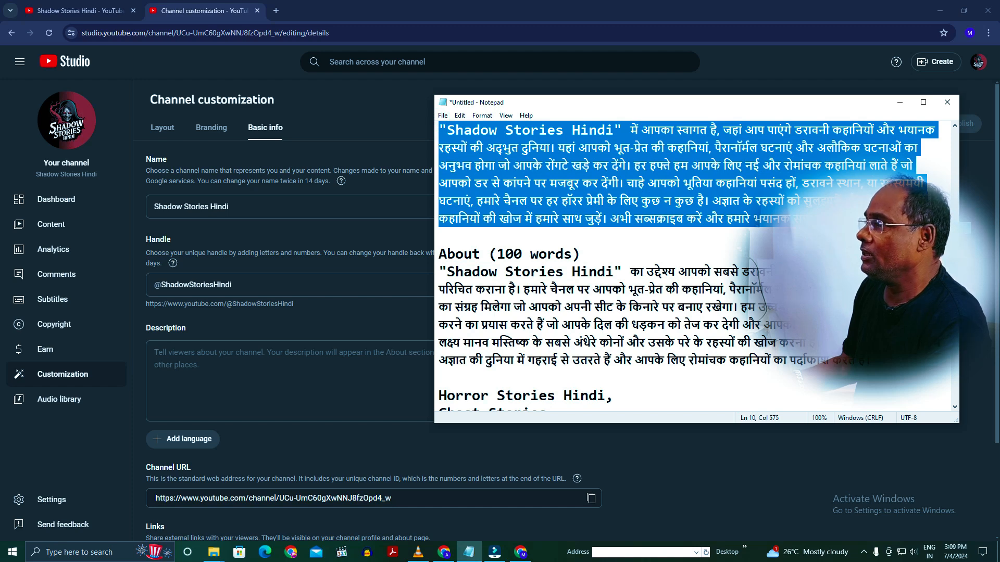
click(198, 357)
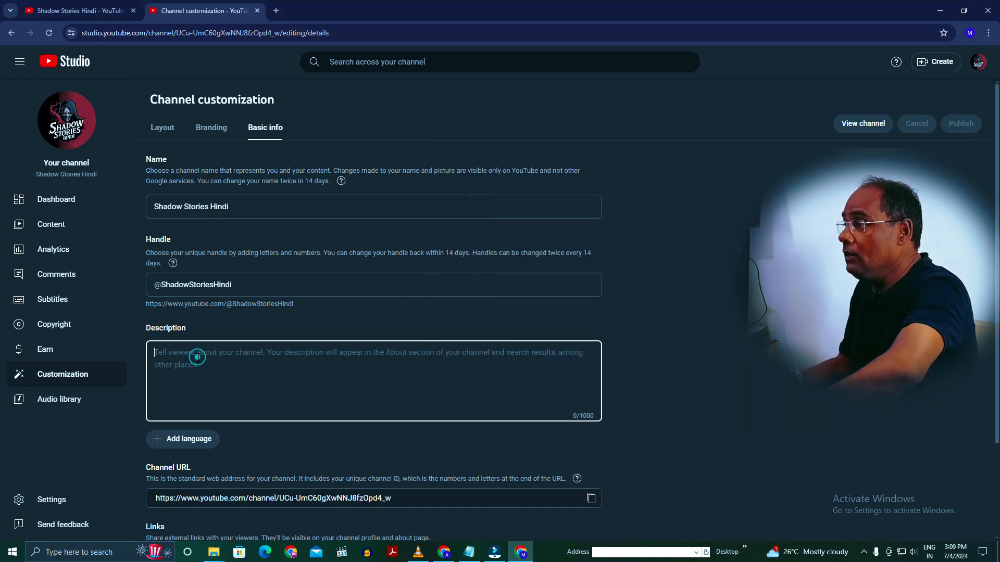
key(ctrl+v)
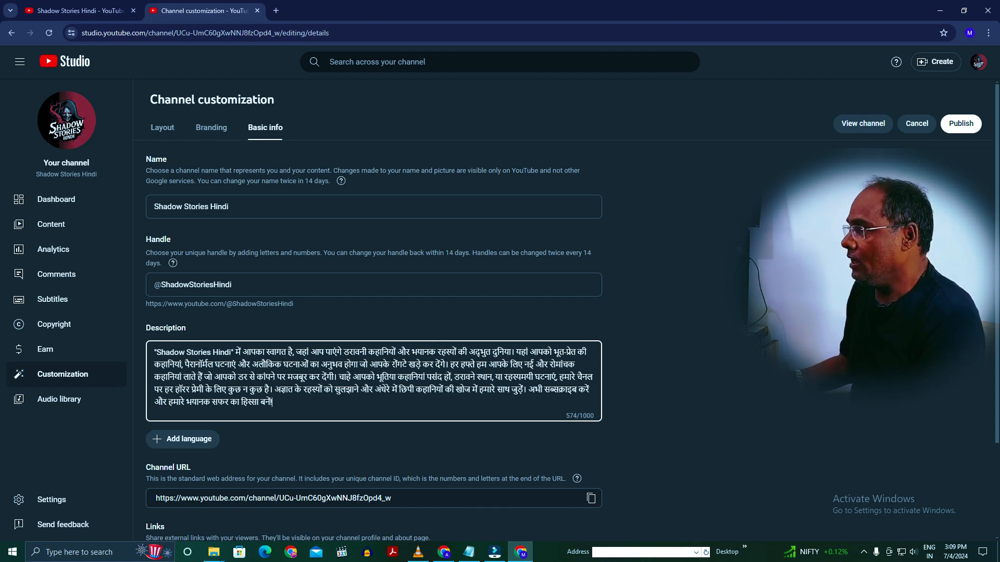
- Look through the disclaimer, About and keyword texts in the Notepad notes, then return to the channel's basic info
click(469, 552)
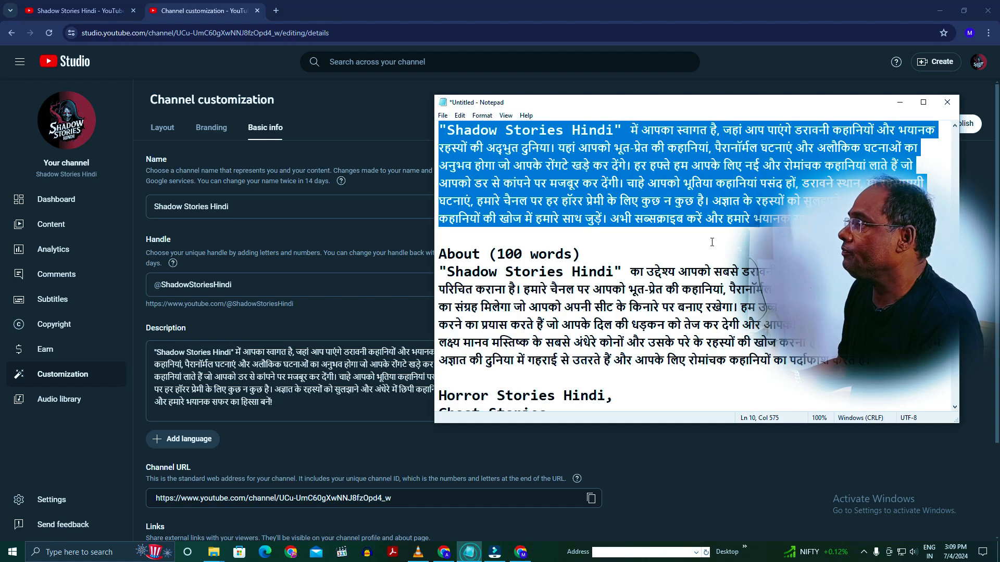
scroll(749, 282, up, 3)
scroll(749, 281, up, 2)
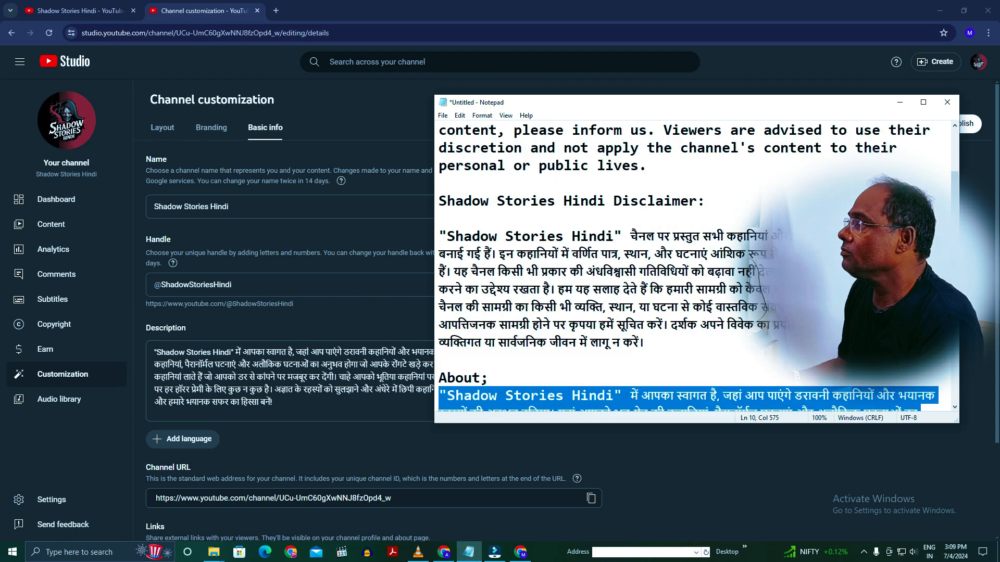
scroll(749, 282, down, 7)
scroll(259, 439, down, 2)
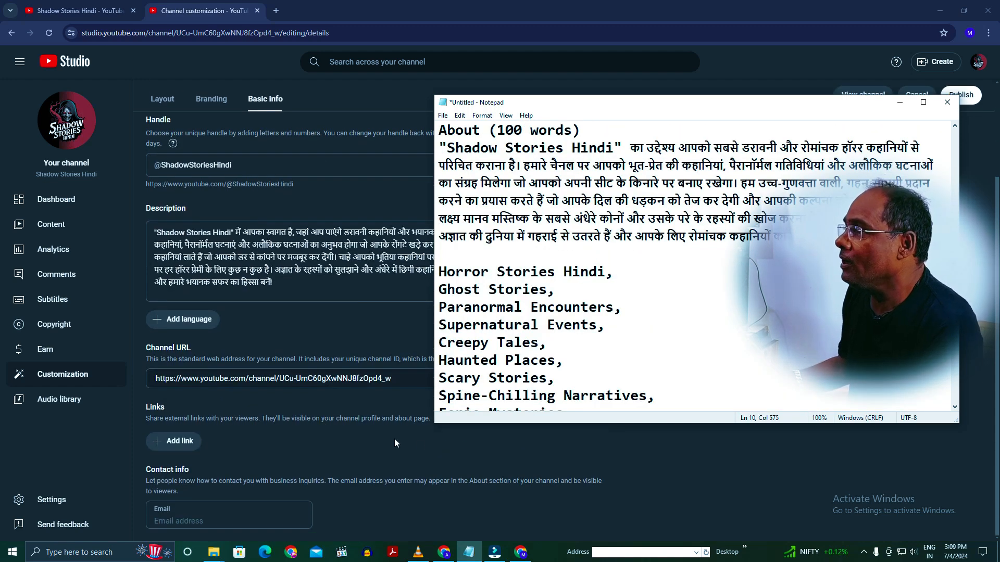
click(427, 446)
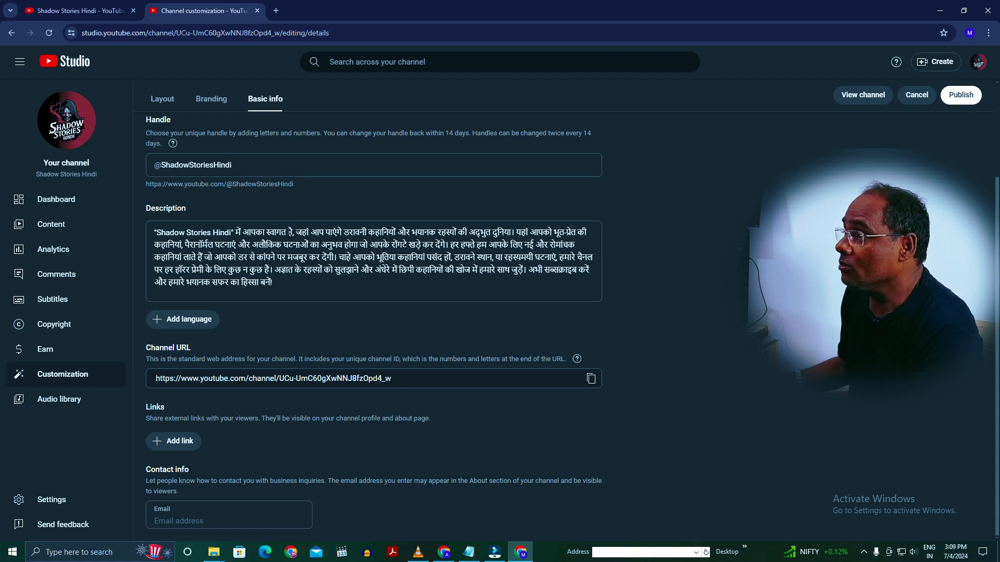
- Add an external link titled "FaceBook" to the channel, using the URL copied from the FOLK STARS Facebook page
click(176, 441)
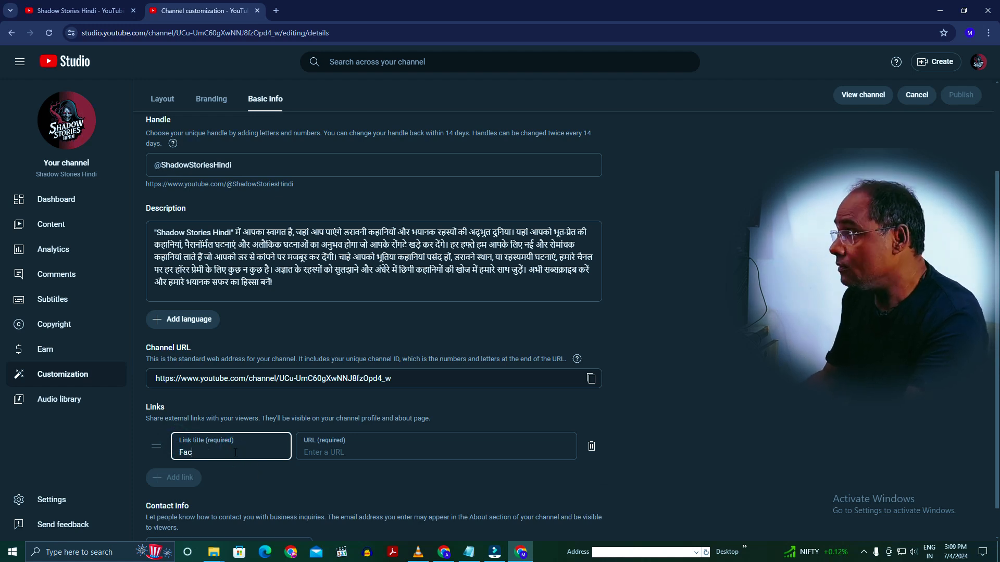
text(FaceBook)
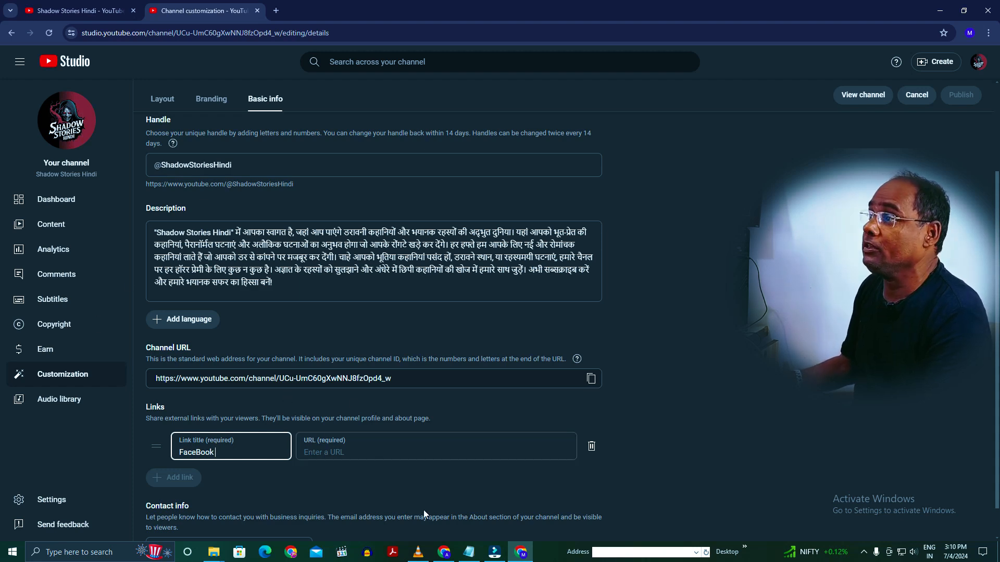
click(940, 11)
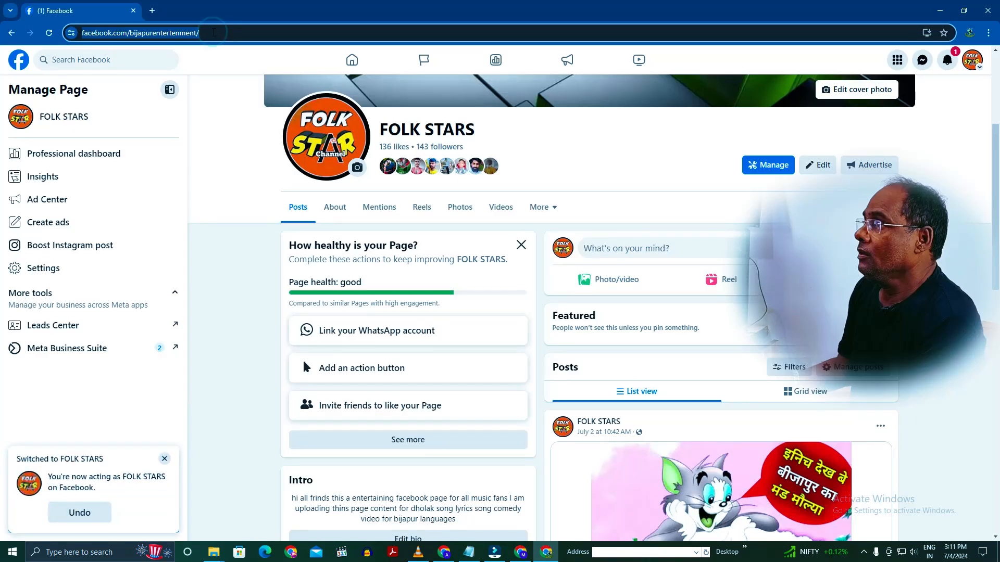
right_click(214, 33)
click(251, 129)
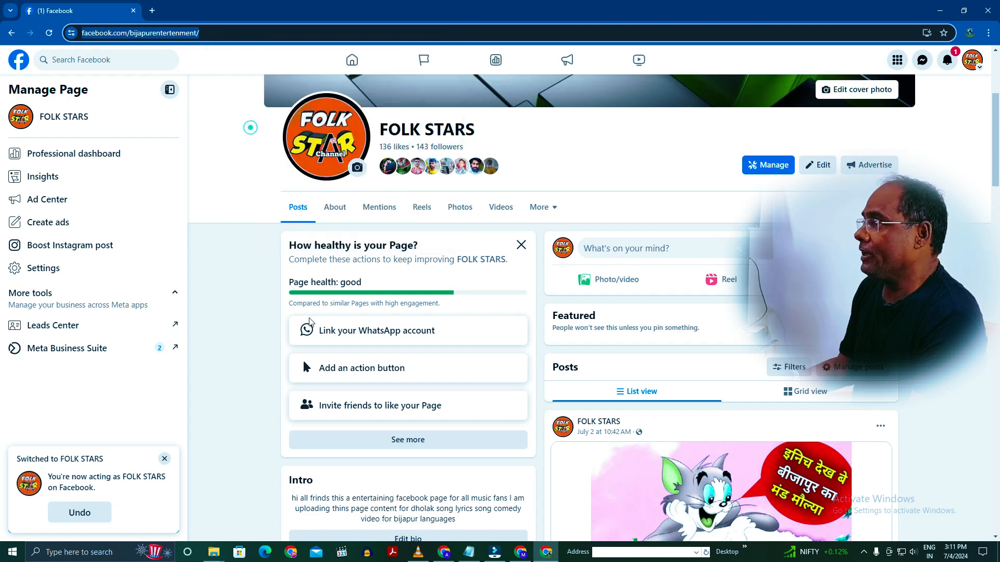
click(522, 544)
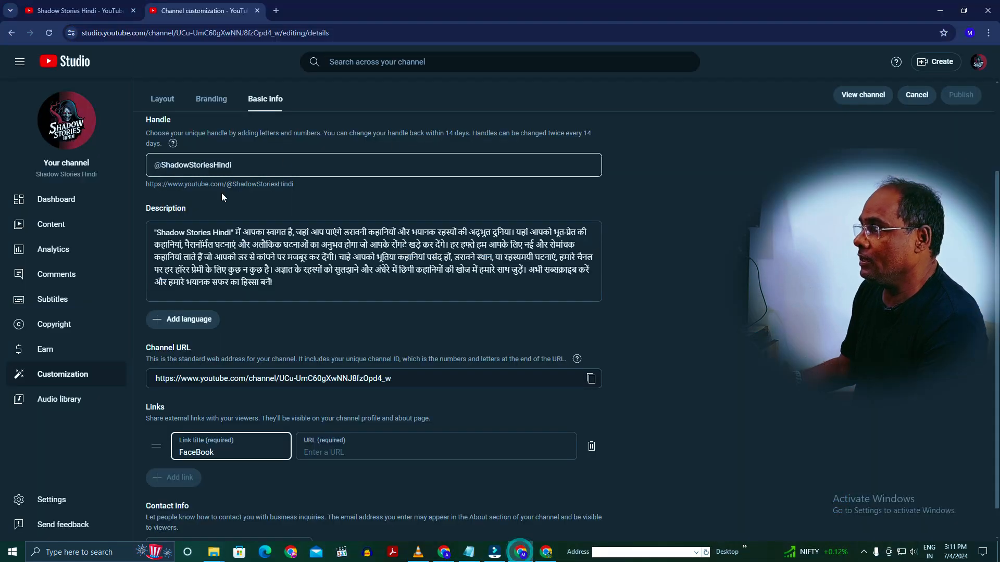
right_click(327, 452)
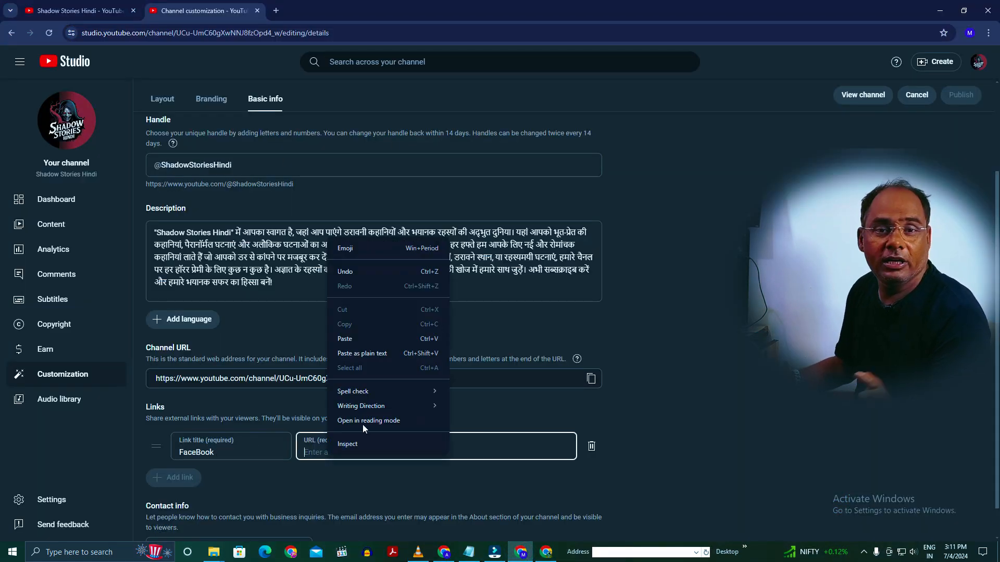
click(370, 339)
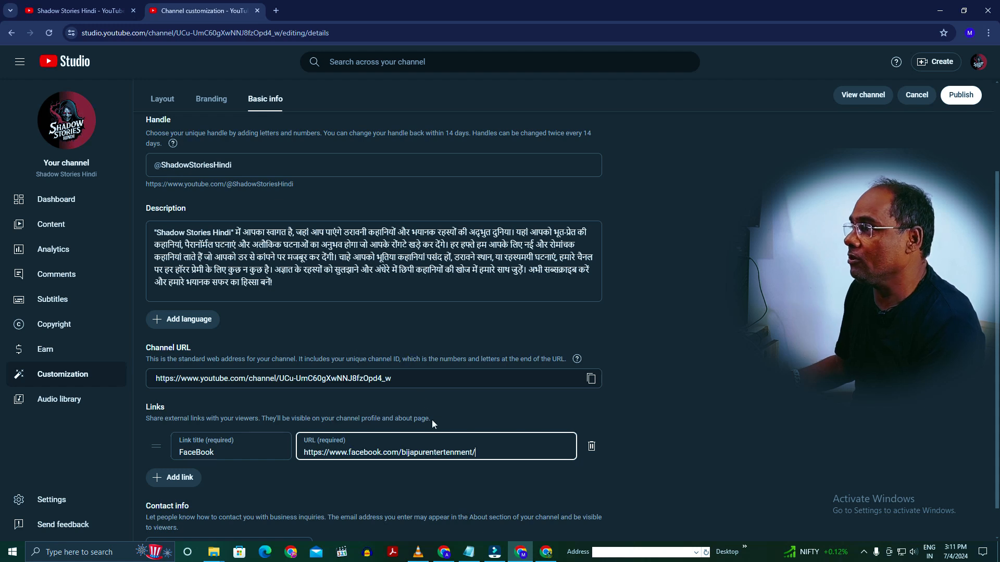
scroll(512, 435, down, 1)
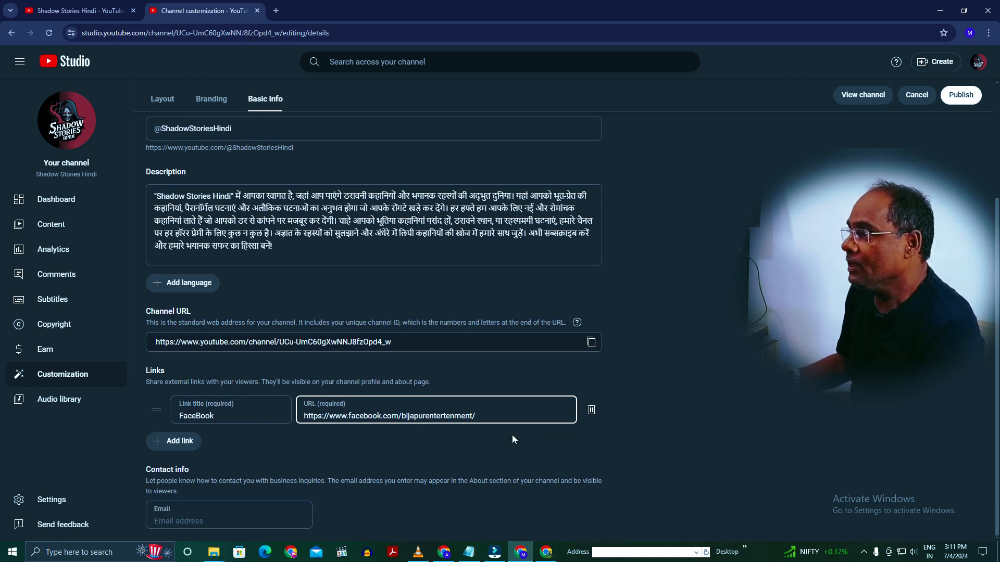
click(482, 437)
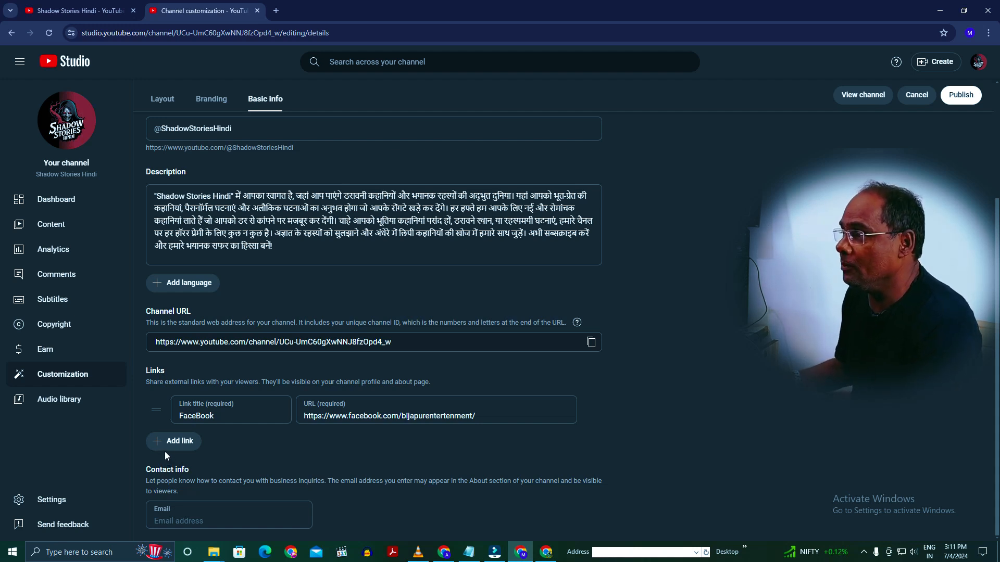
- Fill in the channel's contact email address and publish the basic info changes
click(203, 521)
key(ctrl+v)
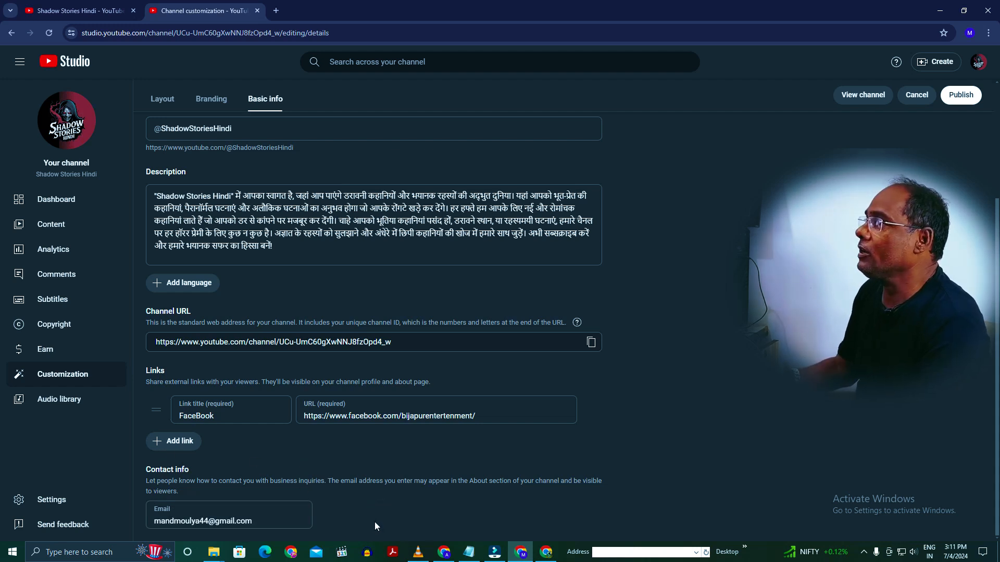
scroll(501, 473, up, 3)
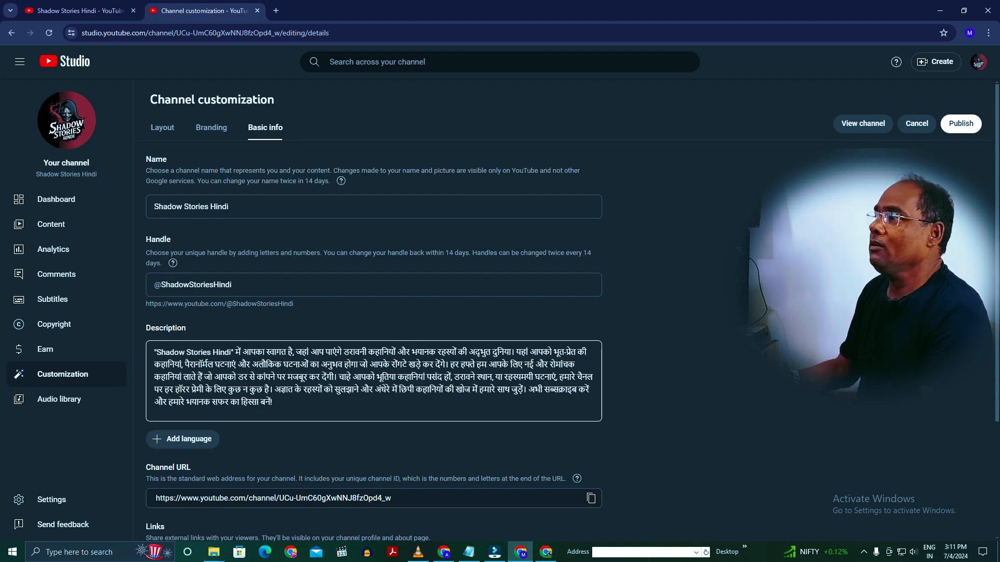
click(950, 130)
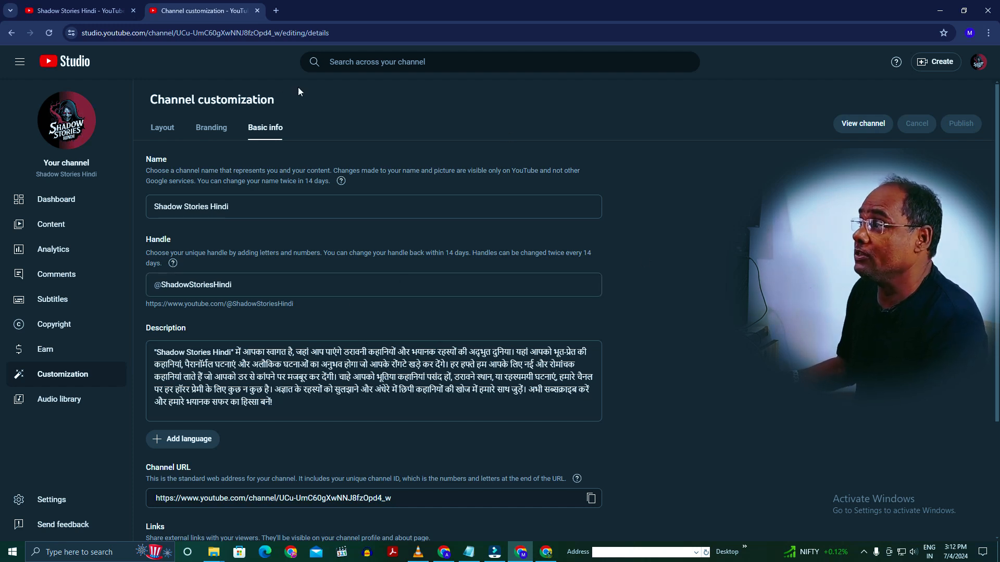
- Review the channel's Layout, Branding and Basic info customization settings, and return to the Studio dashboard
click(159, 130)
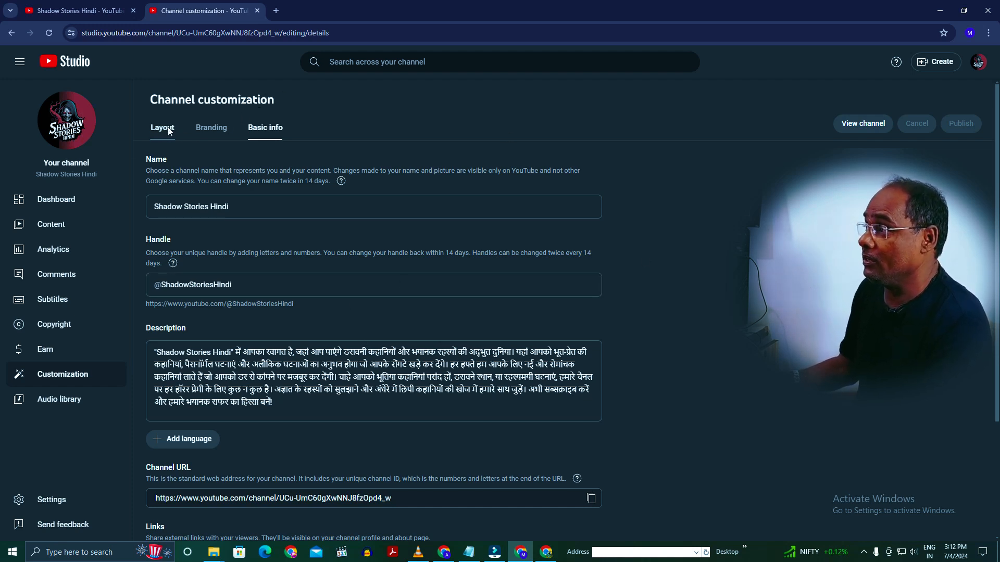
click(210, 128)
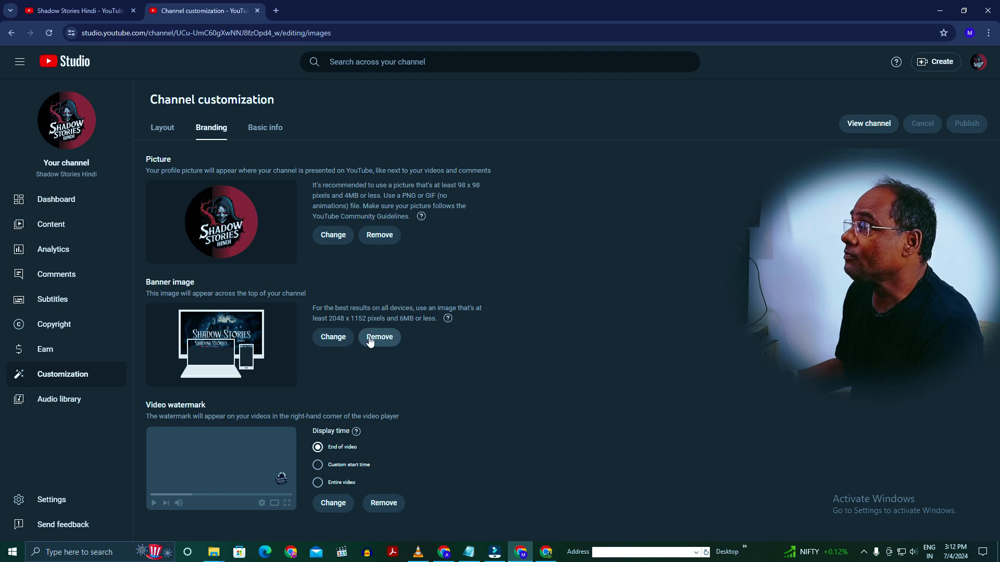
click(158, 128)
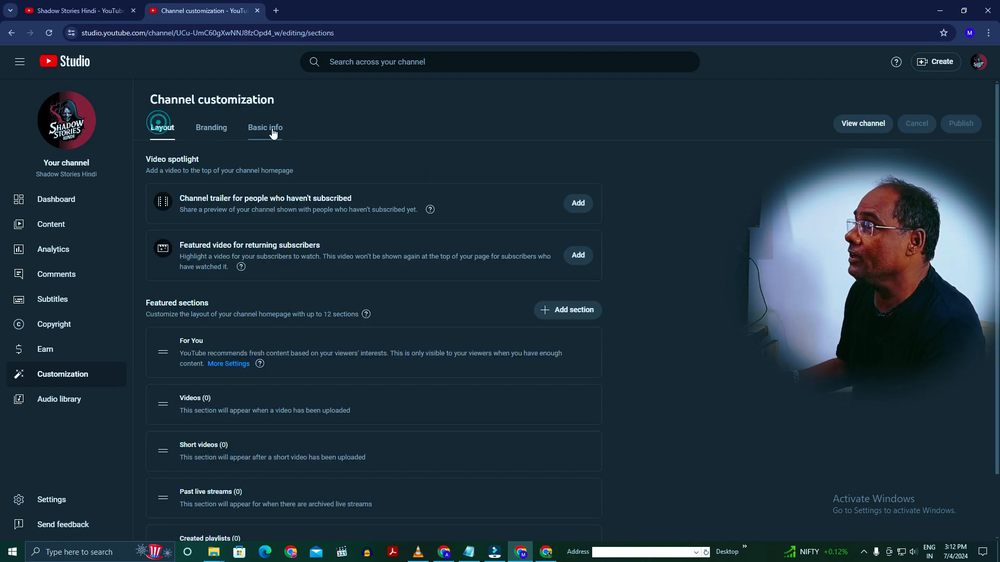
click(265, 128)
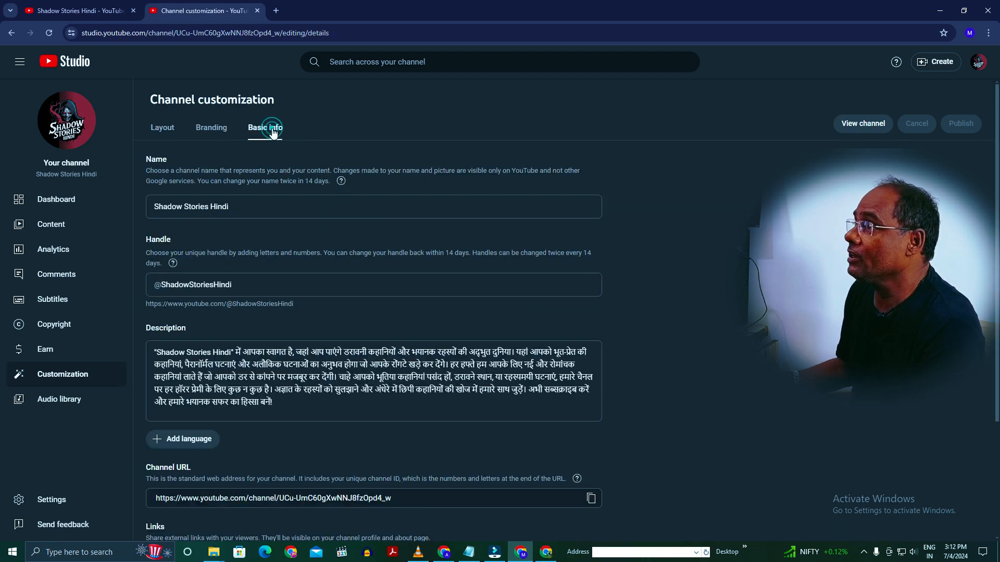
click(73, 199)
- Refresh the public Shadow Stories Hindi channel page and check its banner, link and About details
click(85, 18)
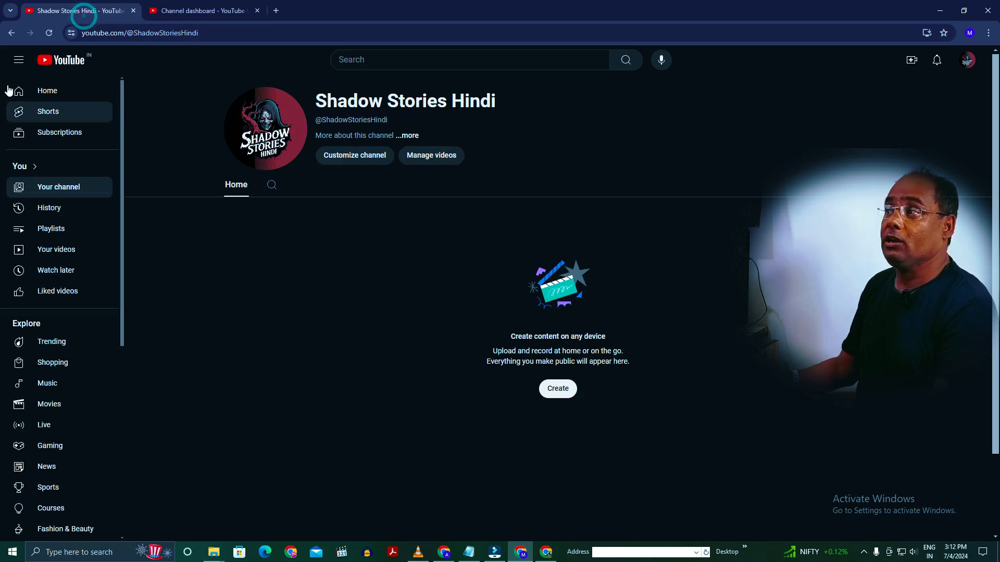
click(48, 33)
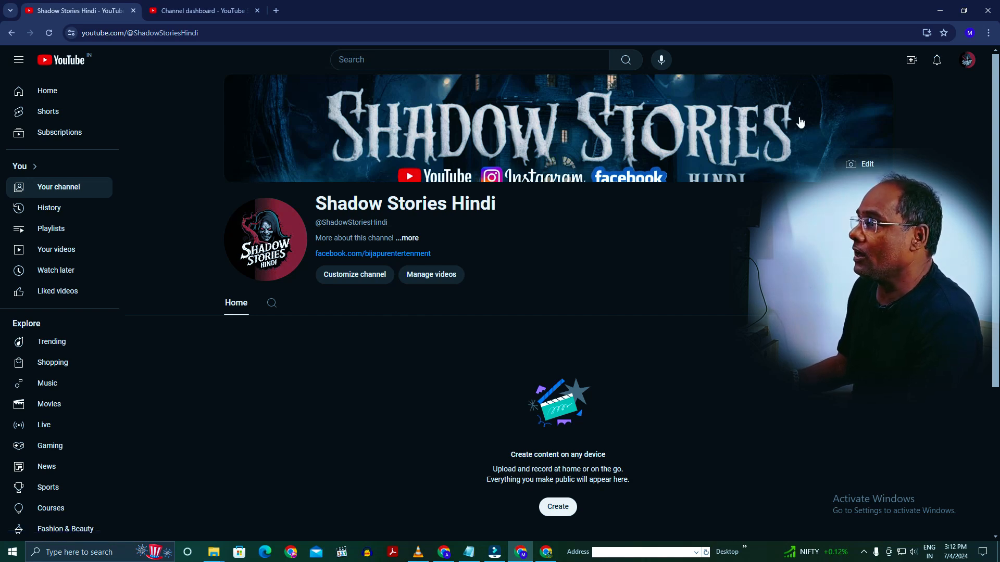
click(405, 238)
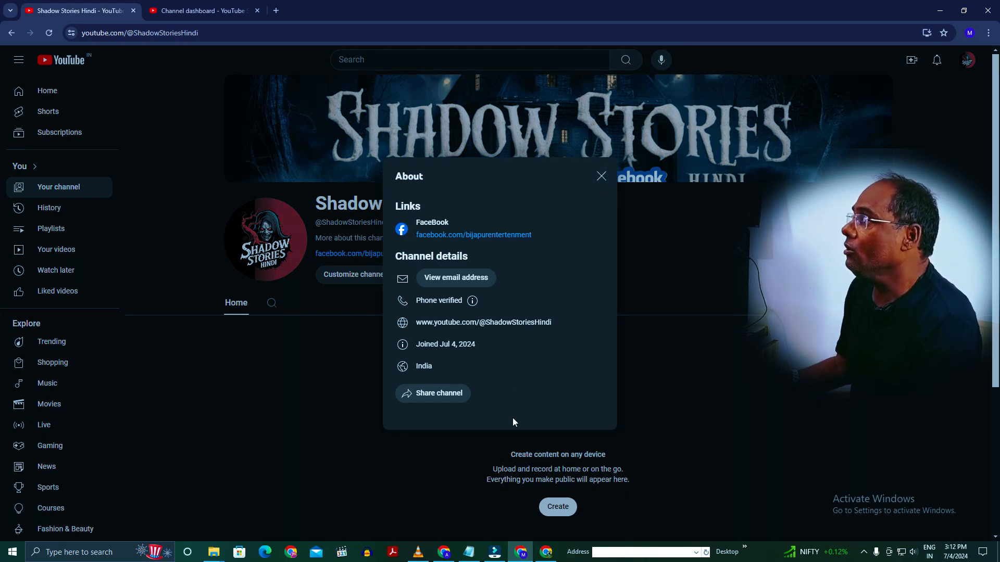
click(718, 312)
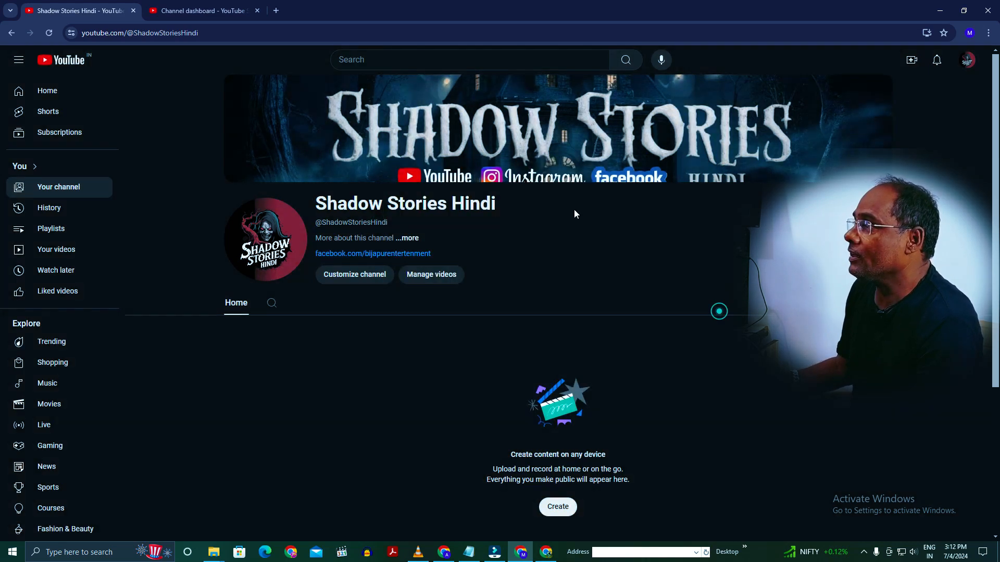
click(416, 242)
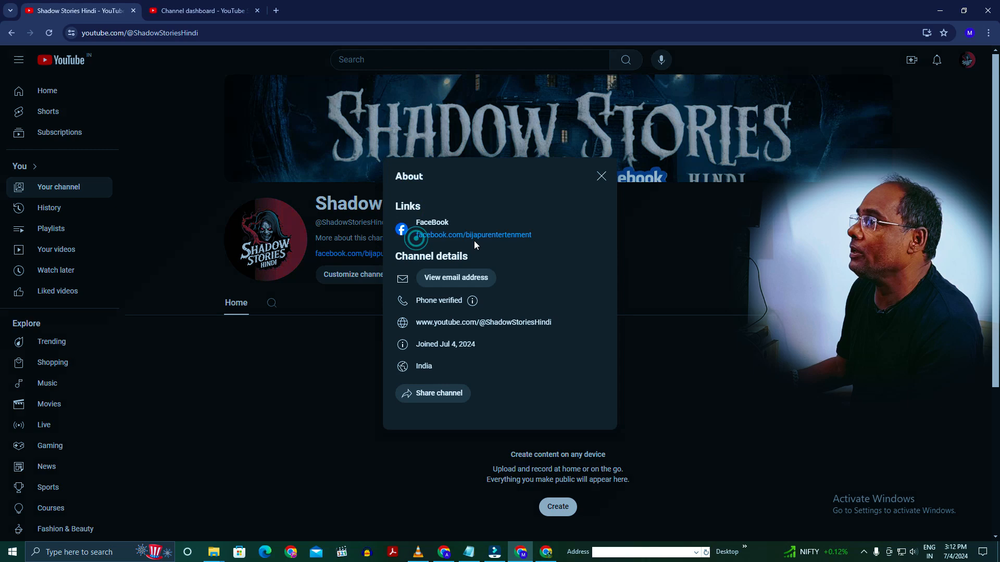
click(683, 307)
- Reload the public channel page and check the channel description in the About details
click(50, 33)
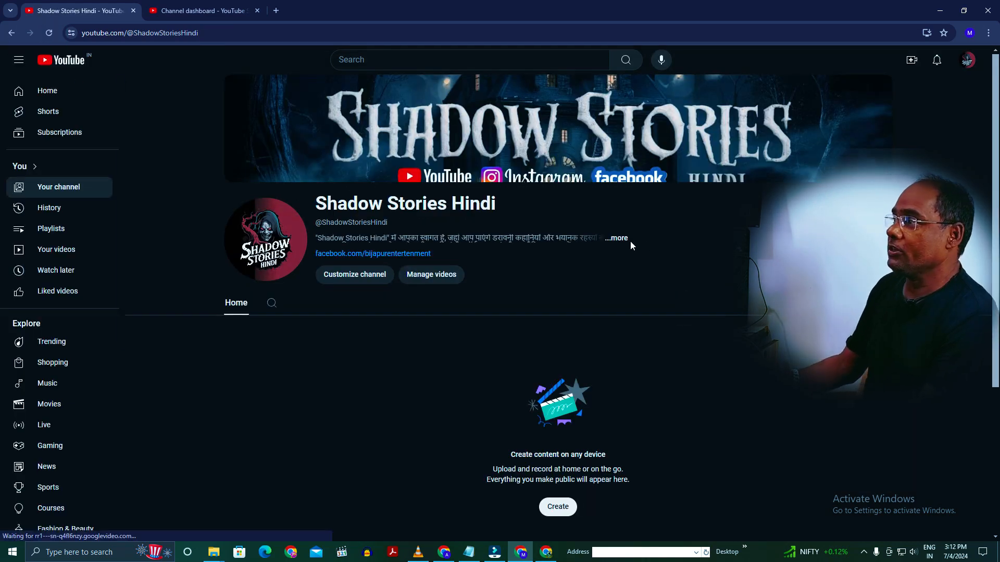
click(621, 240)
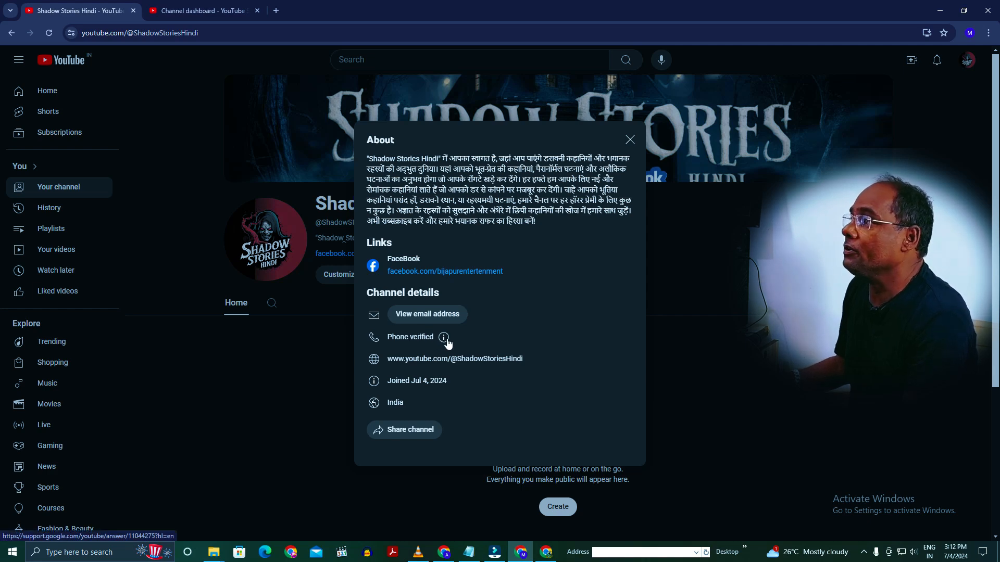
click(50, 33)
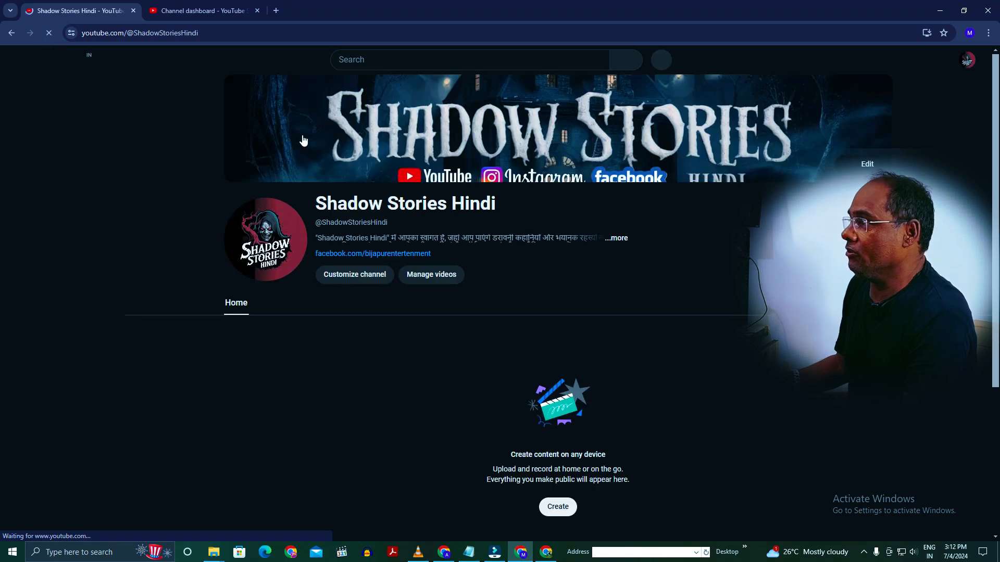
click(617, 238)
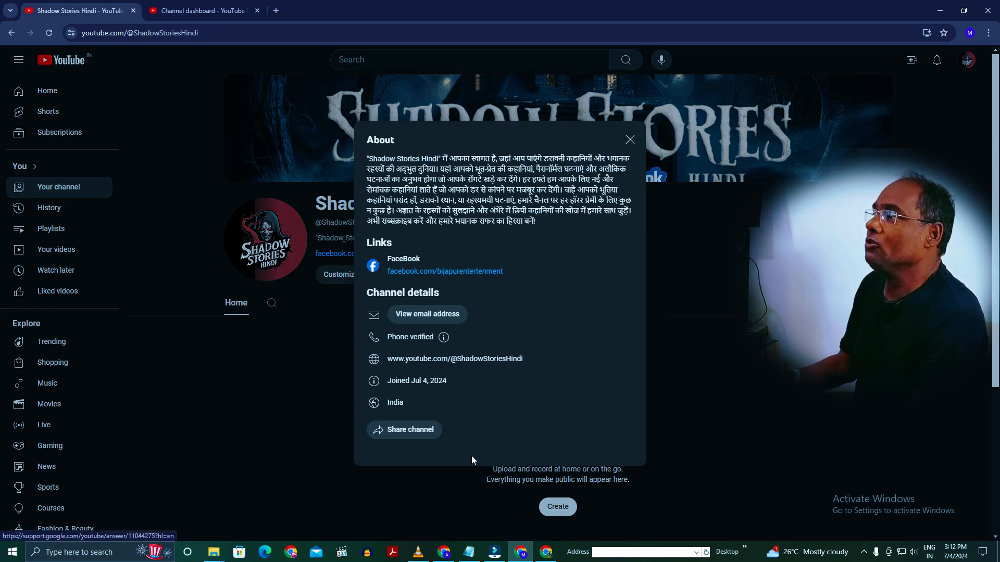
click(759, 399)
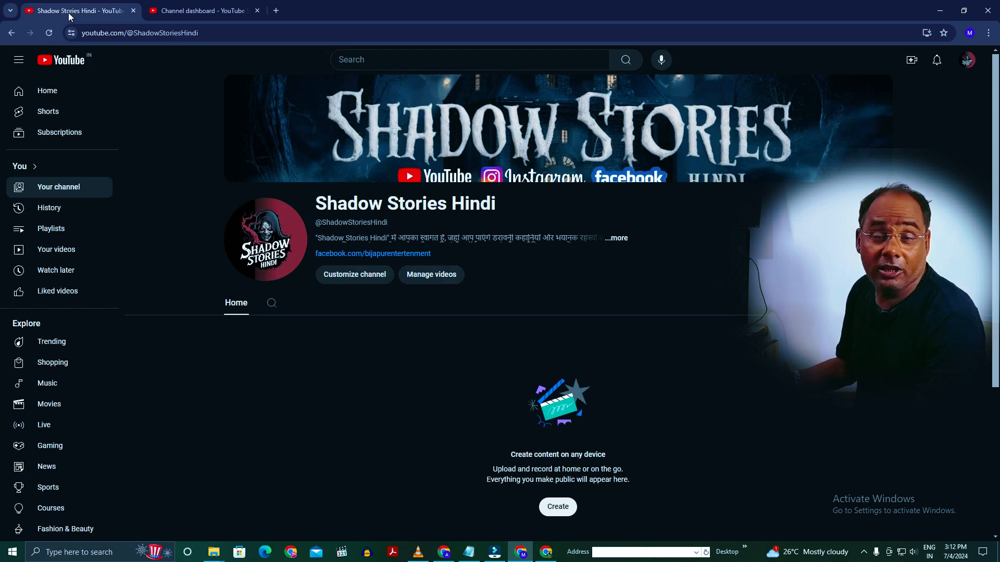
- Upload the video "Khuni Haveli Ek Bhoot Ki Kahani 1" from the Shadow Stories Hindi Logo folder through the Studio dashboard
click(195, 10)
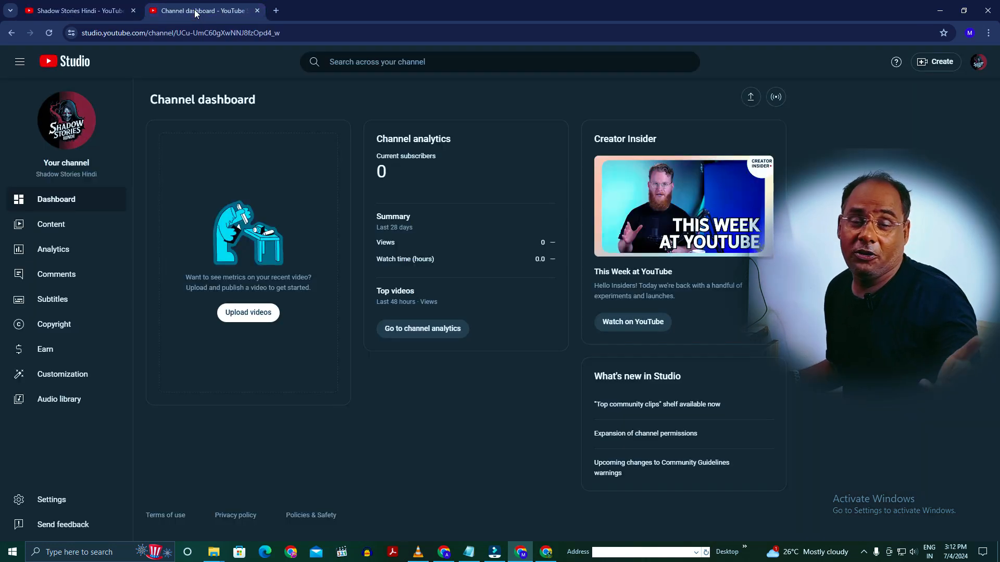
click(235, 321)
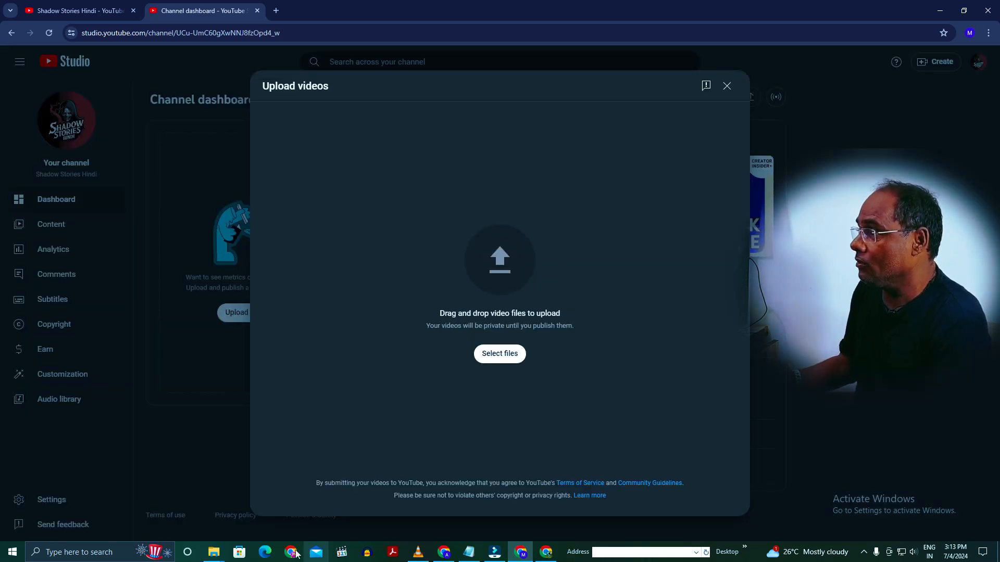
mouse_move(213, 549)
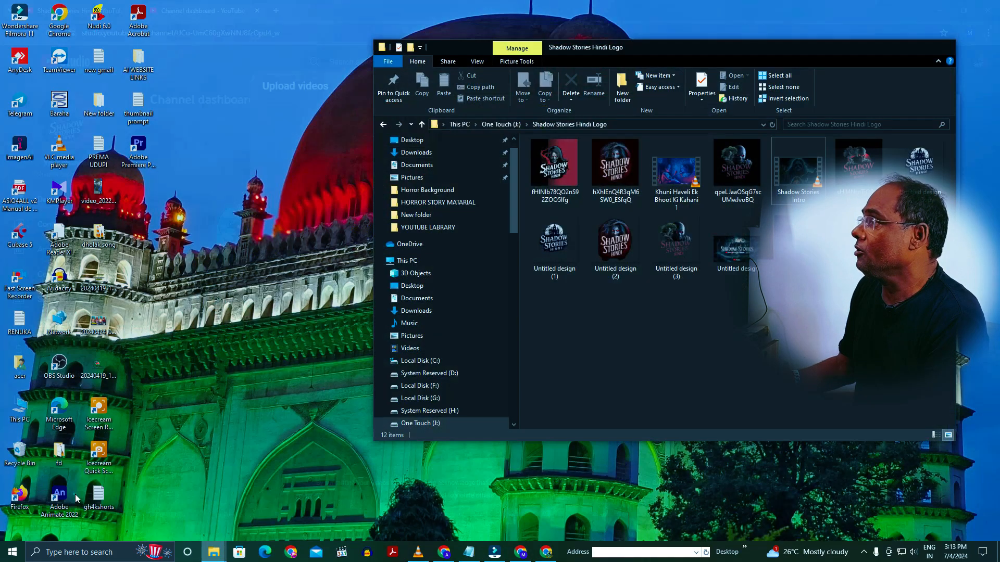
click(75, 495)
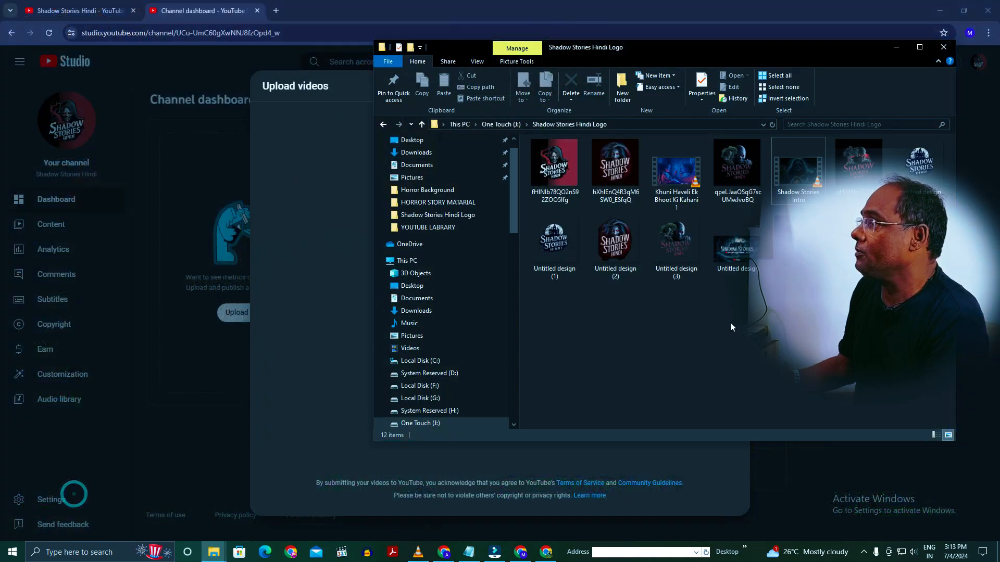
click(672, 177)
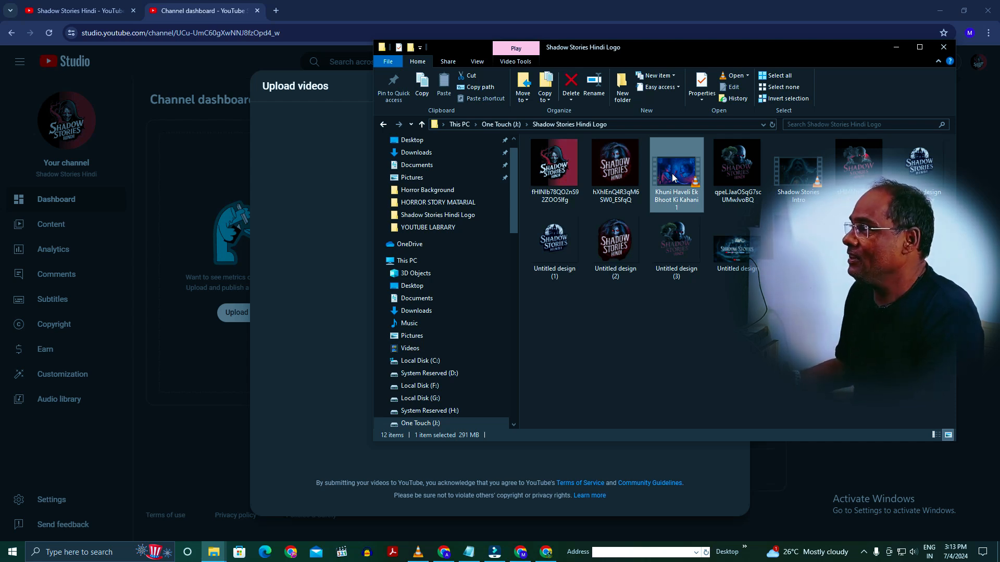
drag(672, 177, 722, 232)
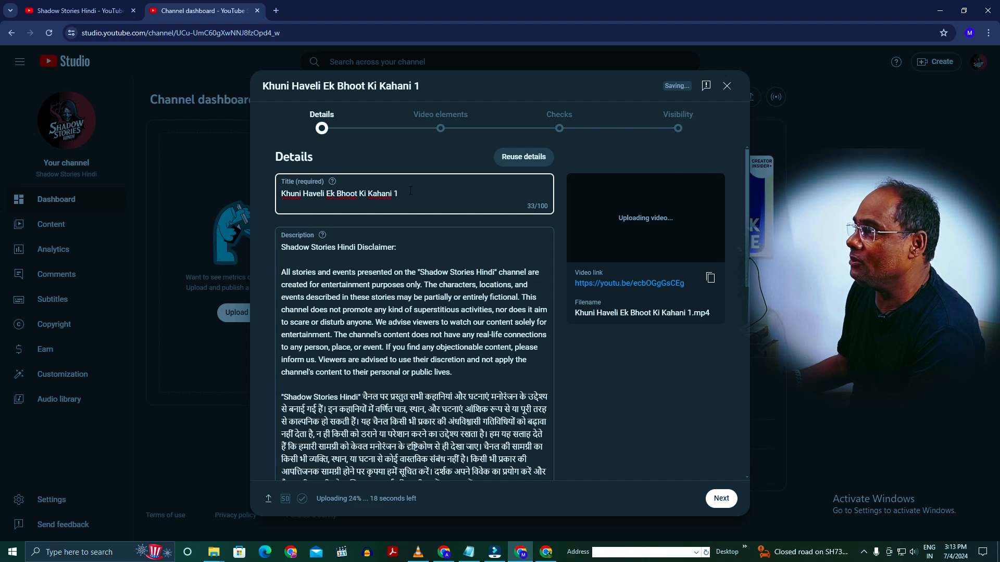
- Retitle the video "Khooni Haveli Ek Booth Ki Kahani | खुनी हवेली एक भूत की कहानी | Shadow STORIS HINDI" and copy it above the description's disclaimer
drag(401, 193, 279, 193)
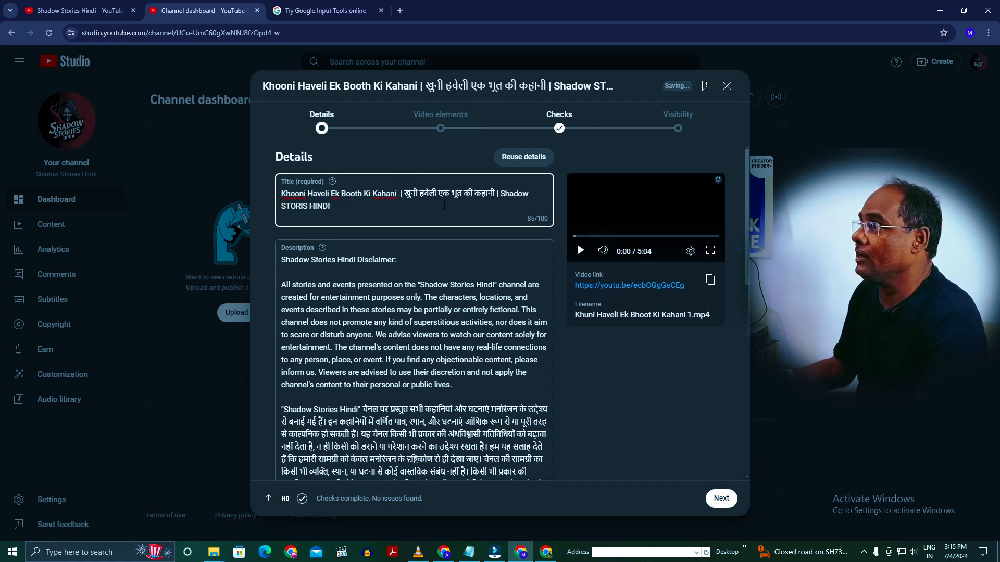
key(ctrl+a)
click(354, 208)
key(ctrl+a)
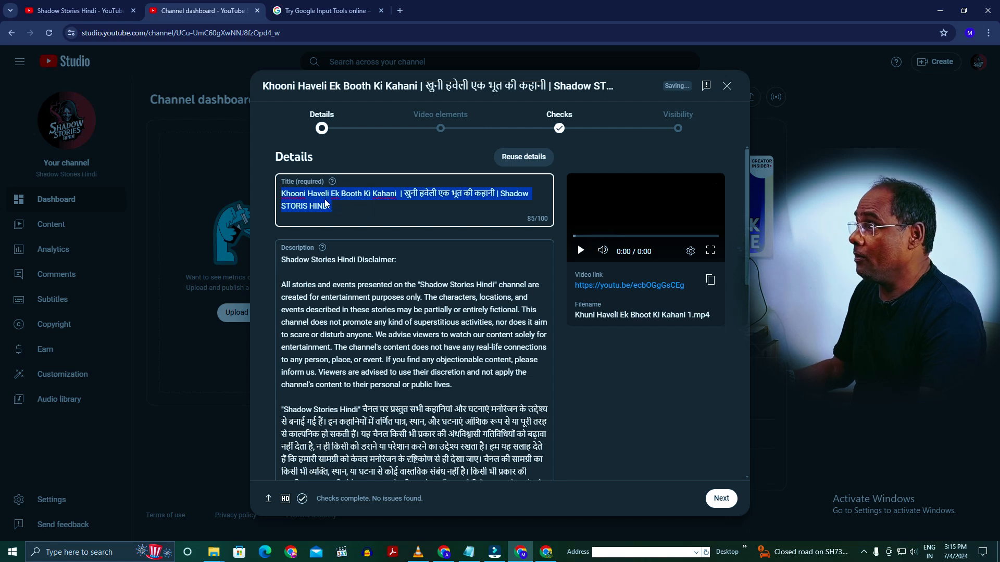
right_click(328, 204)
click(293, 262)
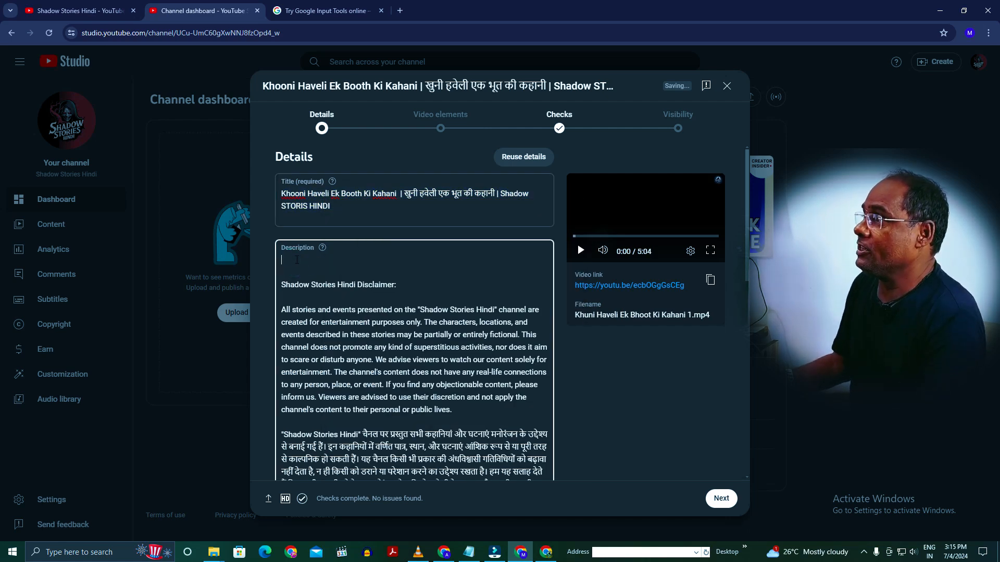
- Check the playlist and audience settings in the video details and dismiss the notice about altered content
scroll(457, 341, down, 10)
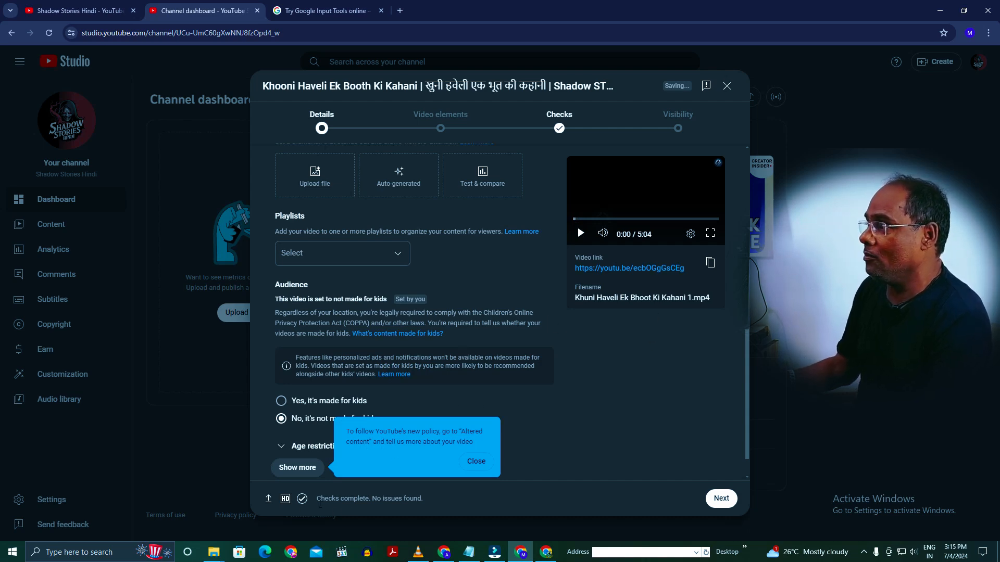
click(476, 461)
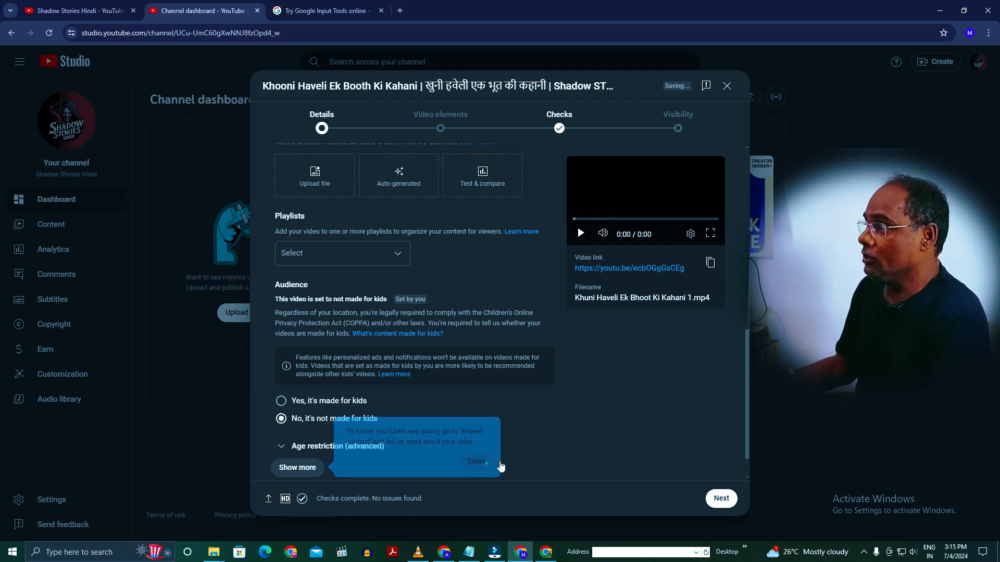
scroll(484, 459, up, 5)
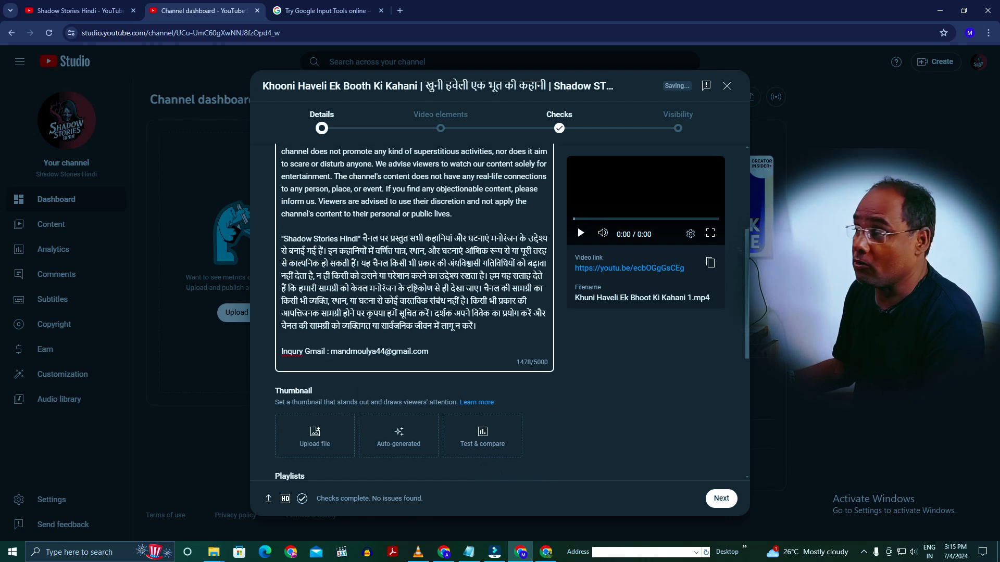
- Preview the "Haunted Secrets Revealed" image from New folder in Downloads in Paint and upload it as the video's thumbnail
click(310, 447)
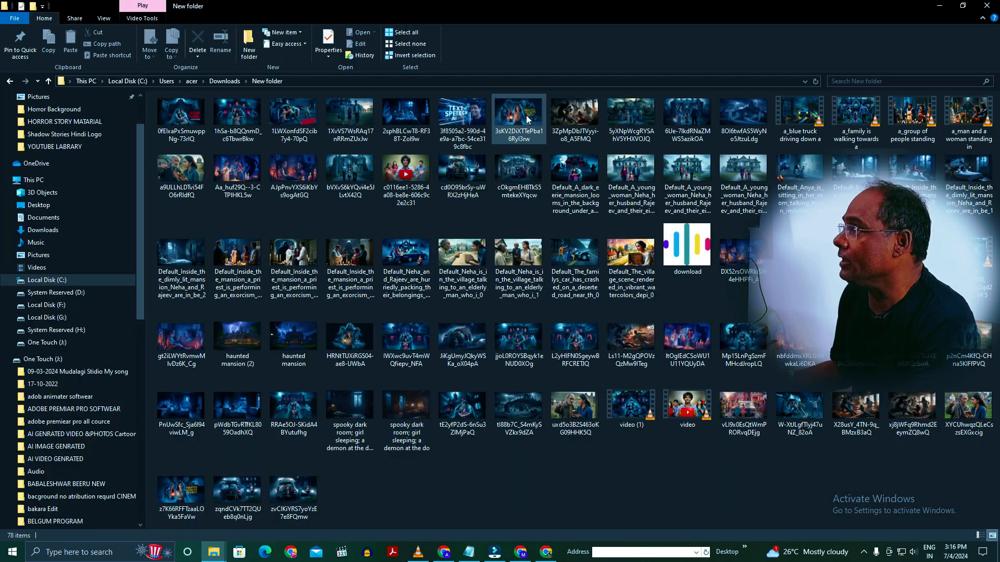
right_click(525, 114)
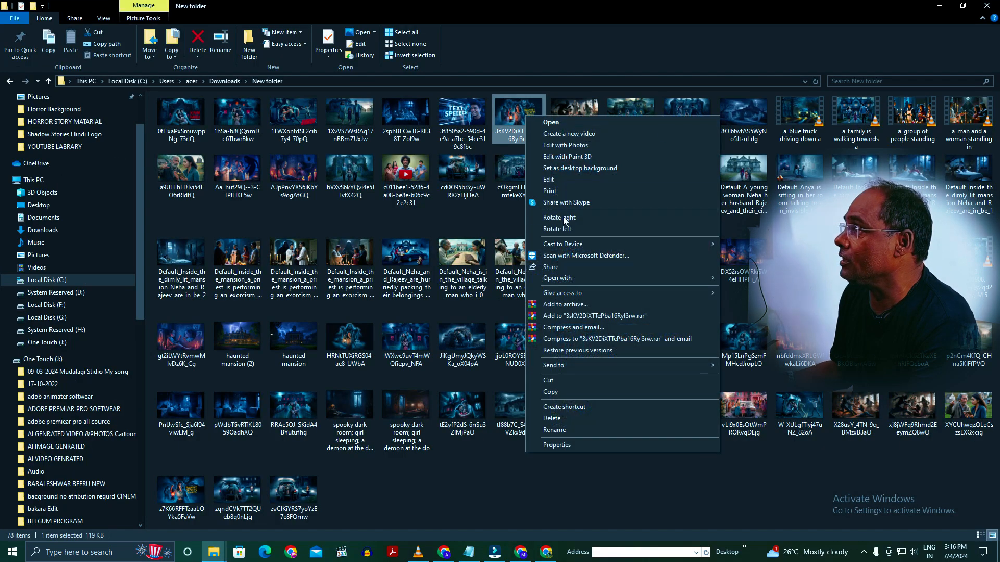
click(563, 181)
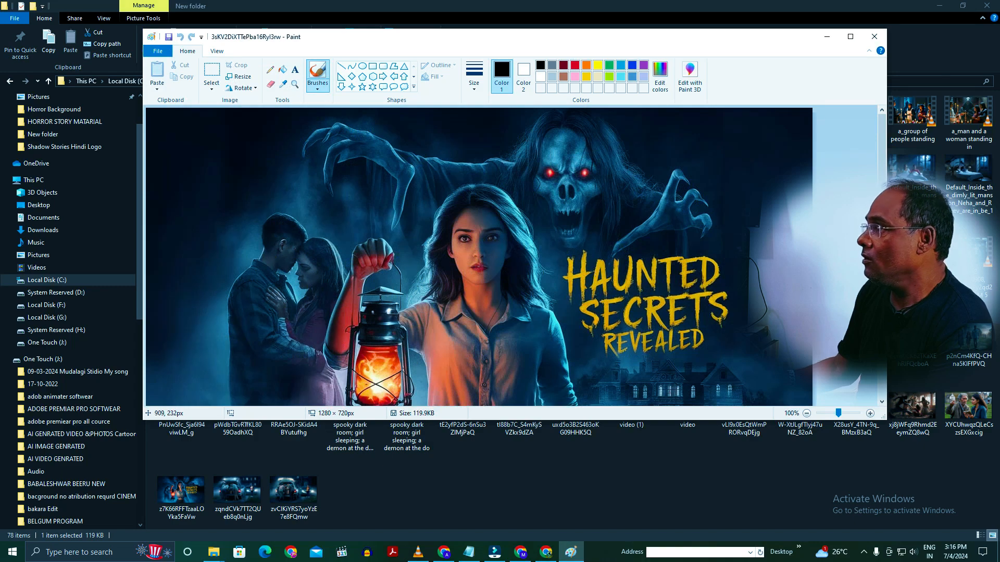
click(826, 413)
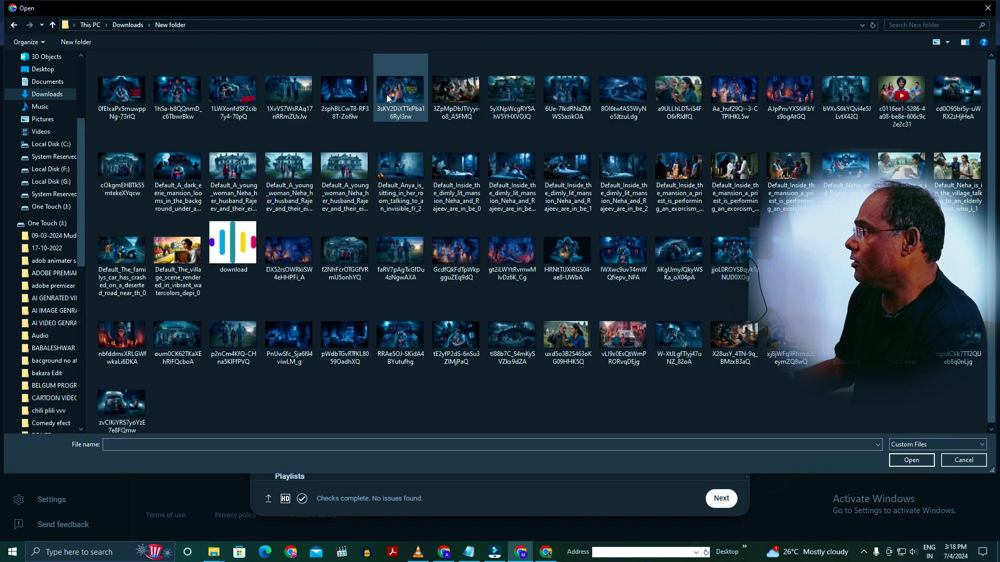
click(388, 99)
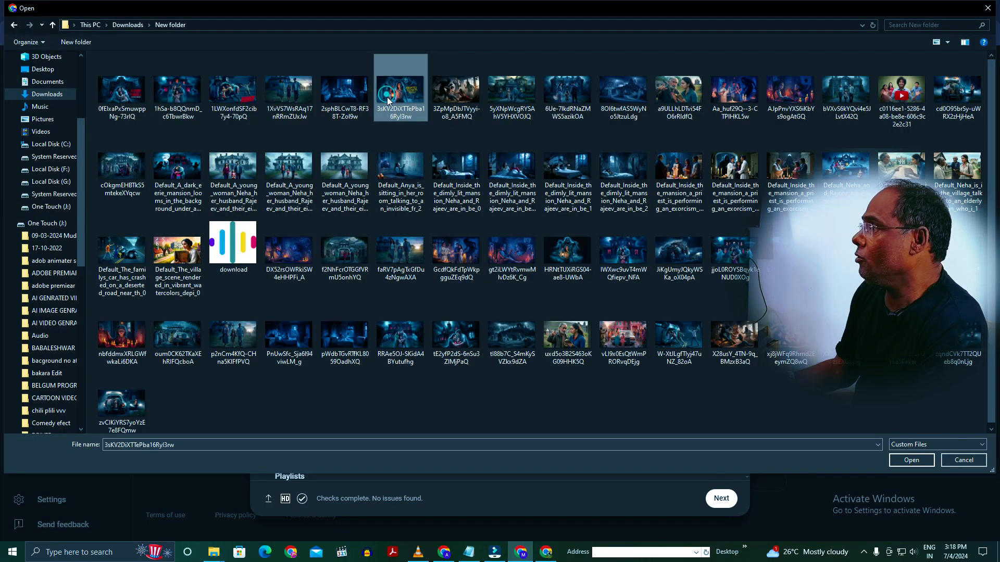
click(913, 463)
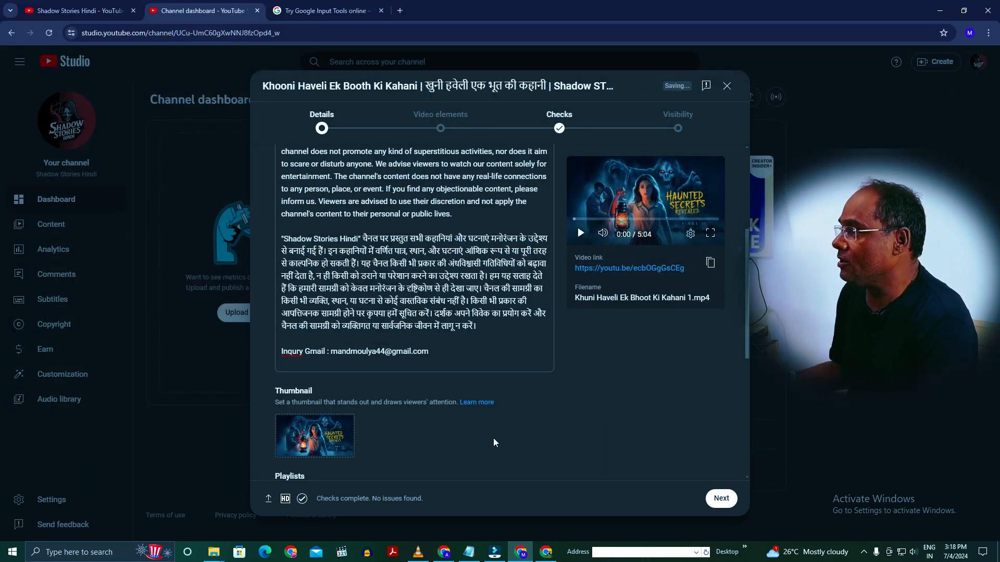
- Continue past the video elements and checks without additions, save the video with Unlisted visibility, and close the sharing dialog
click(722, 500)
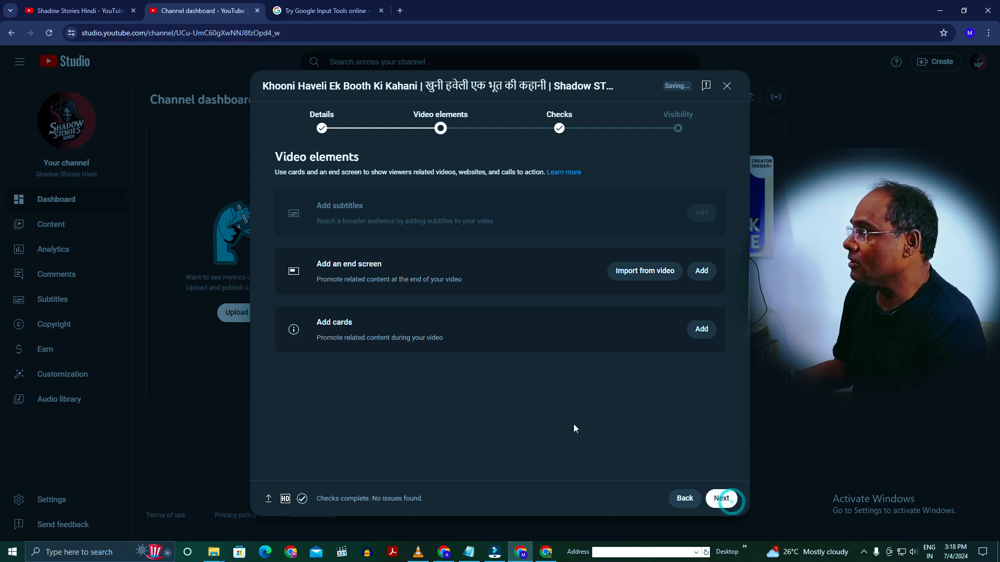
click(722, 499)
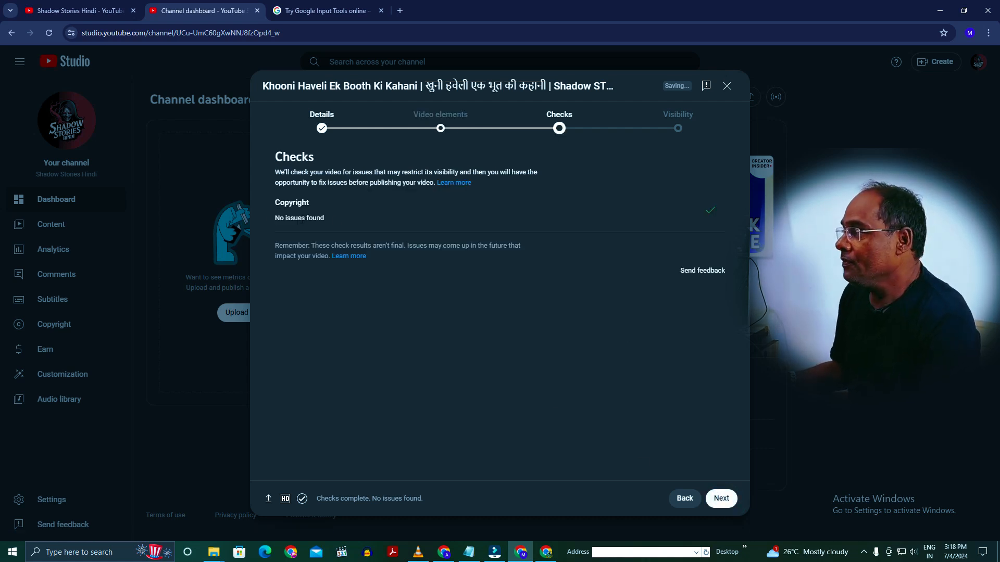
click(711, 498)
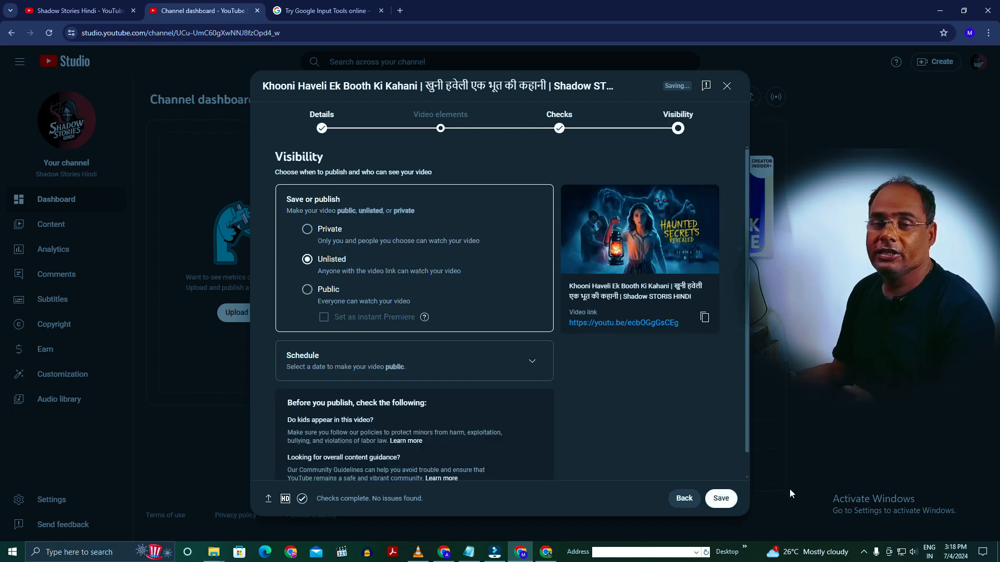
click(721, 498)
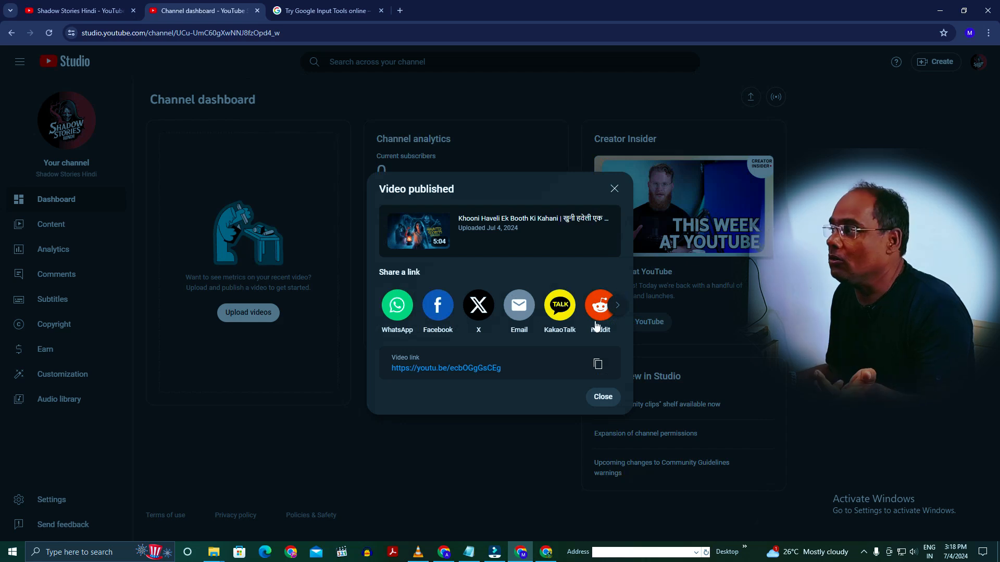
click(604, 398)
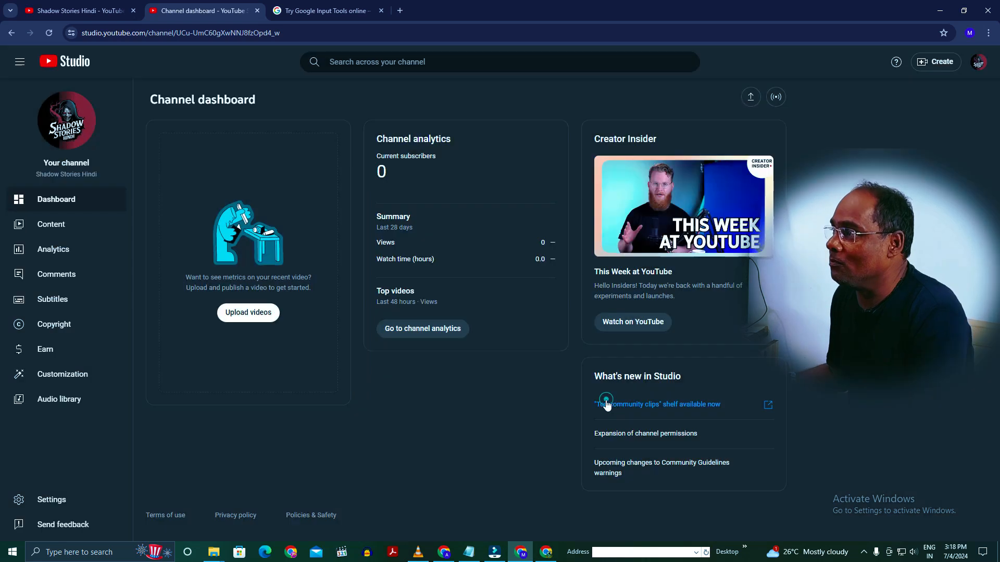